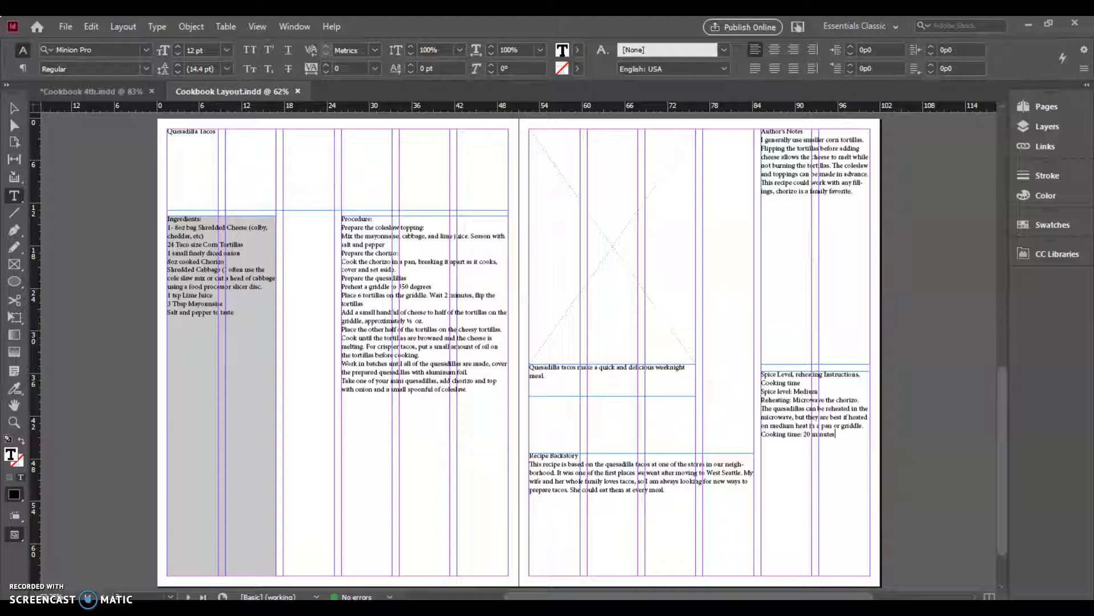
Step: Show the Paragraph Styles and Character Styles controls and dock them below CC Libraries, leaving Paragraph Styles in front
left_click(295, 28)
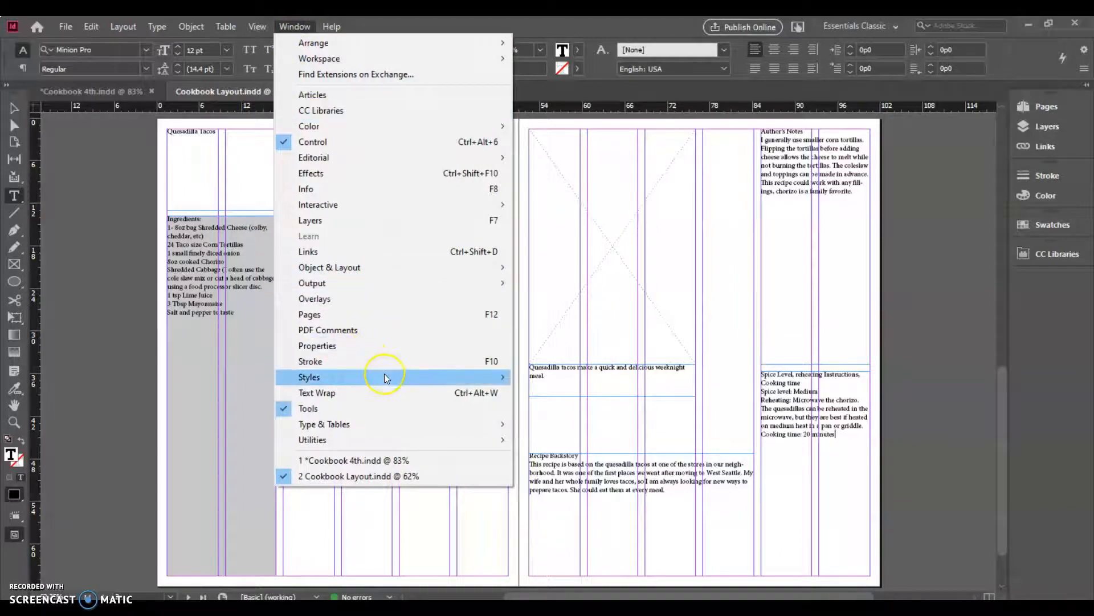
mouse_move(384, 374)
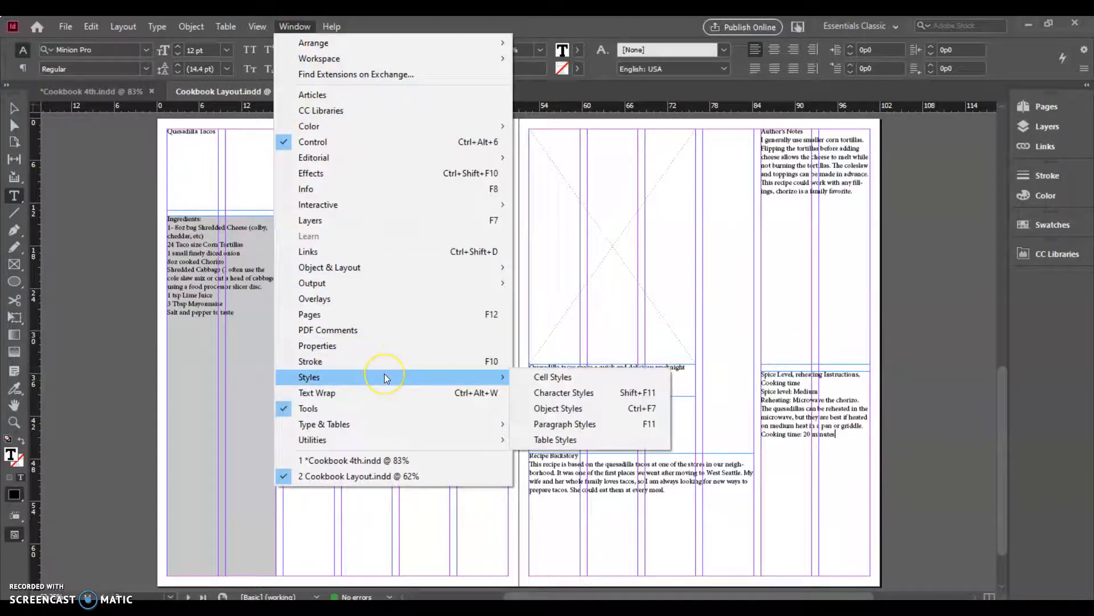
left_click(546, 424)
left_click(534, 315)
left_click_drag(533, 299, 1007, 293)
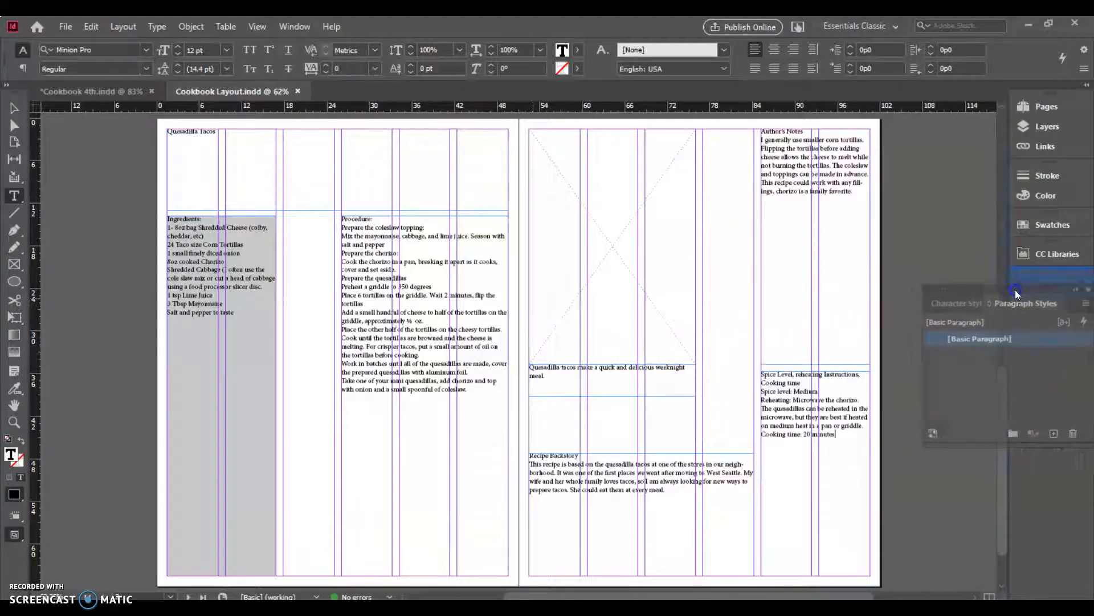
left_click(1046, 308)
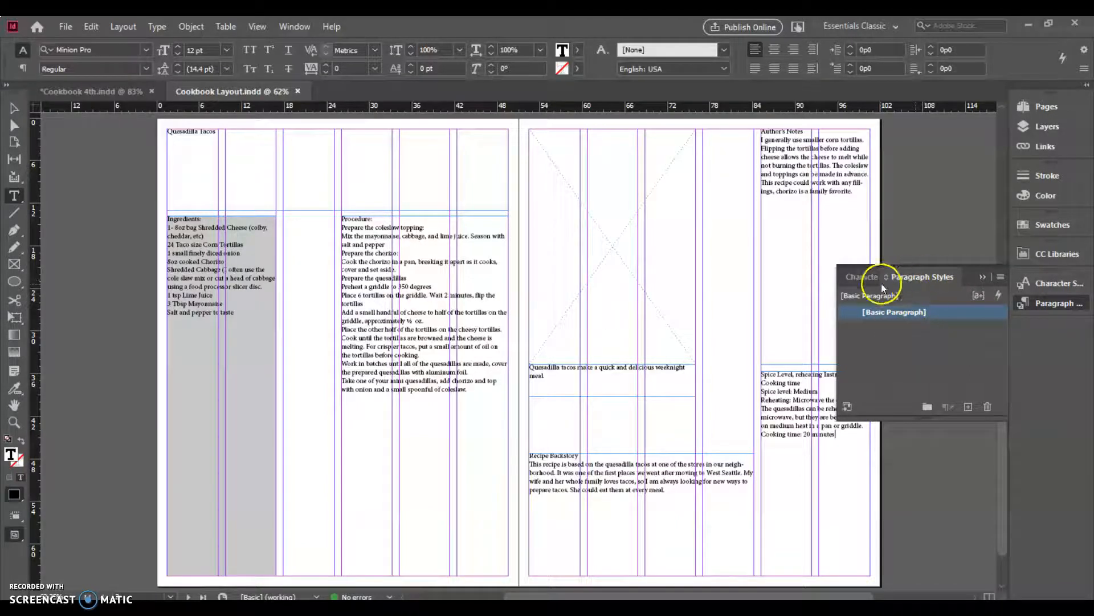
left_click(855, 278)
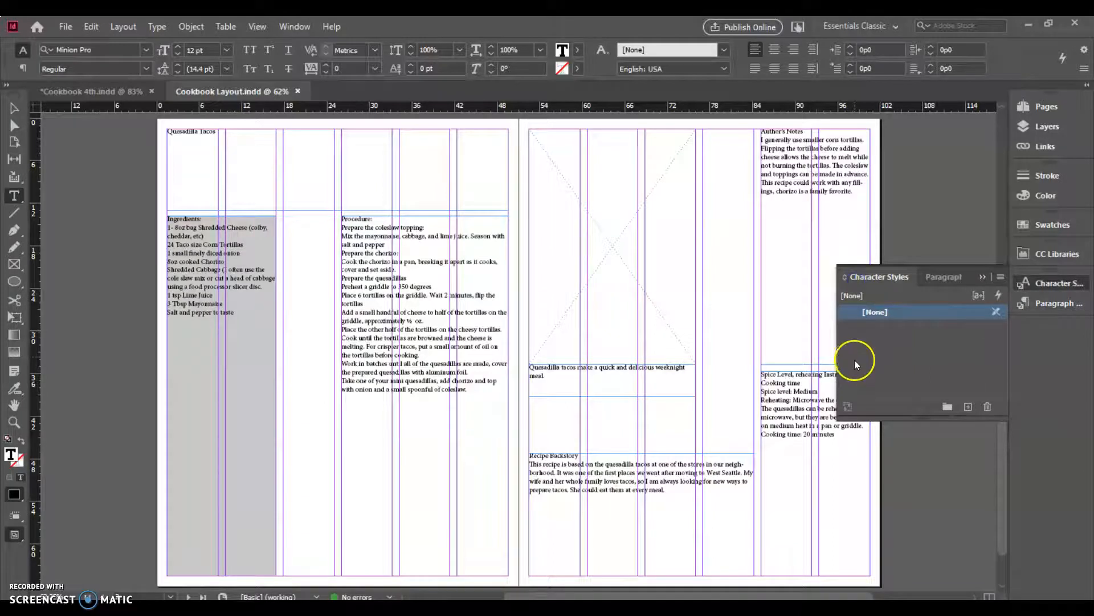
left_click(940, 278)
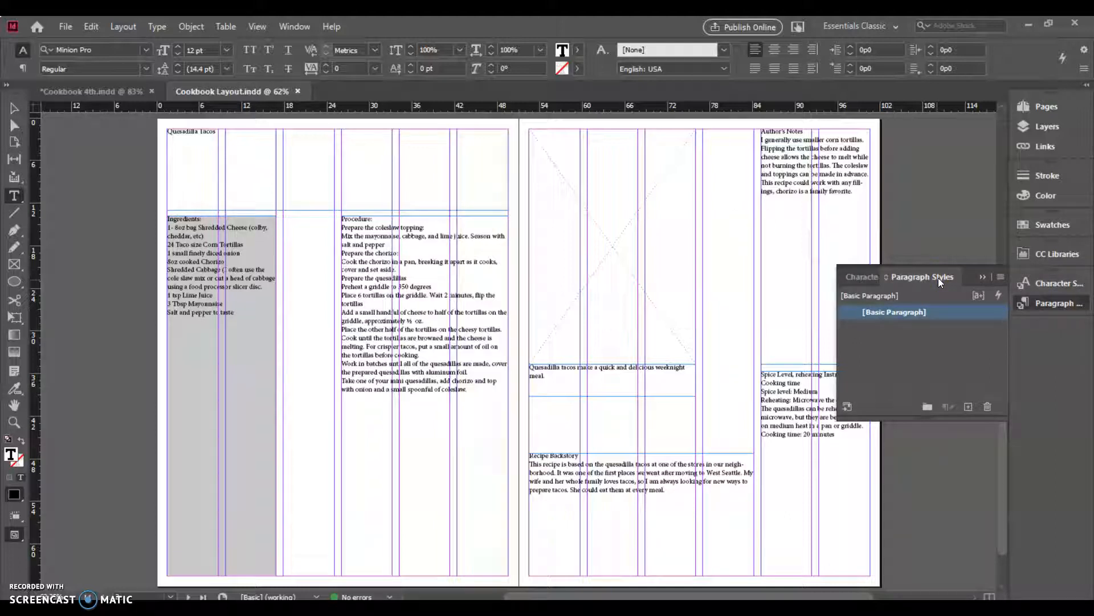
Step: Open the [Basic Paragraph] style's Basic Character Formats for editing, keeping the left page's recipe text in view
left_click(890, 315)
double_click(904, 313)
left_click_drag(440, 27, 548, 73)
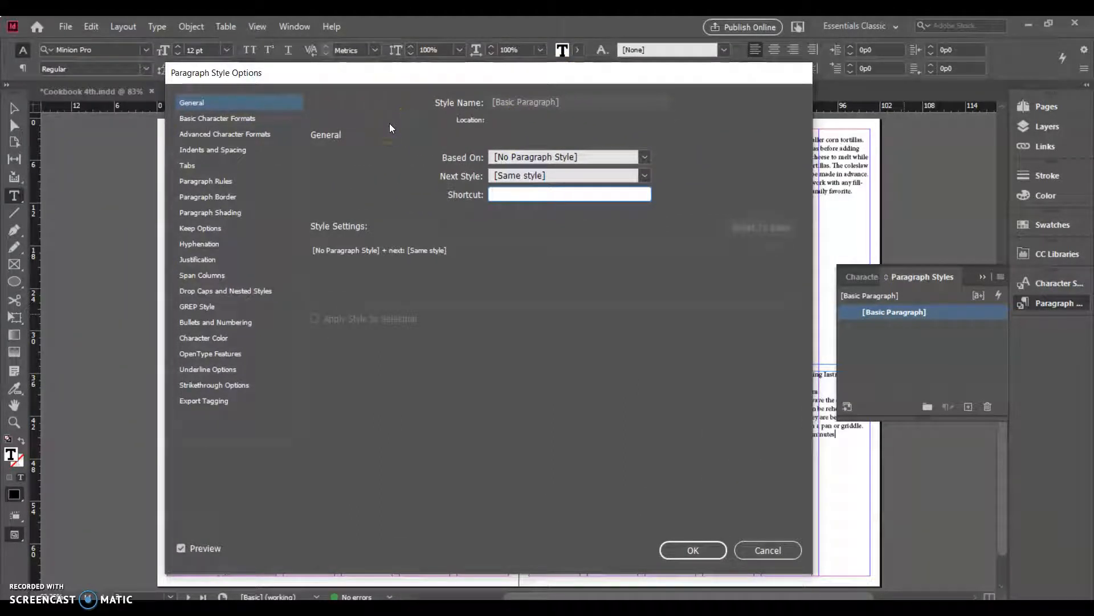
left_click(246, 119)
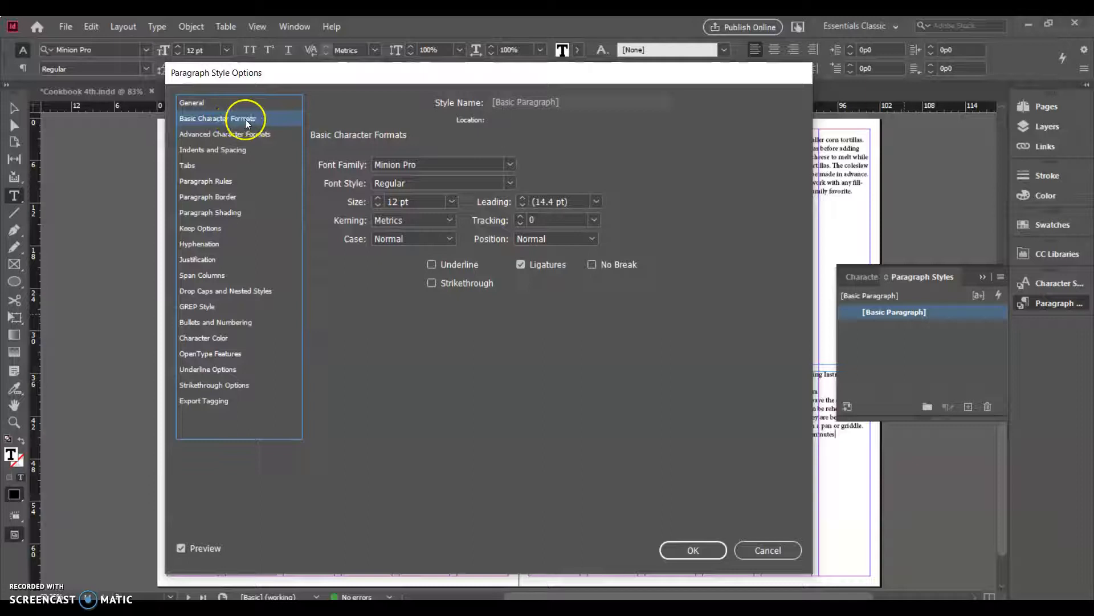
left_click_drag(473, 74, 694, 39)
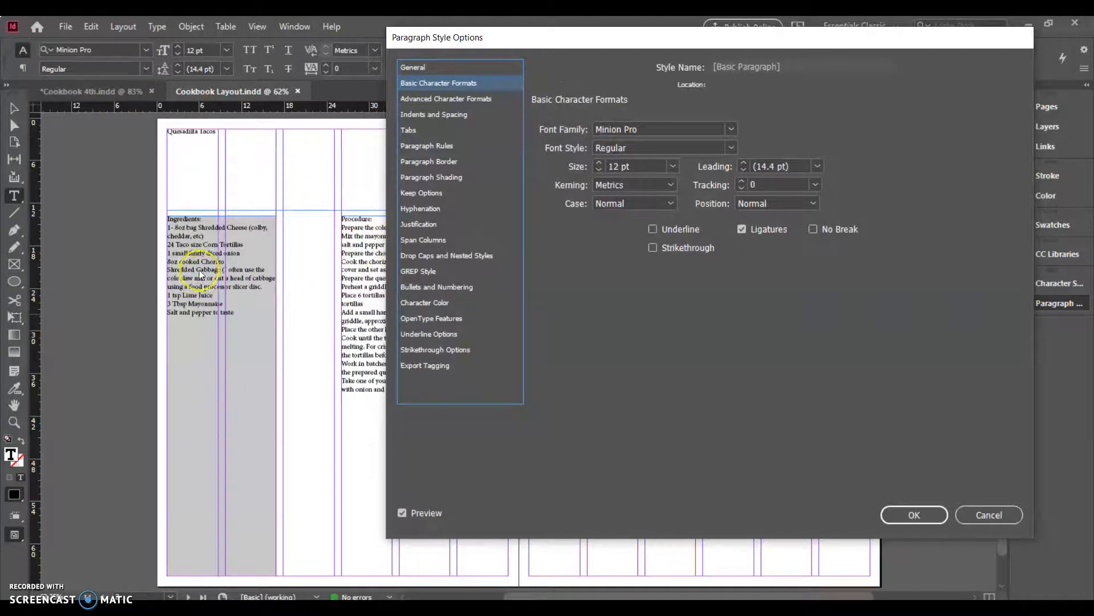
left_click_drag(564, 53, 586, 70)
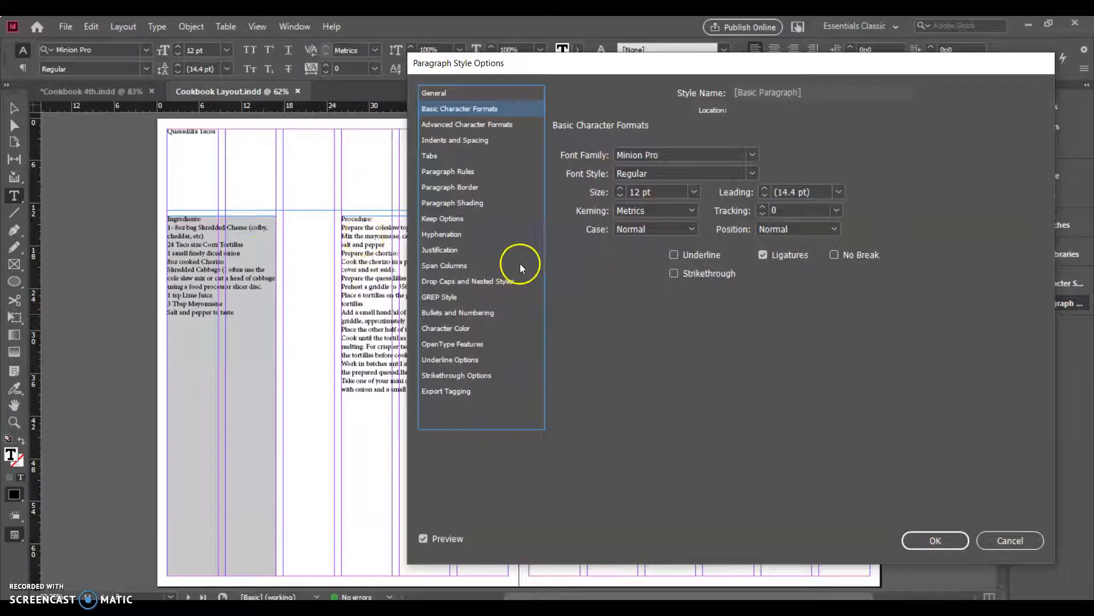
Step: Try Old English Text MT as the [Basic Paragraph] font family and examine the previewed recipe text up close
left_click(753, 154)
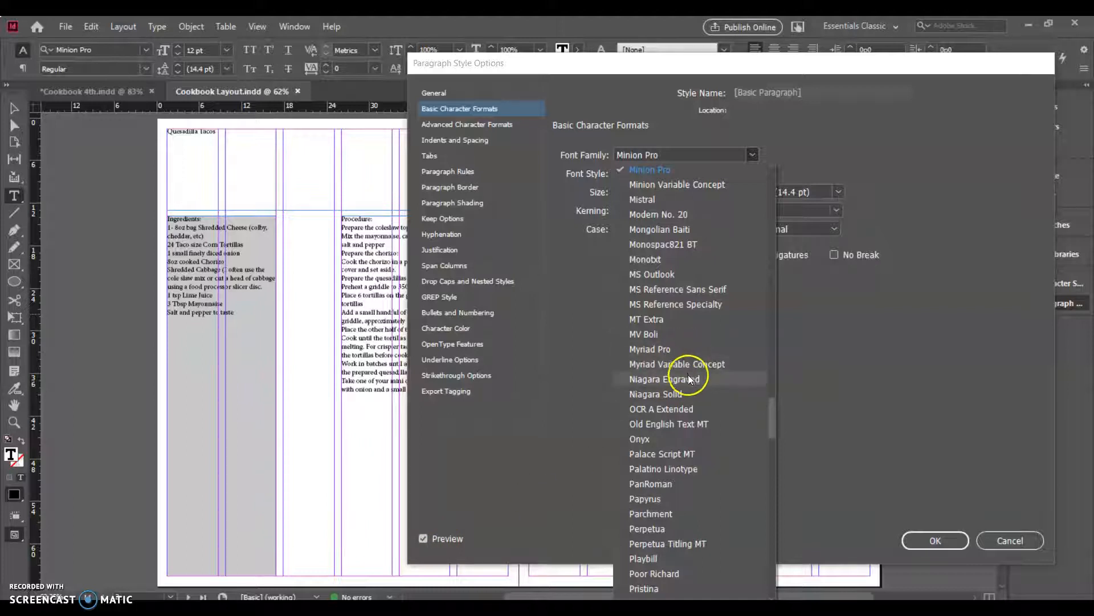
left_click(701, 429)
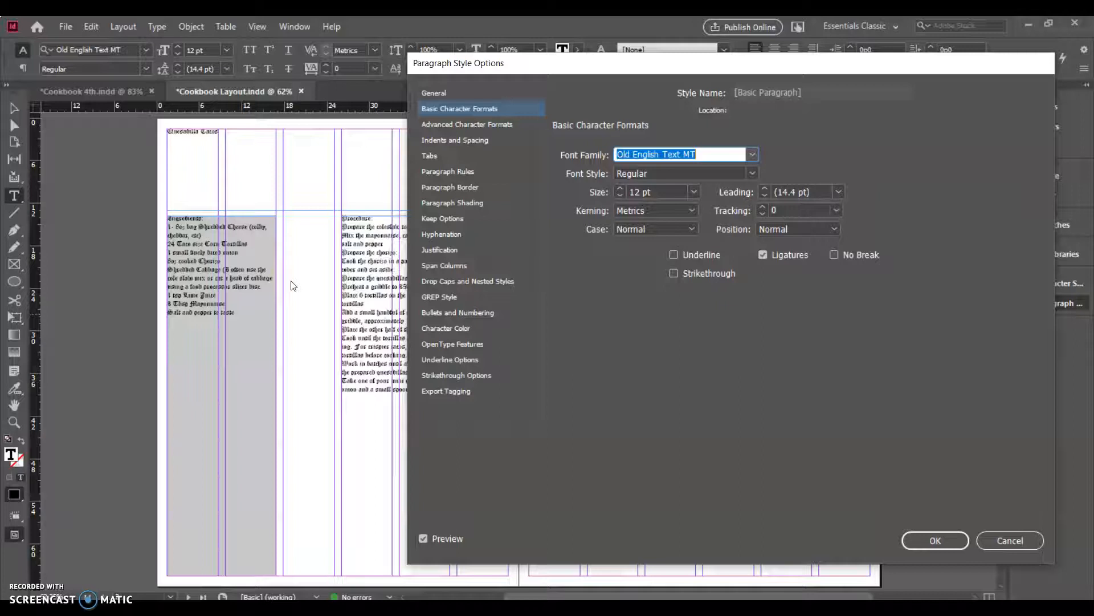
scroll(291, 280, "down", 2)
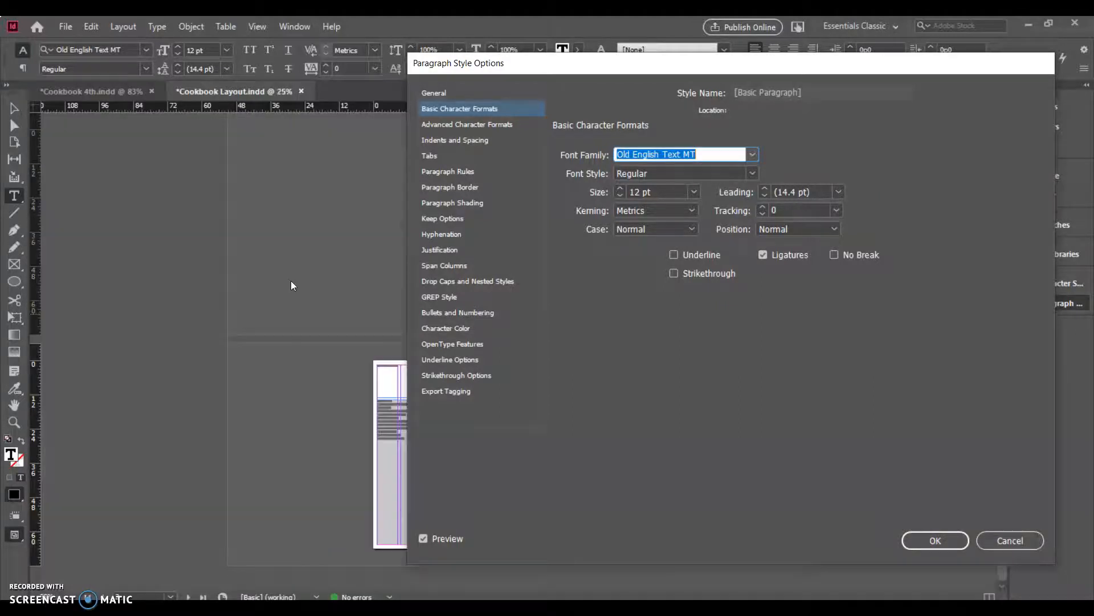
scroll(290, 280, "up", 2)
scroll(290, 280, "up", 1)
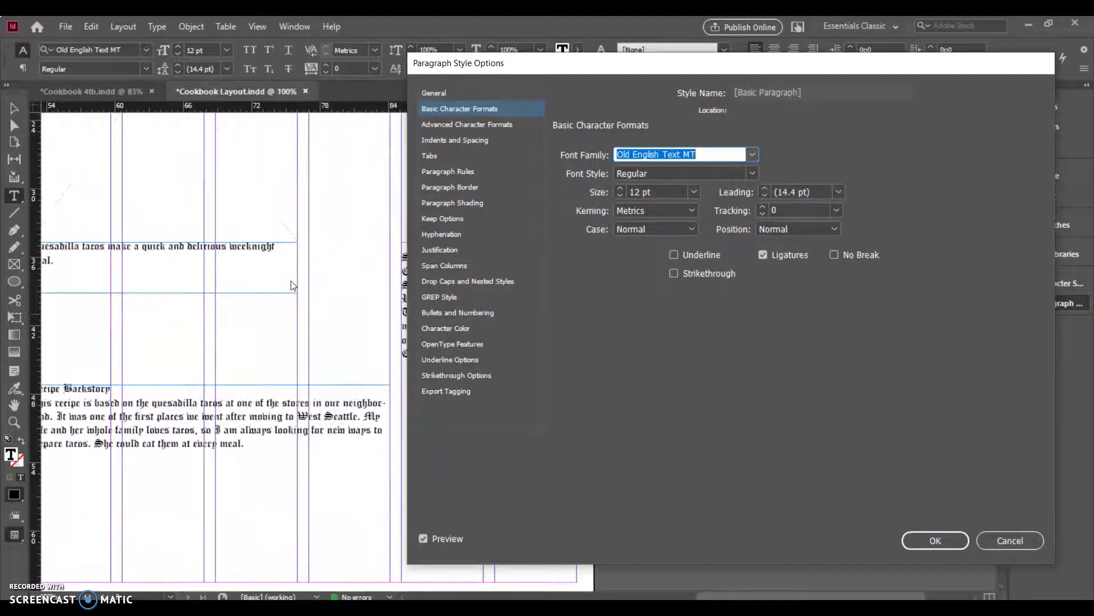
scroll(290, 280, "up", 1)
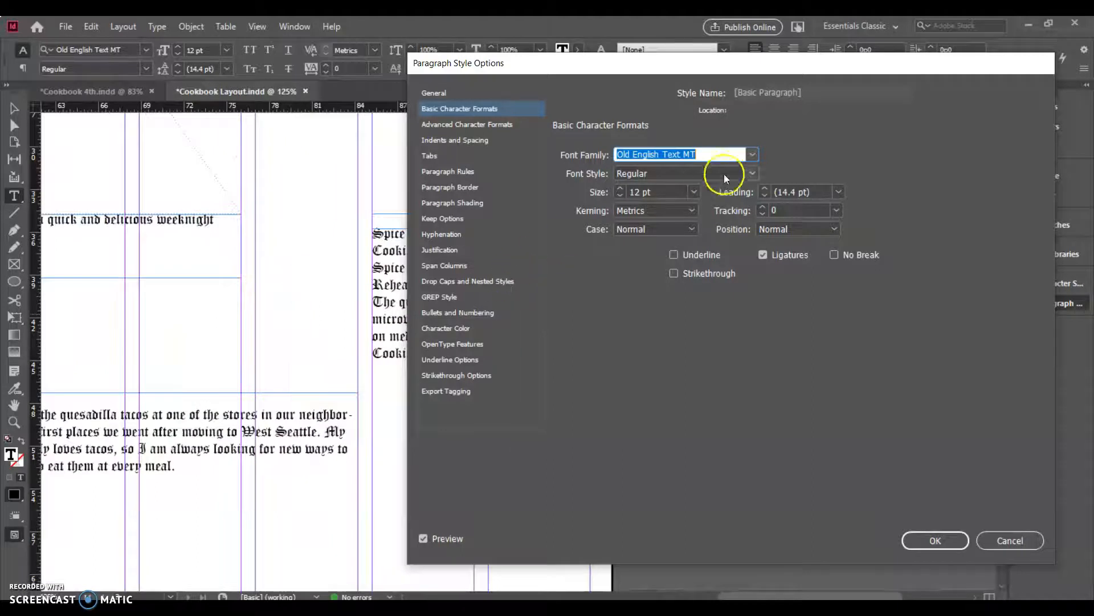
Step: Try Papyrus and EuroRoman in turn as the font family of the [Basic Paragraph] style
left_click(751, 154)
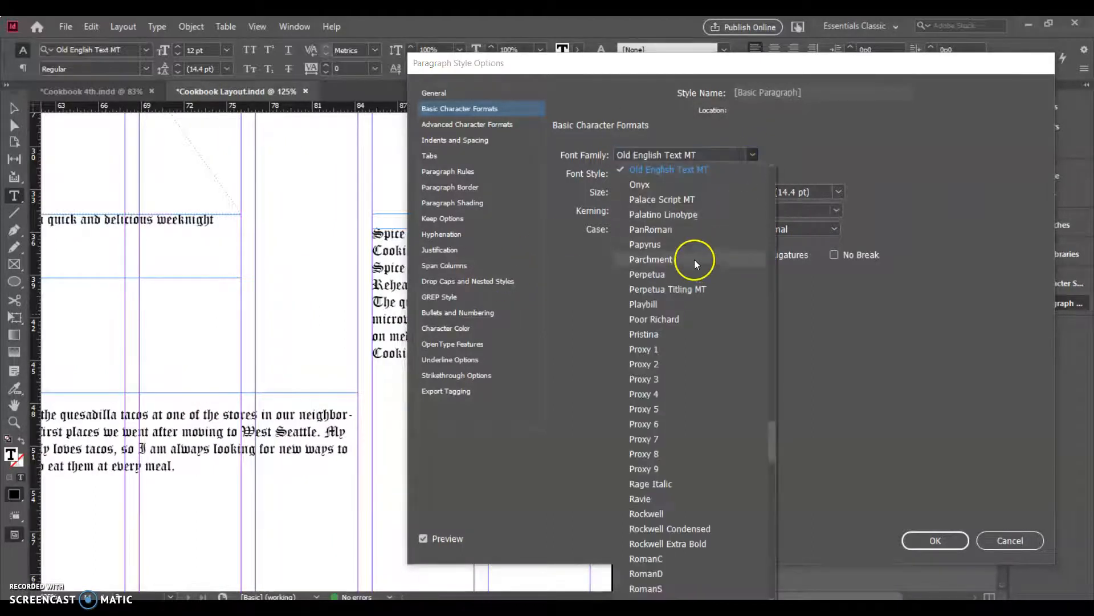
left_click(690, 244)
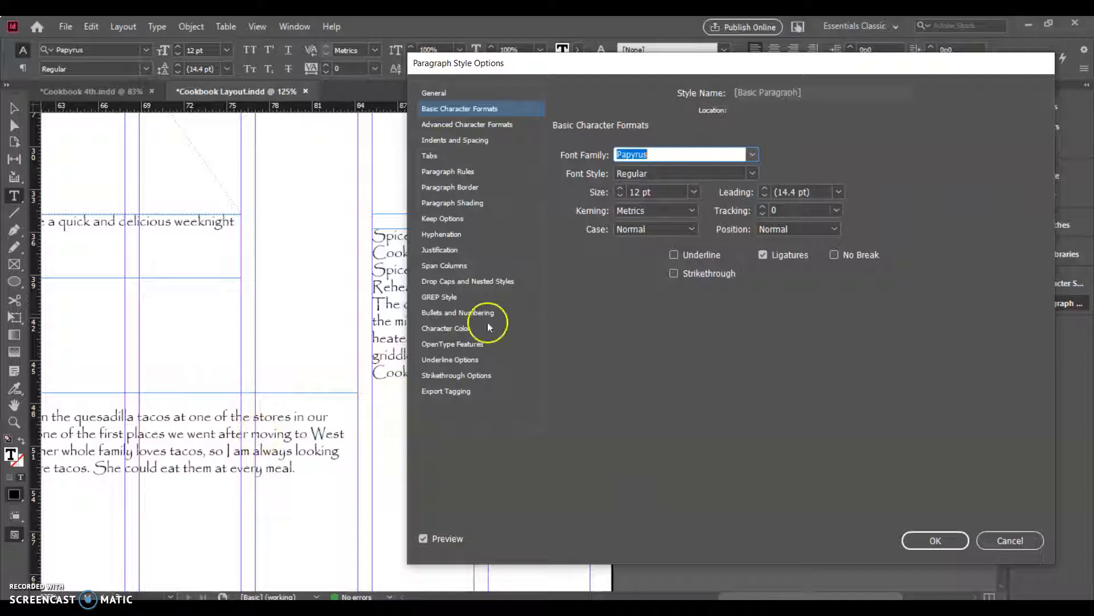
left_click(753, 154)
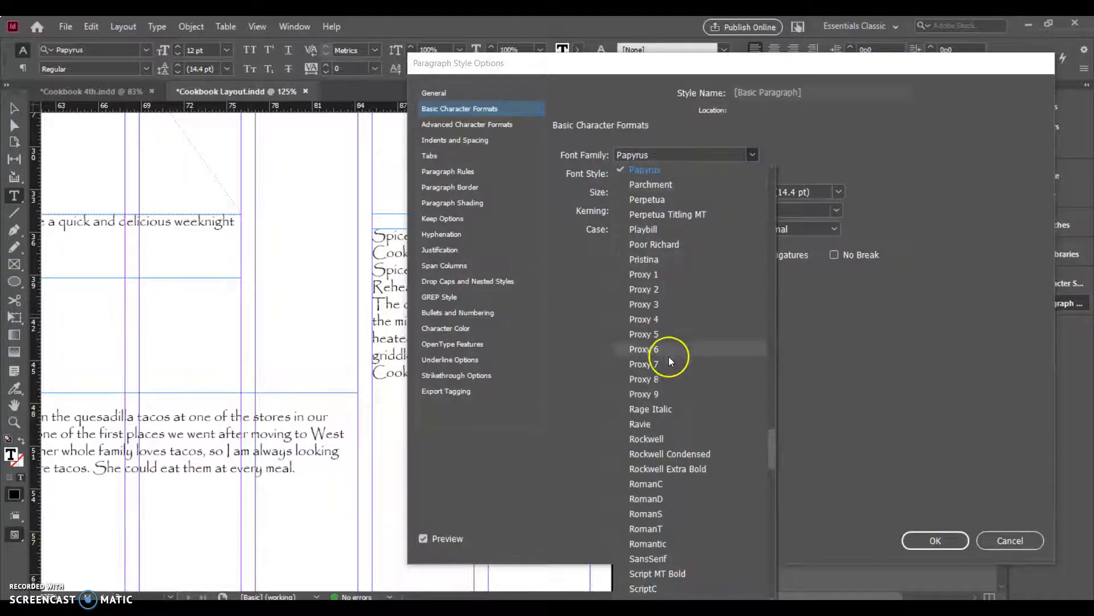
scroll(667, 363, "down", 15)
scroll(722, 374, "down", 20)
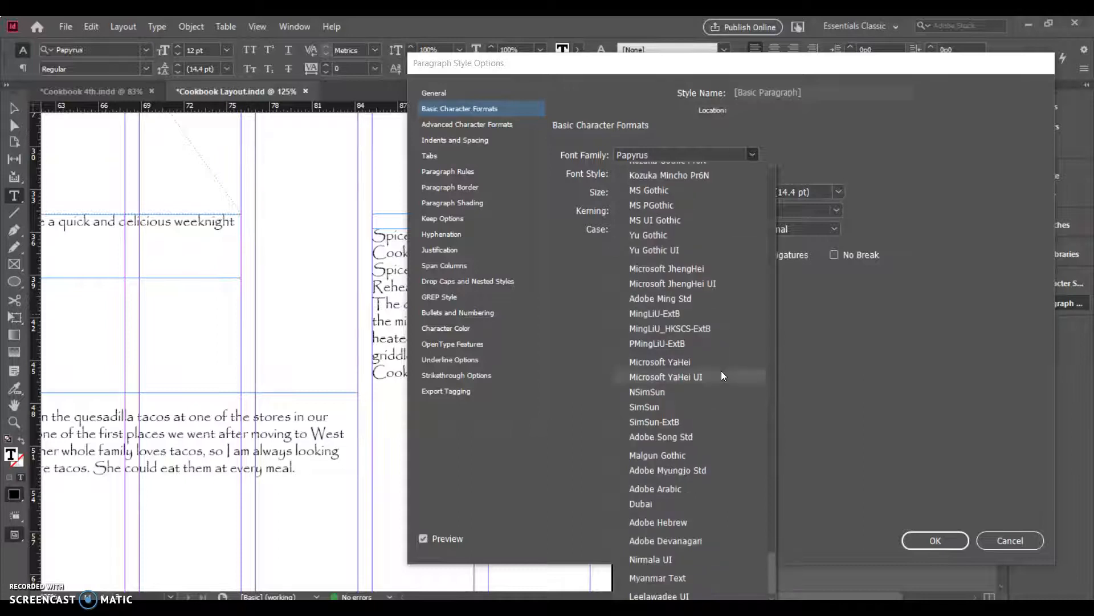
scroll(721, 374, "up", 3)
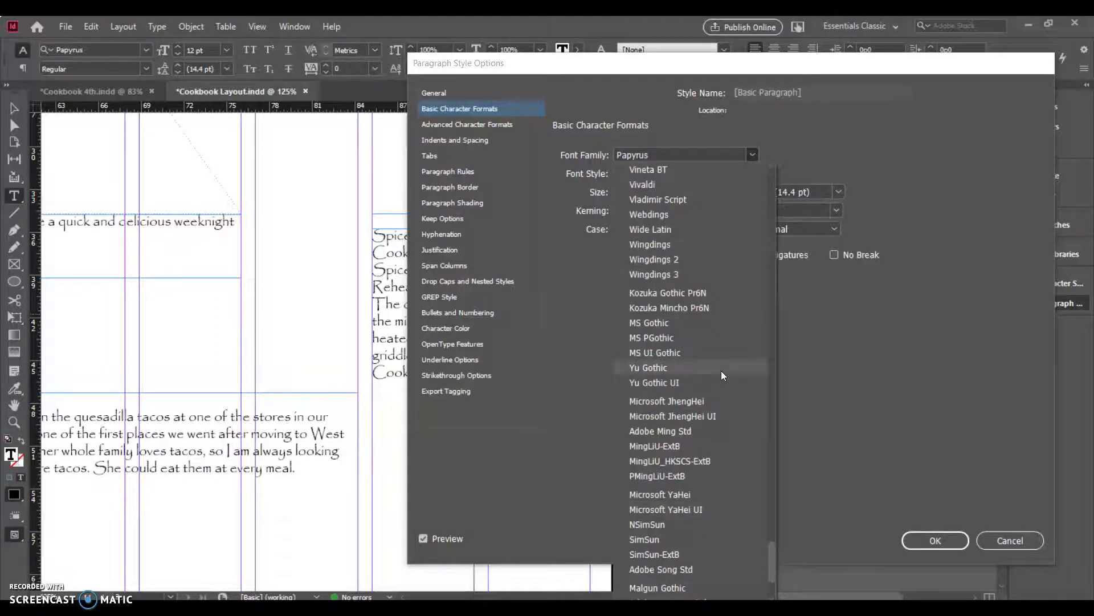
scroll(722, 371, "up", 20)
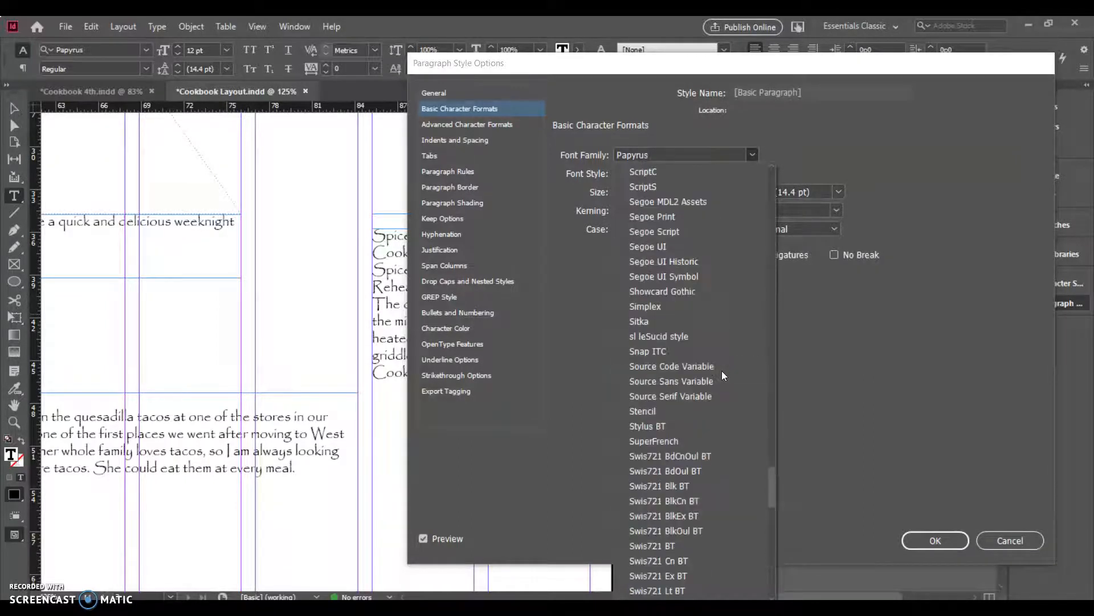
scroll(722, 371, "up", 20)
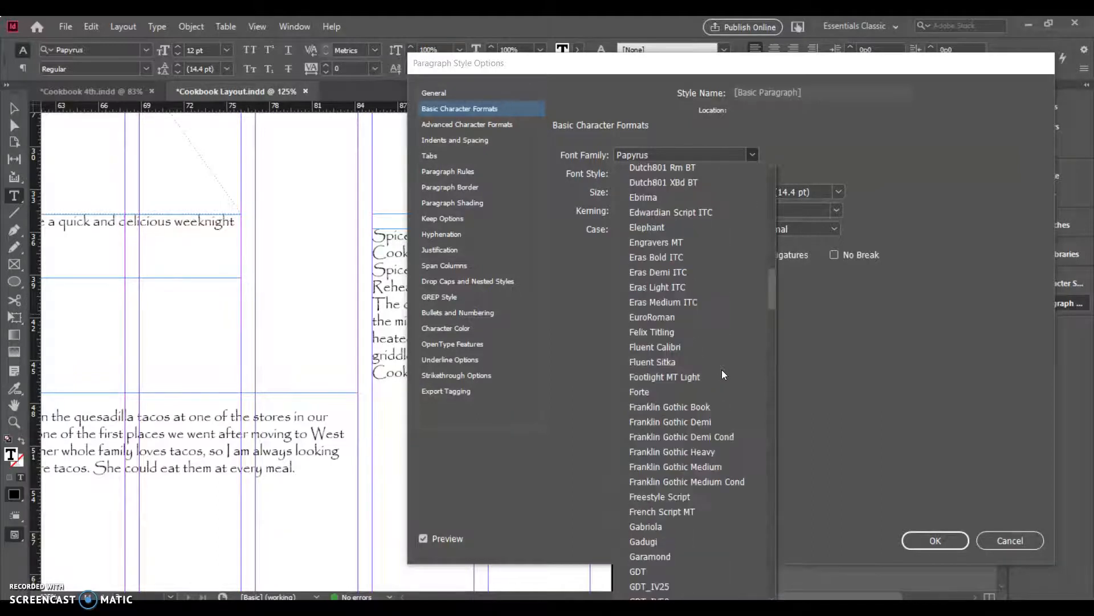
left_click(709, 318)
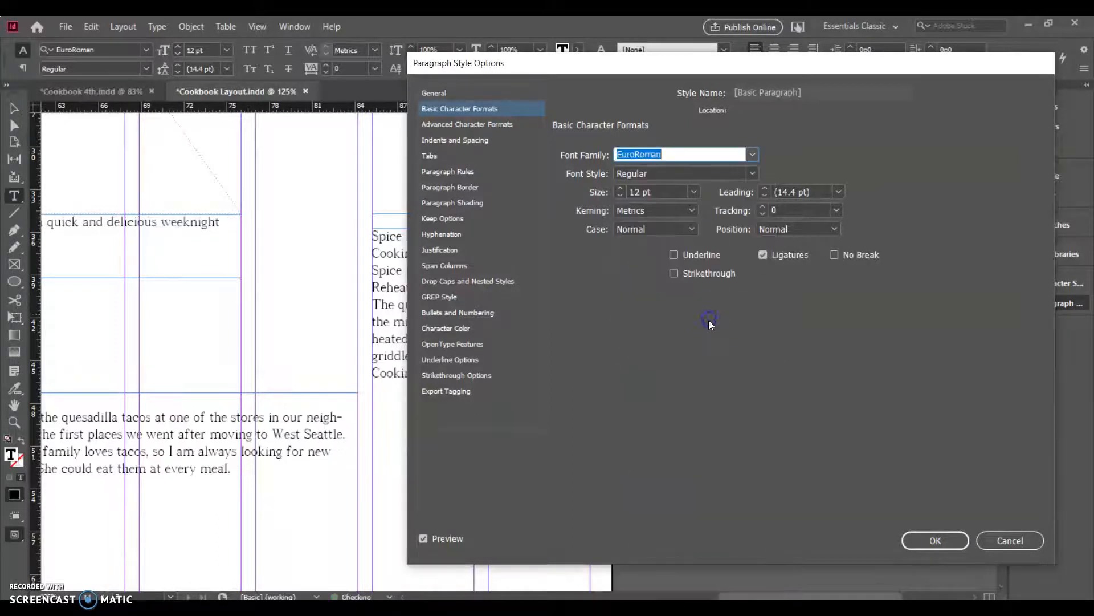
Step: Try Cooper Black as the font family of the [Basic Paragraph] style
left_click(756, 153)
scroll(698, 248, "up", 6)
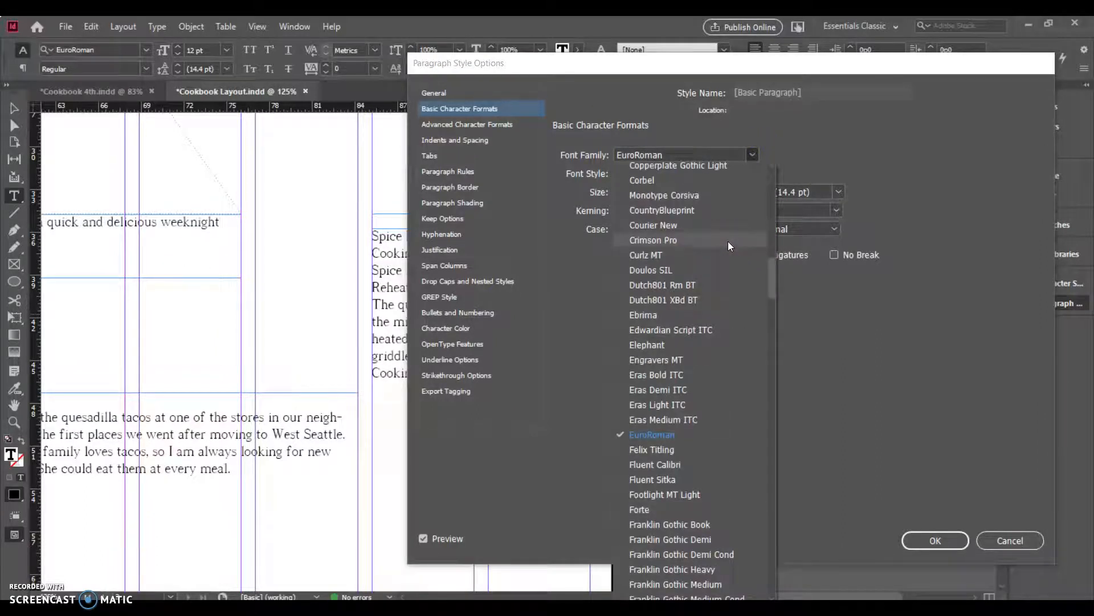
scroll(703, 197, "up", 3)
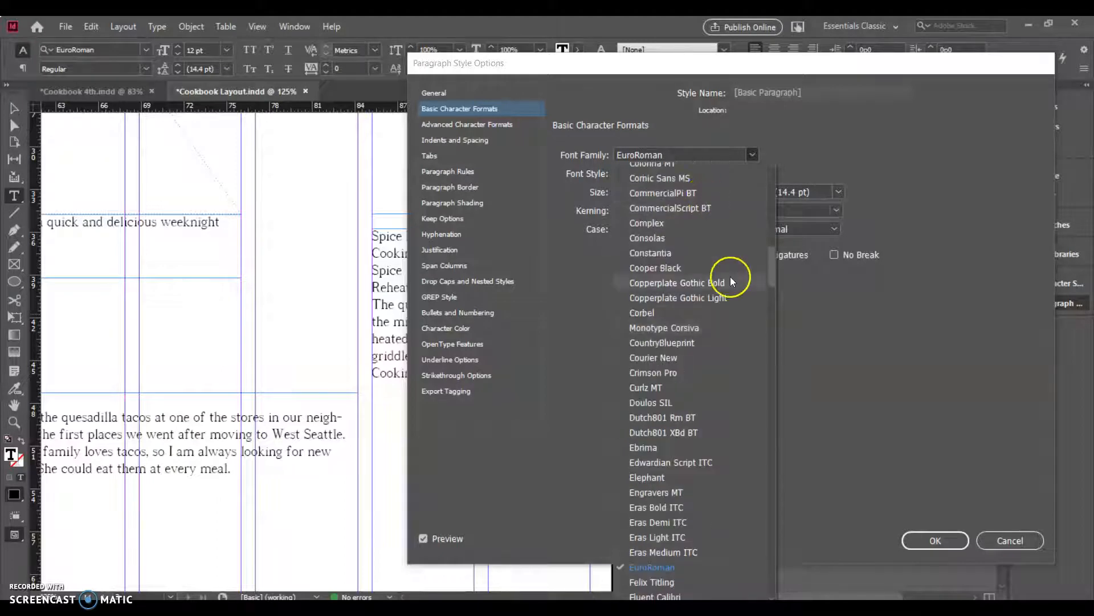
left_click(709, 270)
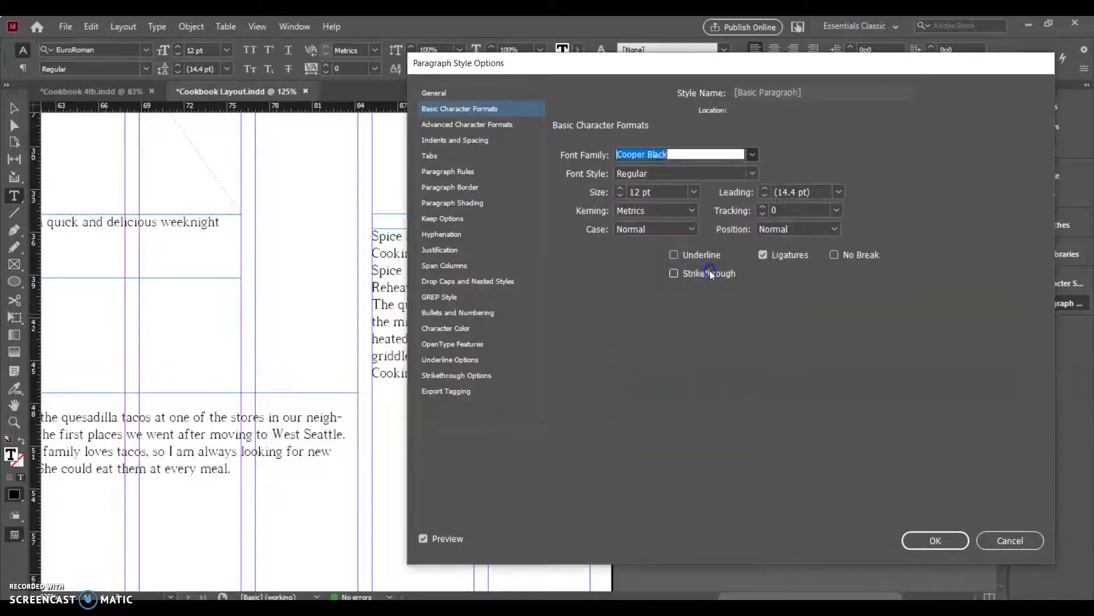
Step: Set the font family of the [Basic Paragraph] style to Cambria
left_click(753, 154)
scroll(700, 190, "up", 6)
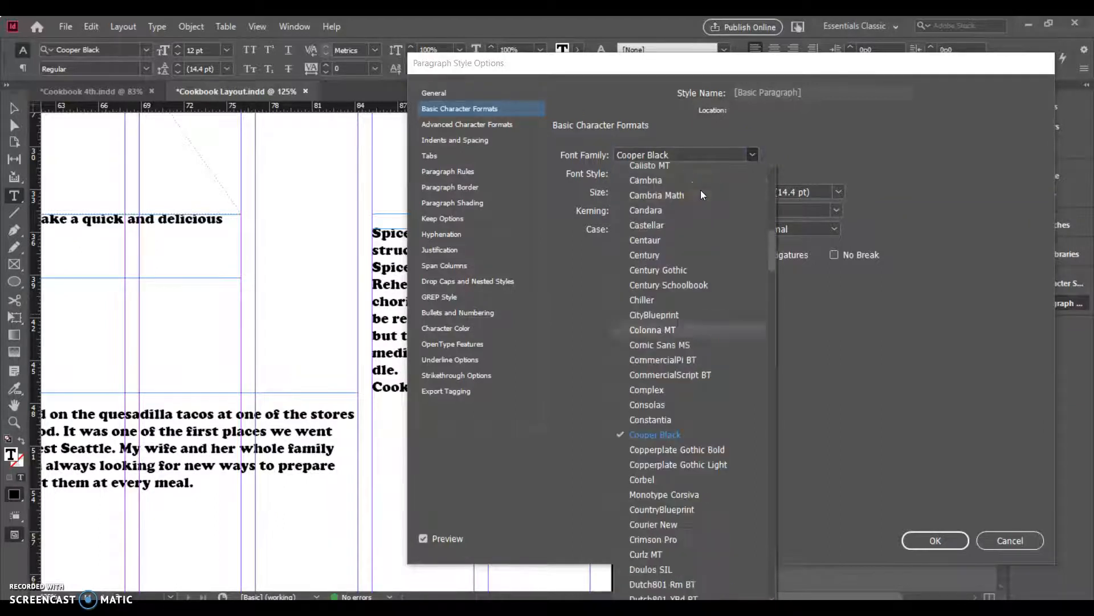
left_click(701, 184)
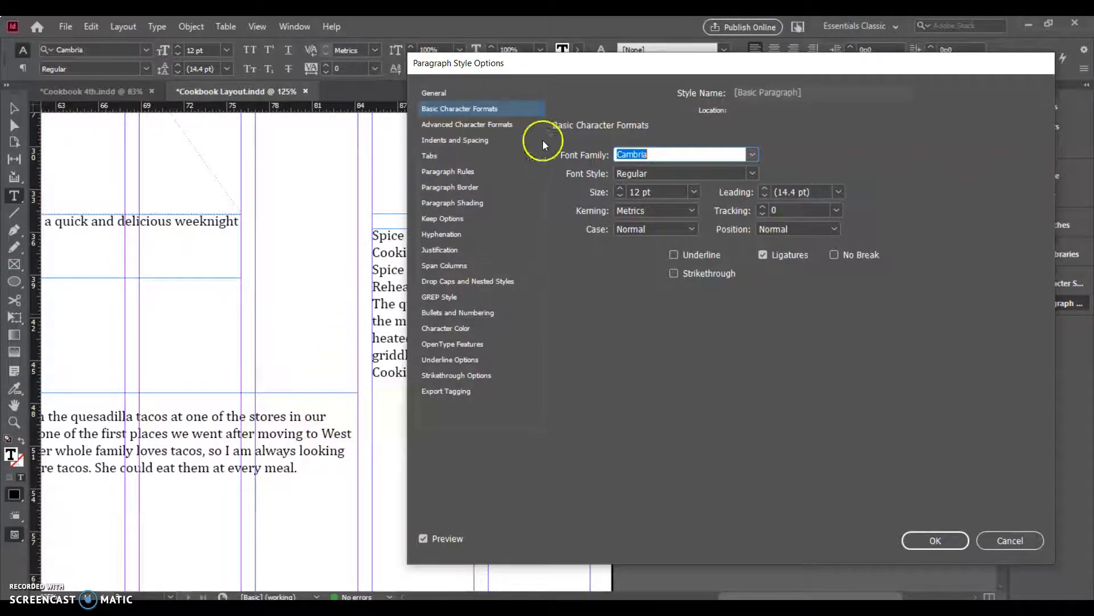
Step: Set the [Basic Paragraph] font size to 15 pt while previewing the recipe text, and view the available font styles
left_click_drag(619, 64, 728, 68)
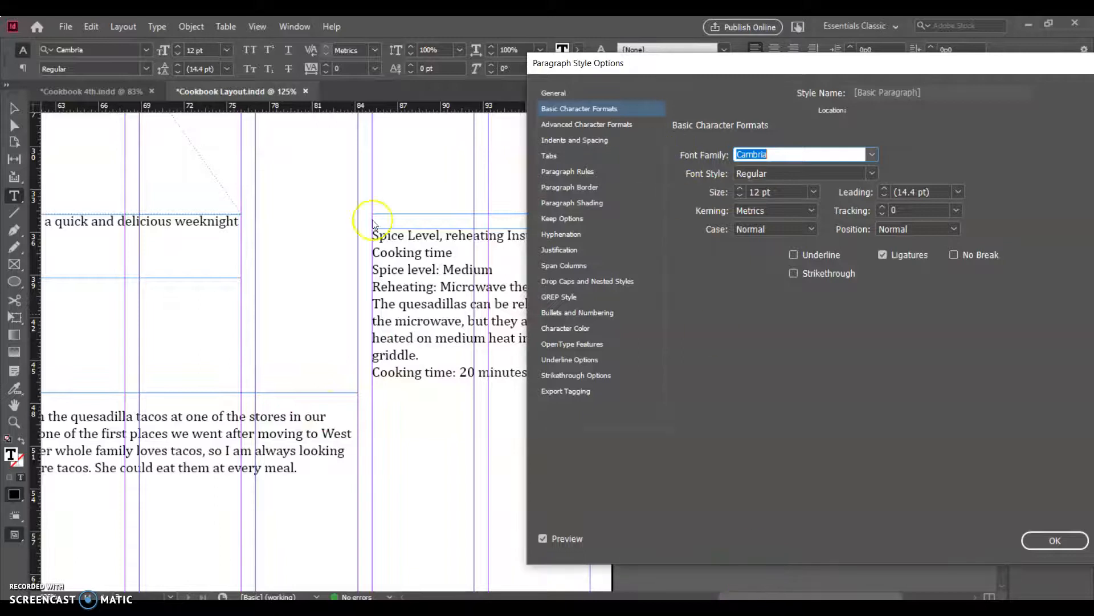
left_click(740, 190)
left_click(740, 188)
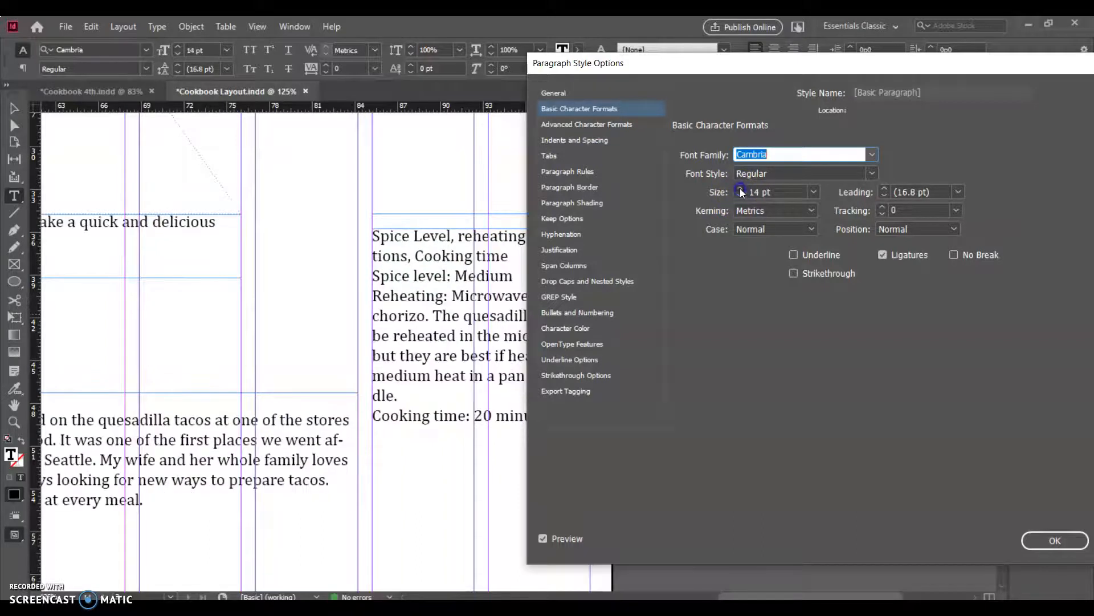
left_click(740, 188)
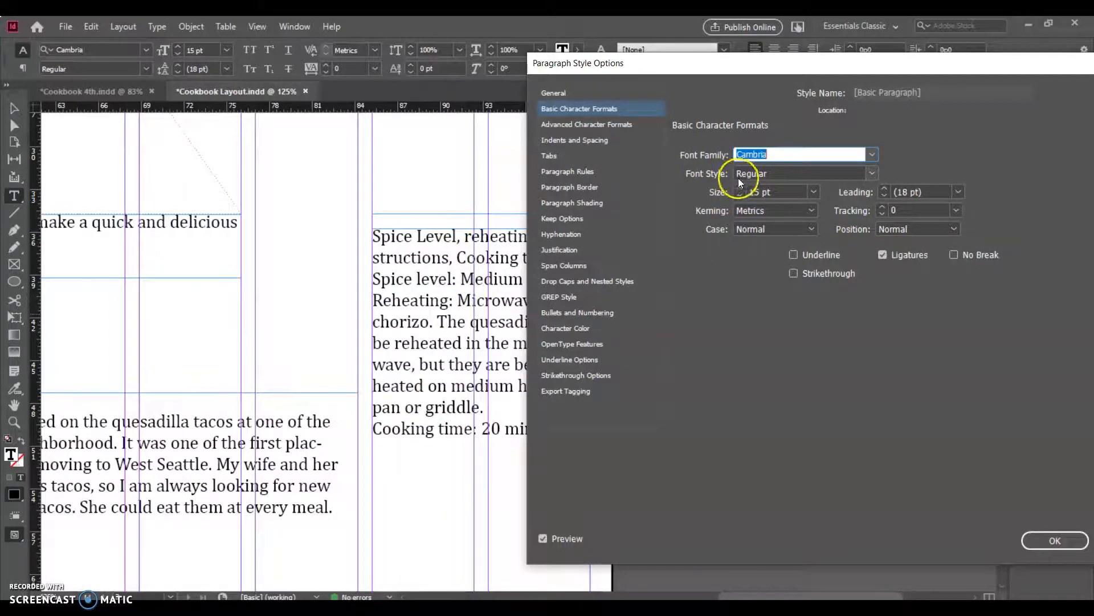
left_click(740, 189)
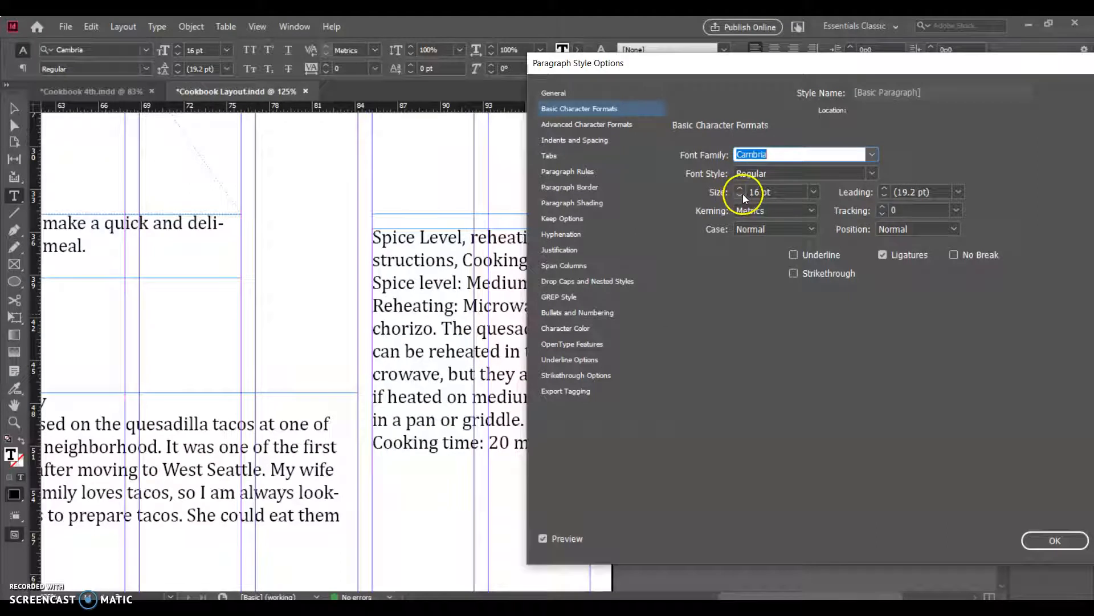
left_click(740, 195)
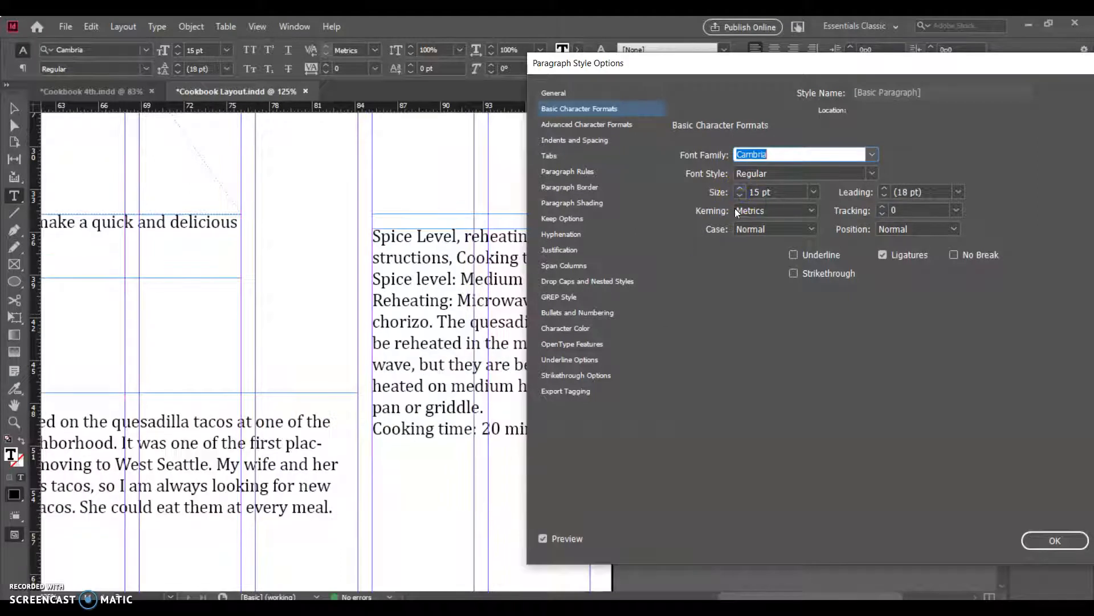
left_click(872, 173)
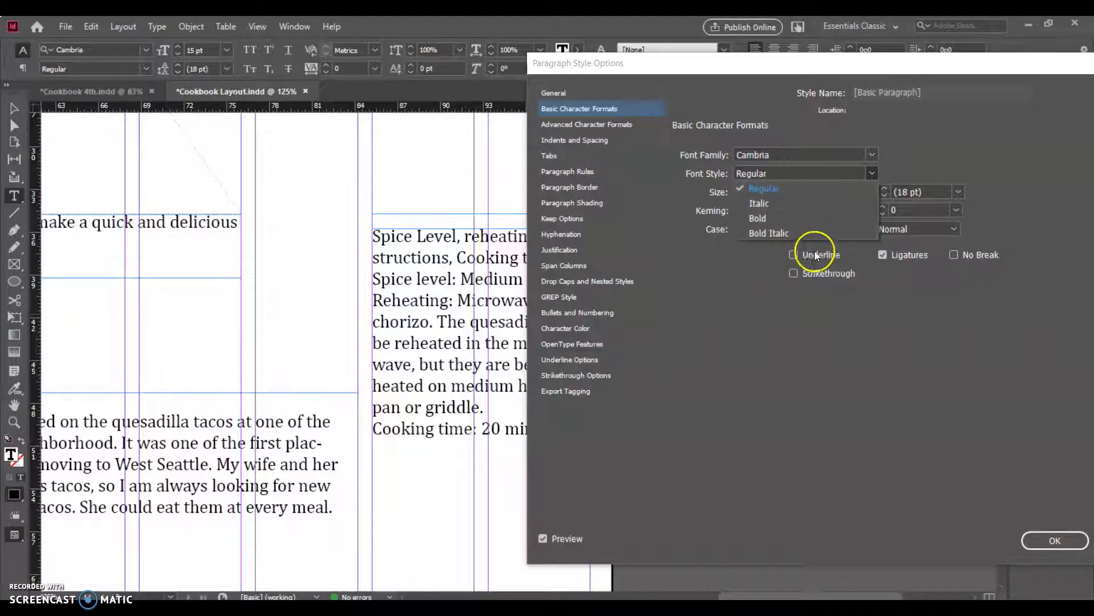
left_click(907, 135)
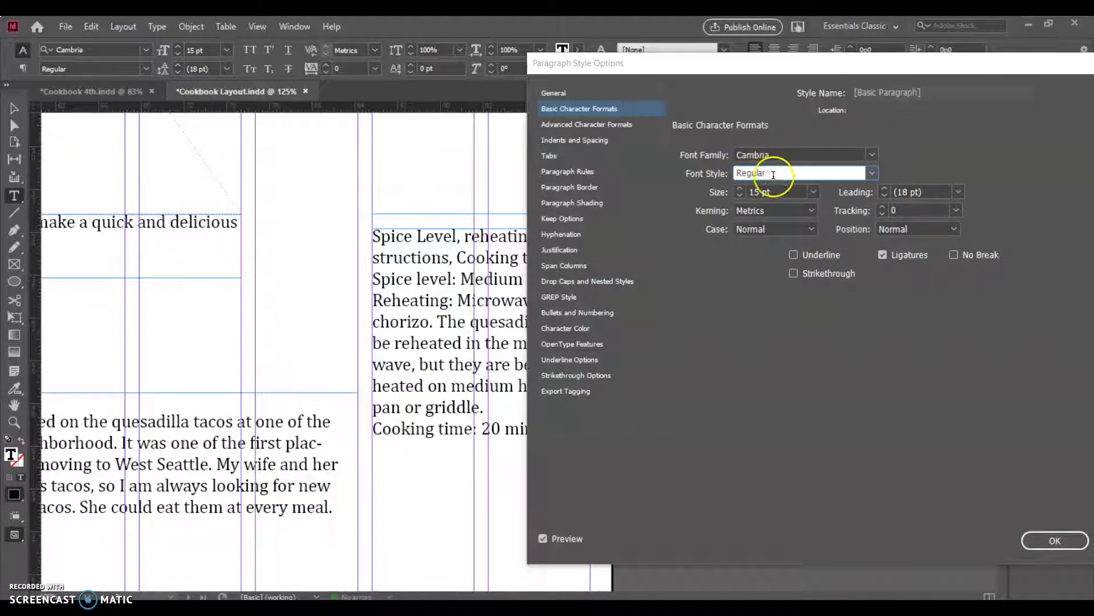
Step: Try Optical and None kerning for the [Basic Paragraph] style, then return it to Metrics
left_click(897, 159)
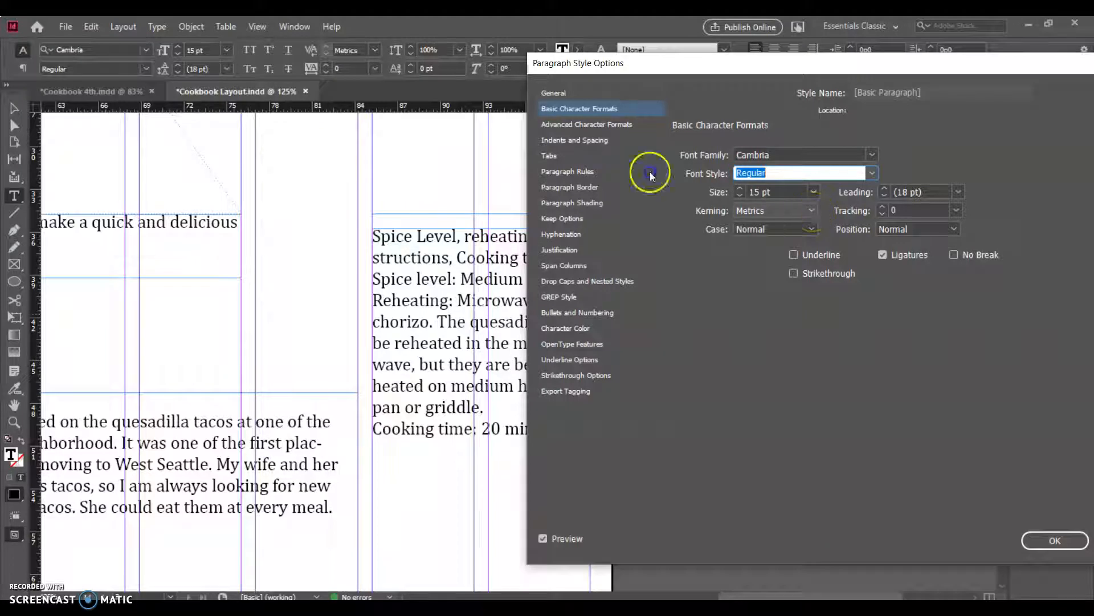
left_click(813, 211)
left_click(772, 225)
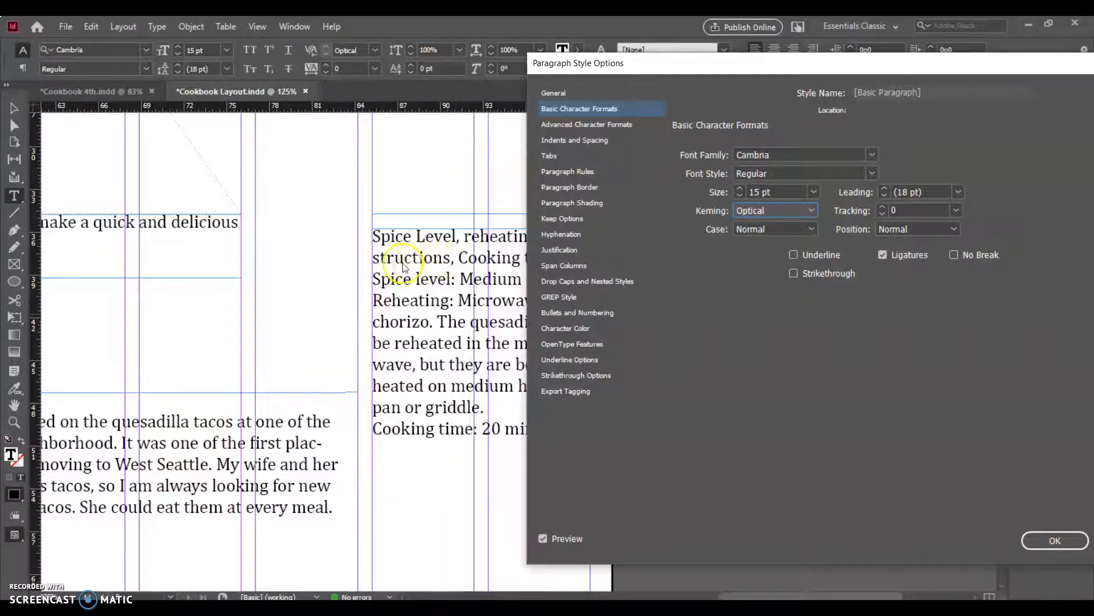
left_click(812, 211)
left_click(779, 261)
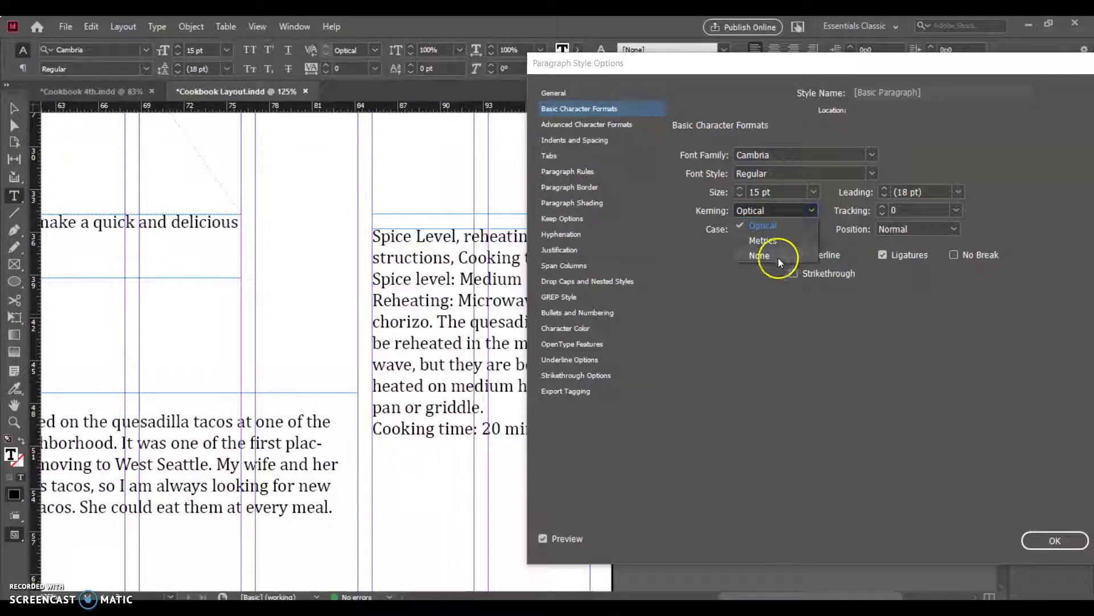
left_click(775, 243)
left_click(814, 212)
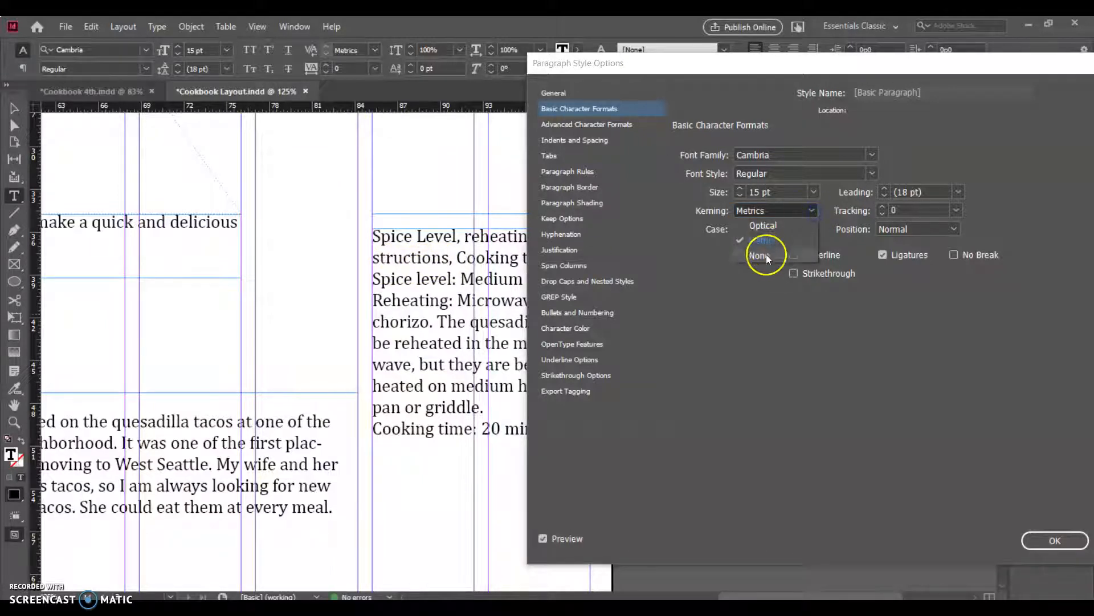
left_click(767, 255)
left_click(812, 209)
left_click(767, 240)
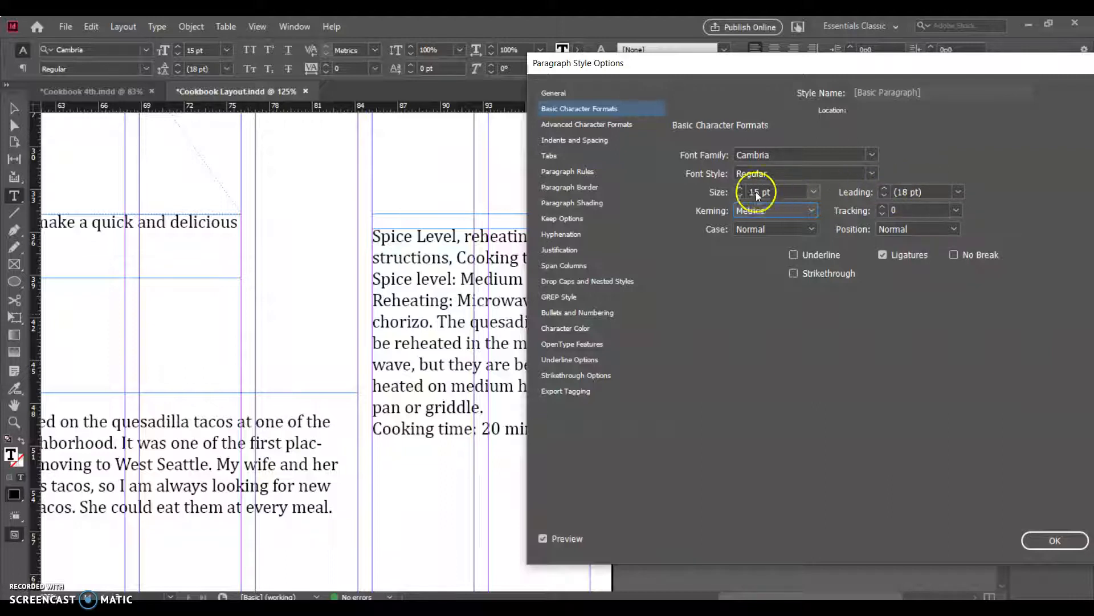
Step: Reduce the [Basic Paragraph] font size, trying 13 pt and settling on 14 pt
left_click(738, 196)
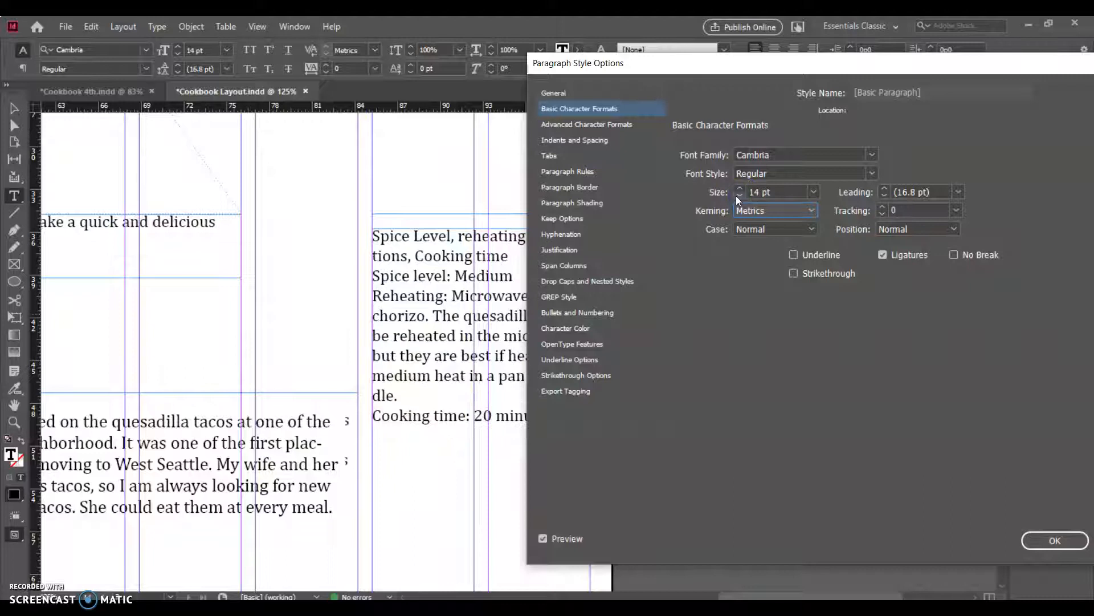
left_click(738, 196)
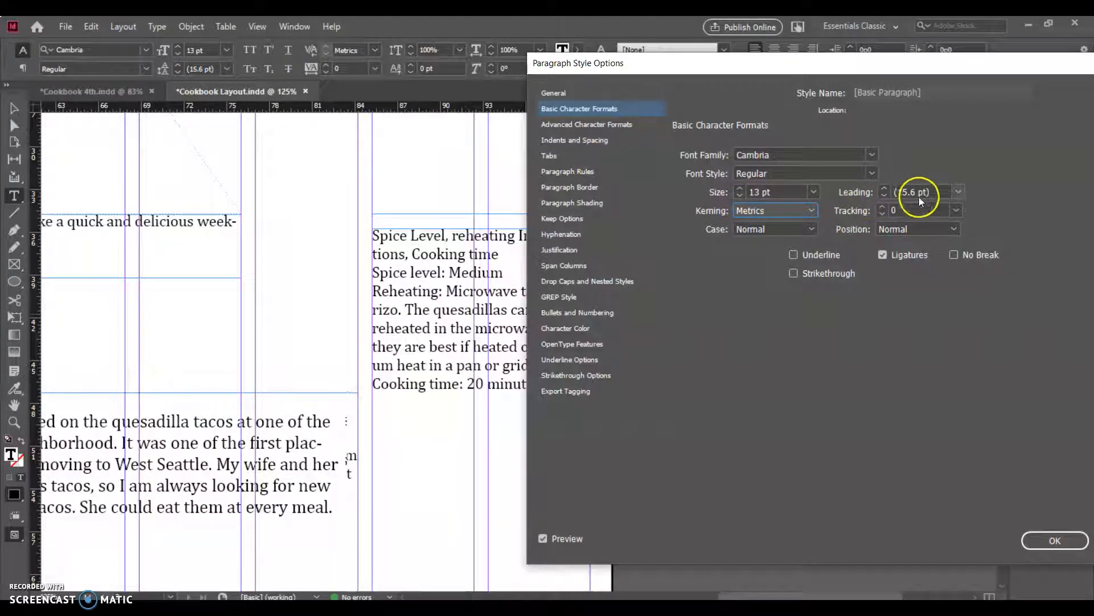
left_click(740, 188)
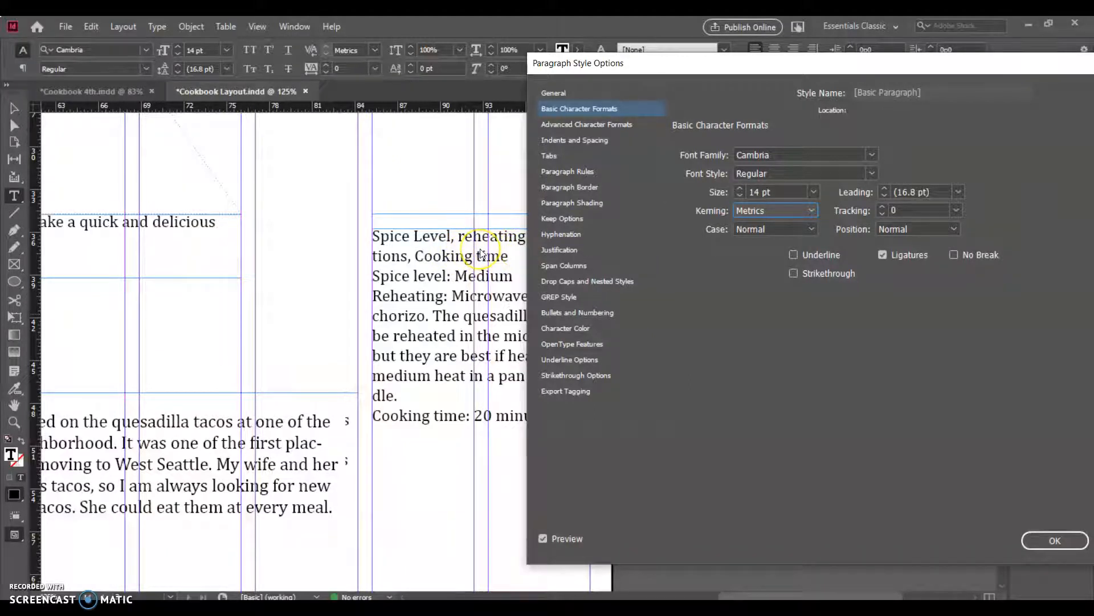
Step: Try a tracking of 20 on the [Basic Paragraph] style and return it to 0
left_click(883, 208)
left_click(883, 207)
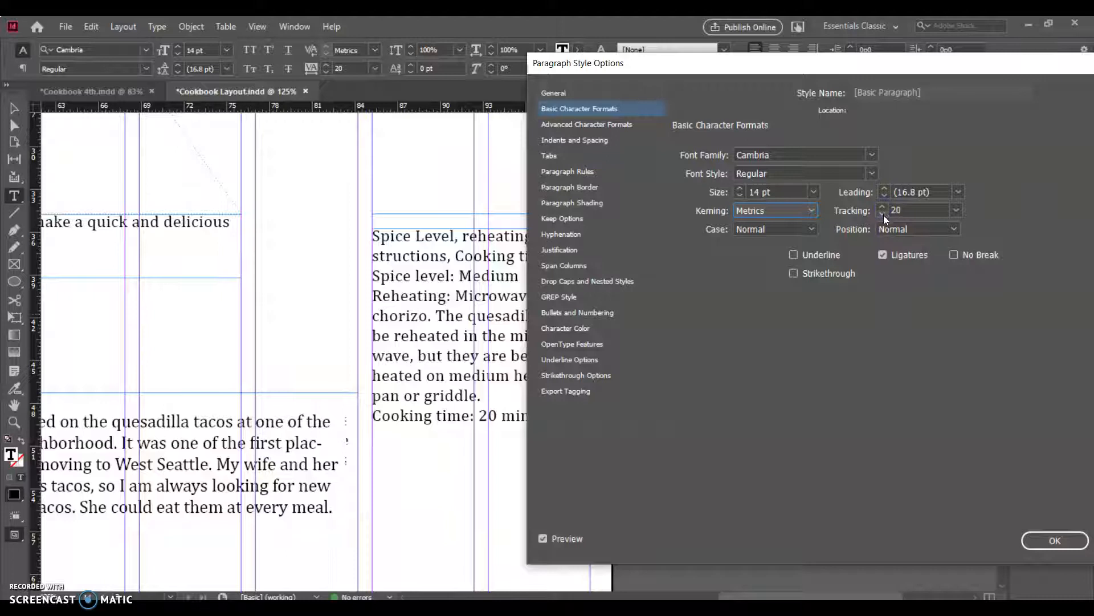
left_click(883, 215)
left_click(883, 214)
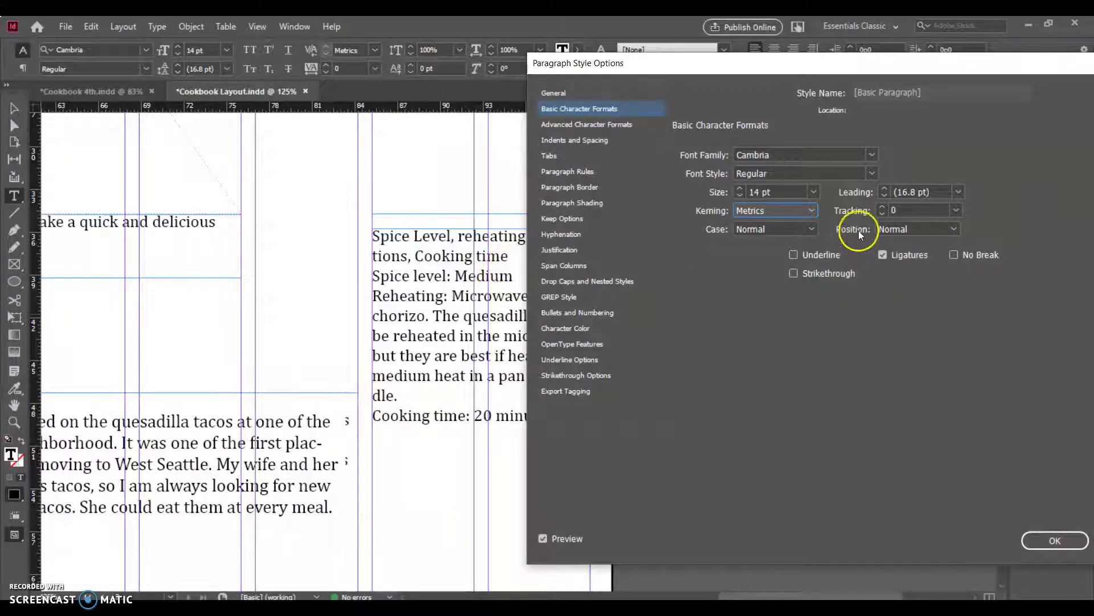
Step: Try Small Caps, All Caps and OpenType All Small Caps on the [Basic Paragraph] style, then restore Normal case
left_click(809, 229)
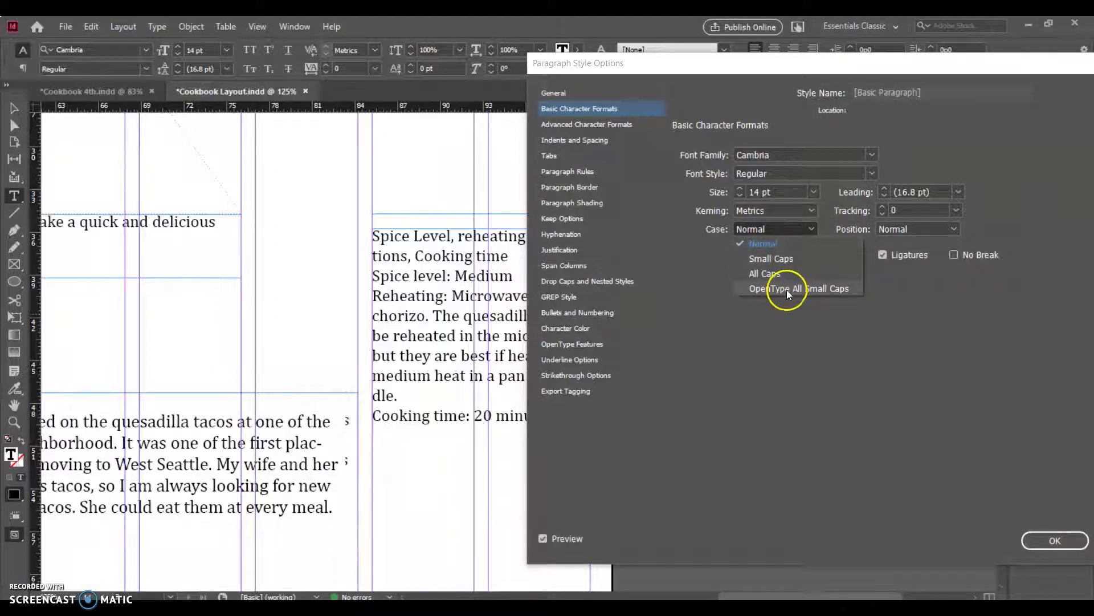
left_click(792, 259)
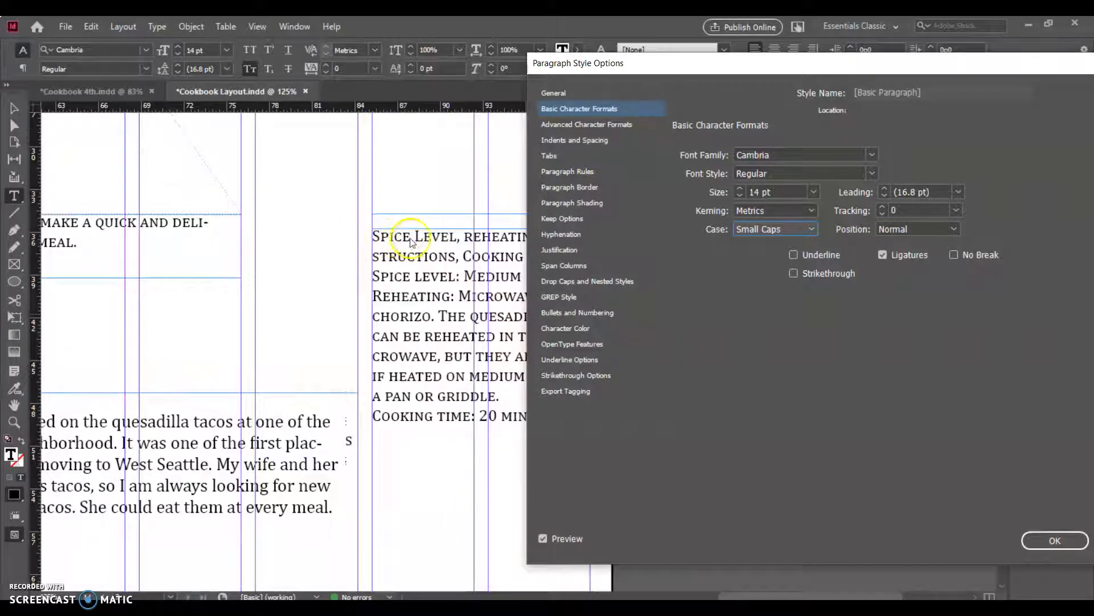
left_click(812, 230)
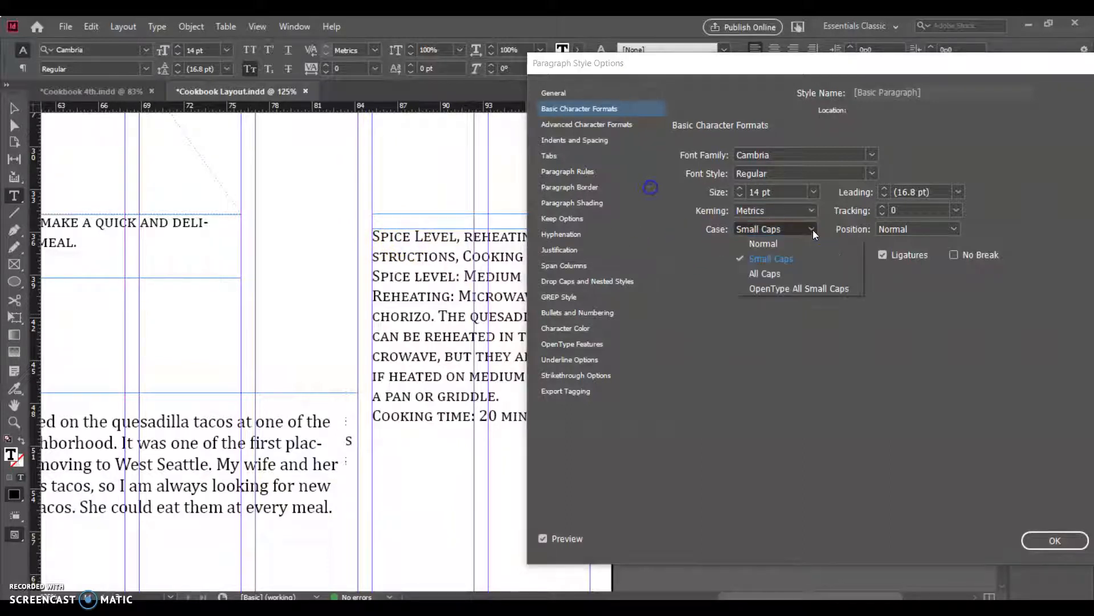
left_click(786, 274)
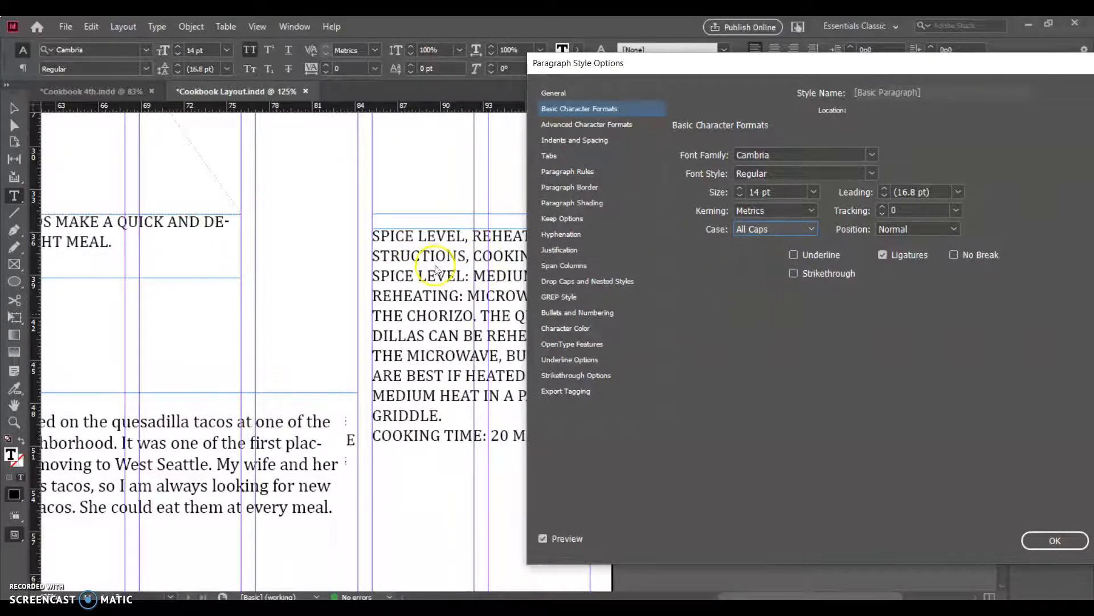
left_click(807, 229)
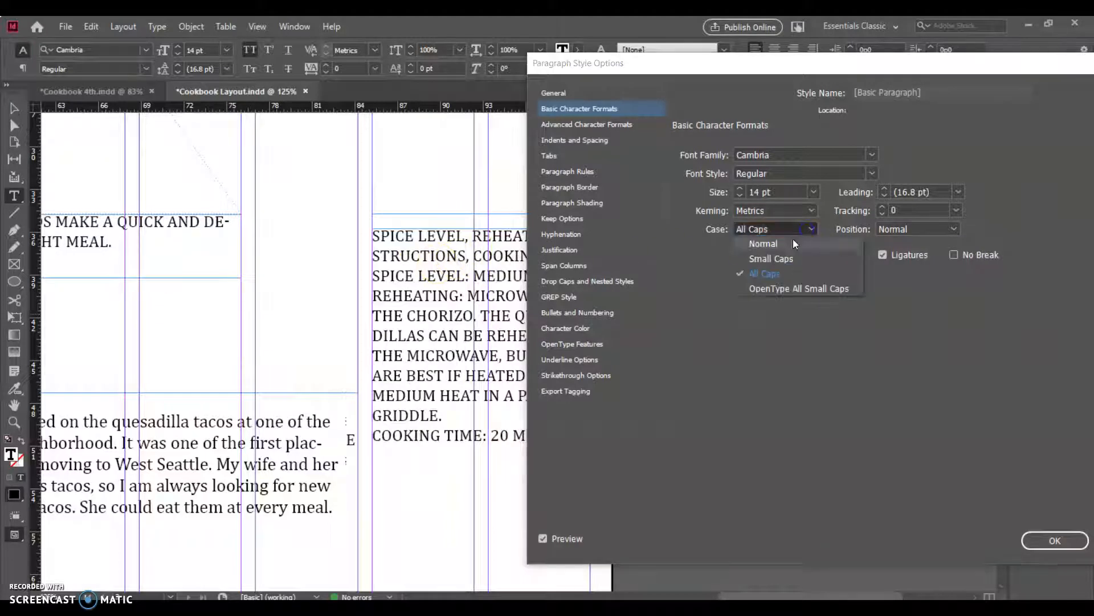
left_click(766, 286)
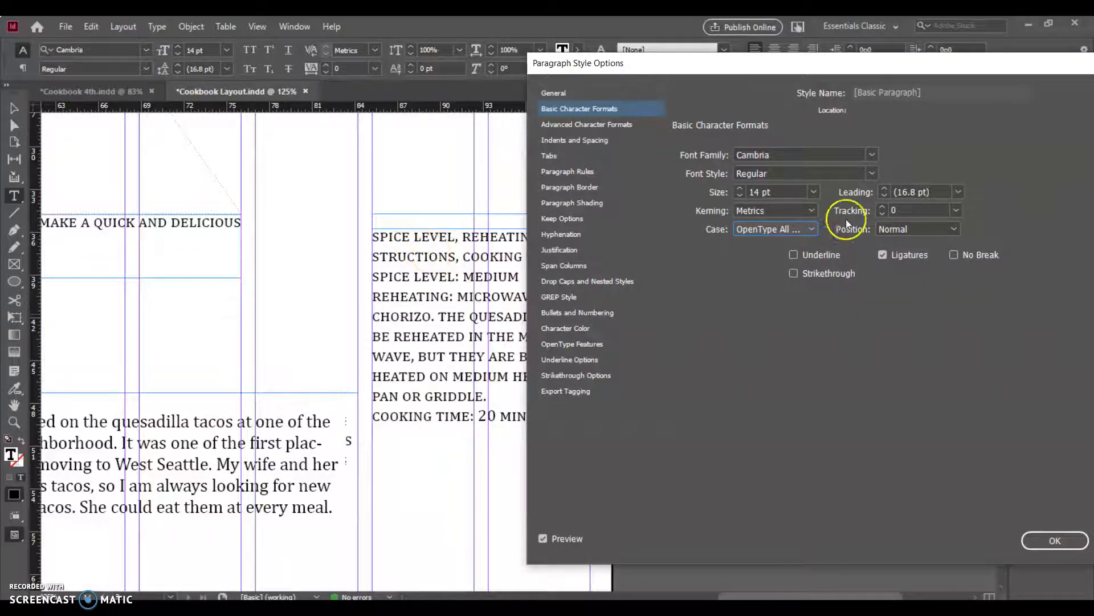
left_click(809, 229)
left_click(794, 242)
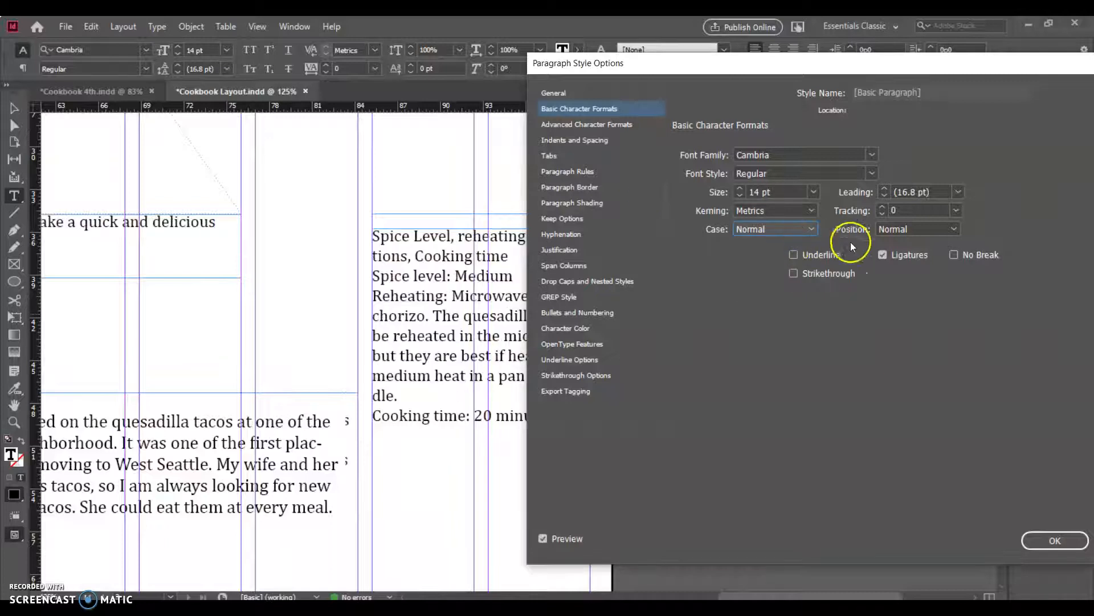
Step: View the character position options and try toggling Strikethrough, Underline and Ligatures for the [Basic Paragraph] style
left_click(913, 230)
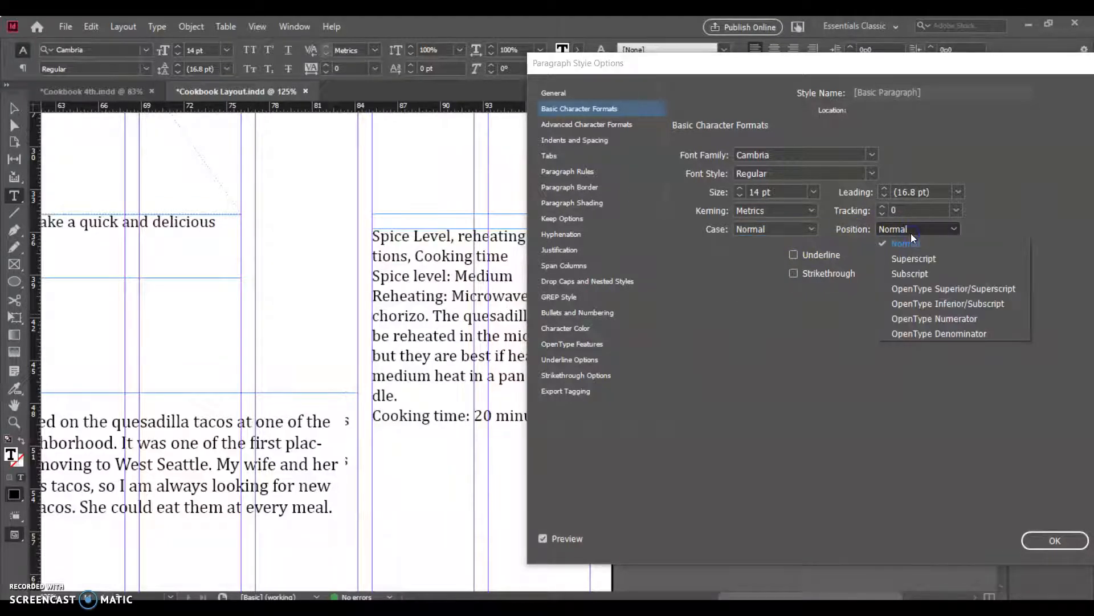
left_click(859, 321)
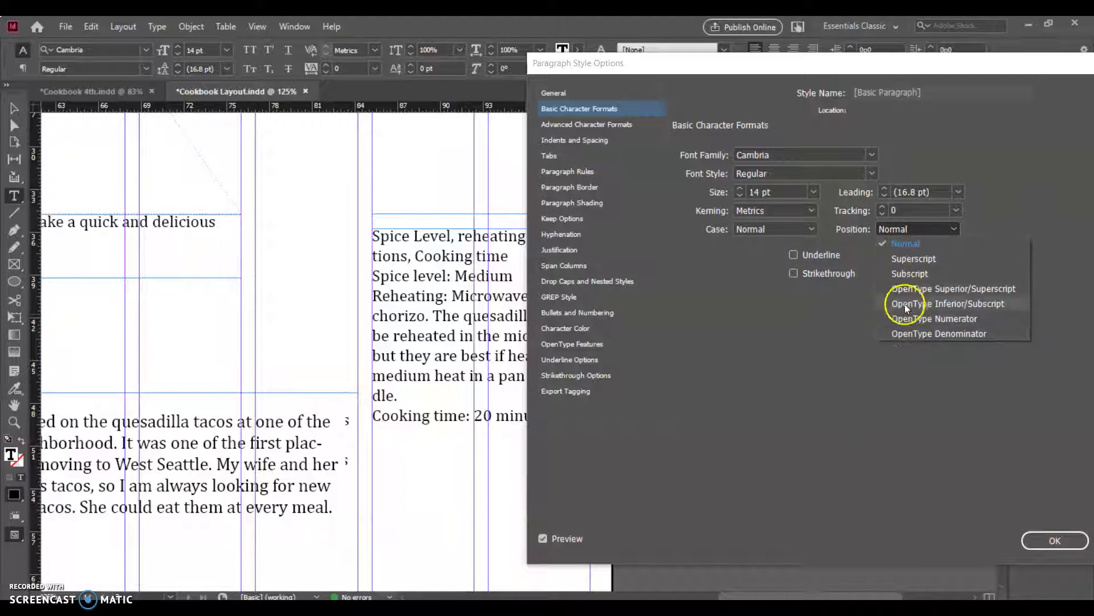
left_click(820, 310)
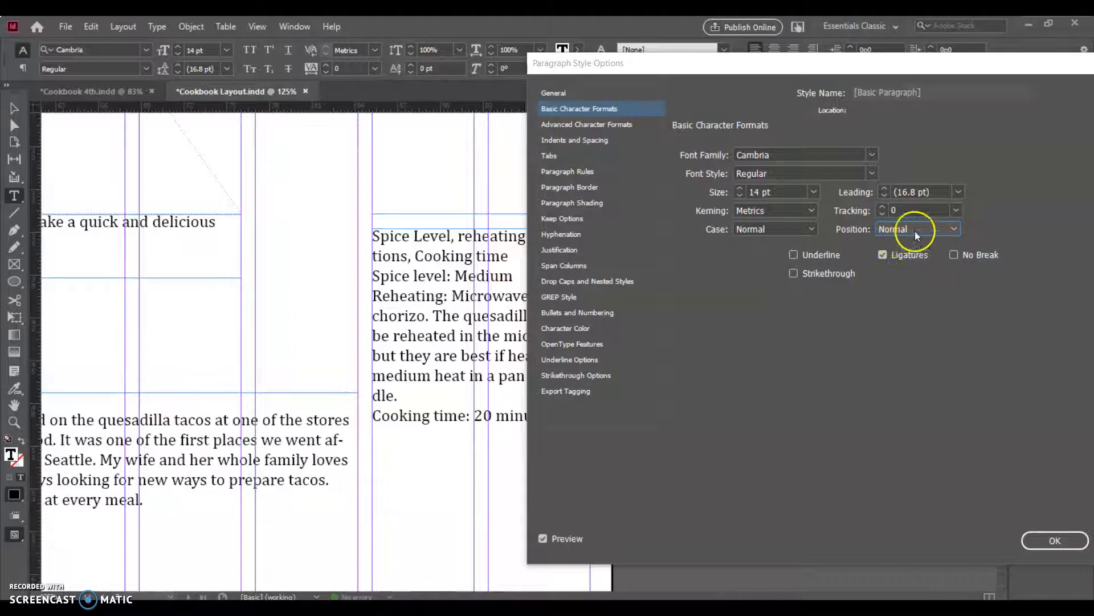
left_click(802, 275)
left_click(799, 258)
left_click(801, 254)
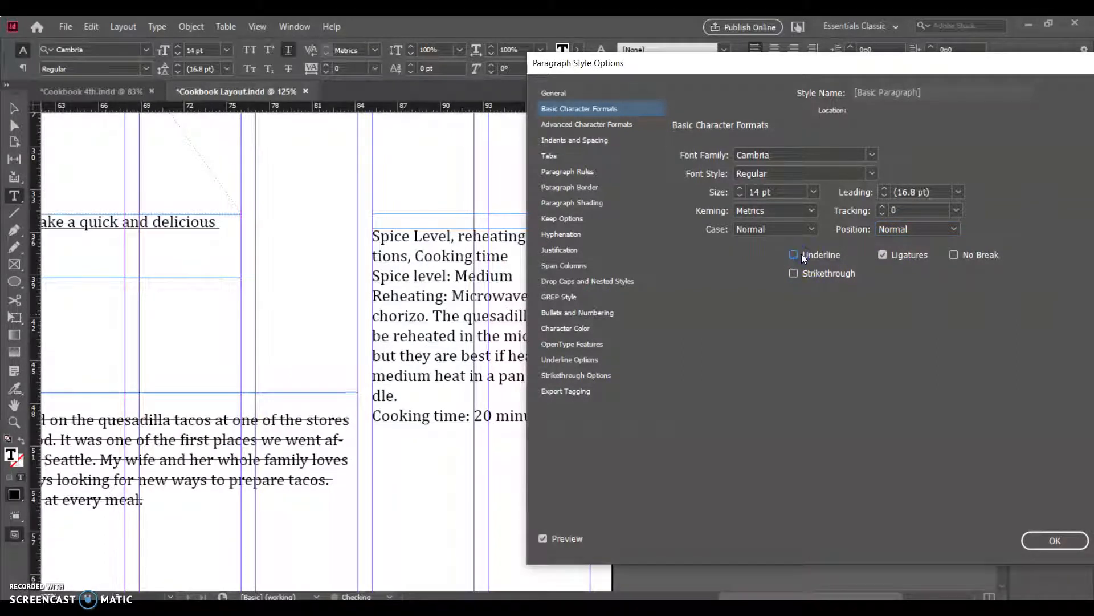
left_click(883, 256)
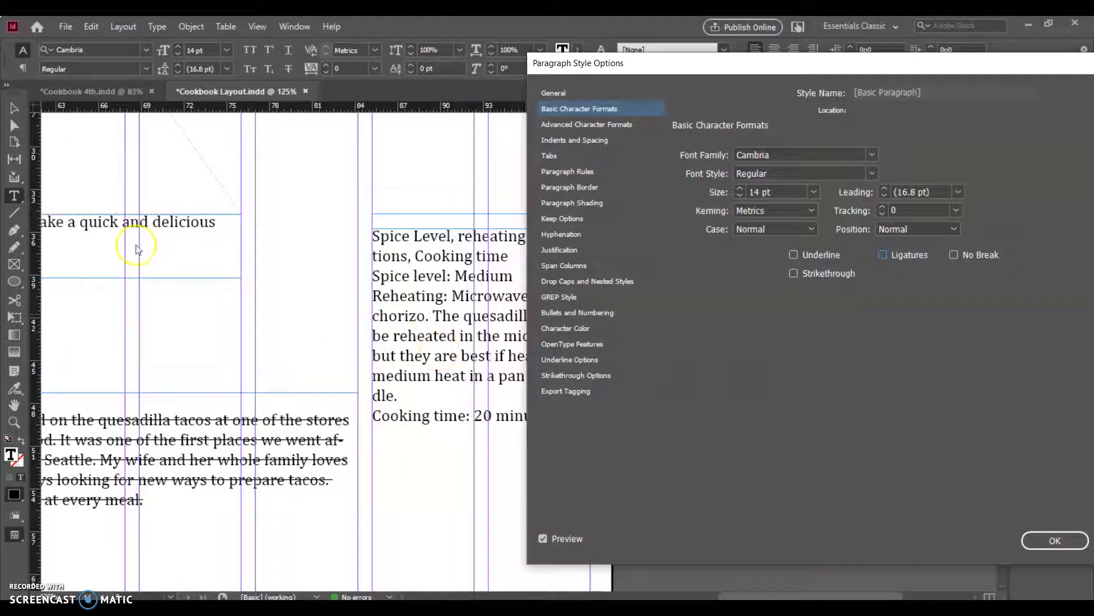
left_click(793, 256)
left_click(793, 256)
left_click(884, 255)
Step: Accept the [Basic Paragraph] style settings and close the style options
left_click(853, 505)
left_click_drag(847, 69, 625, 67)
left_click(829, 538)
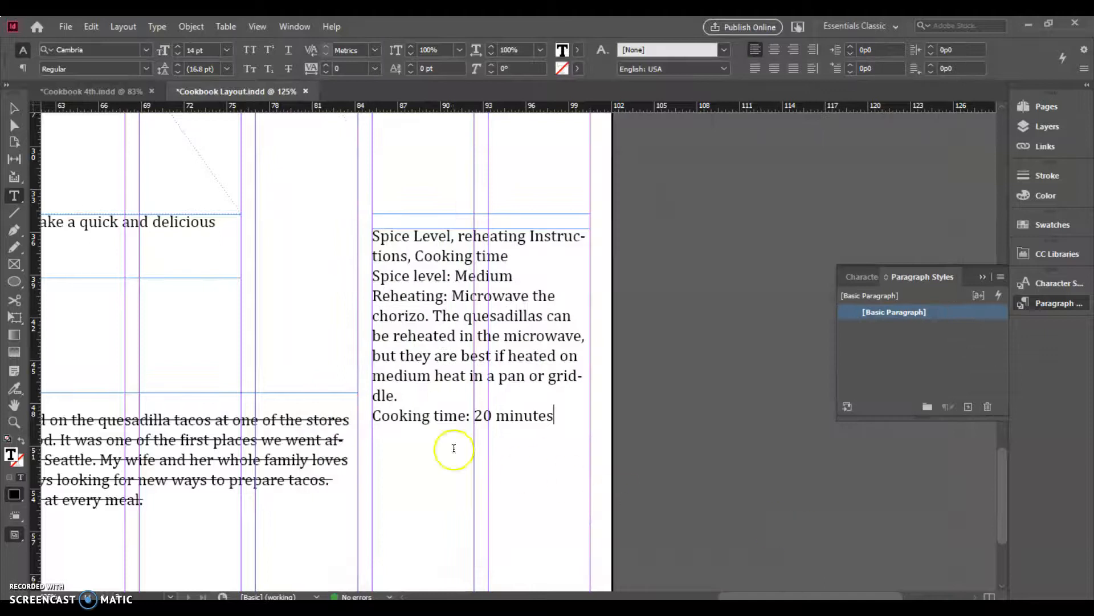
Step: Select the "Recipe Backstory" heading and create a new paragraph style from it
scroll(376, 425, "down", 3)
scroll(373, 426, "up", 4)
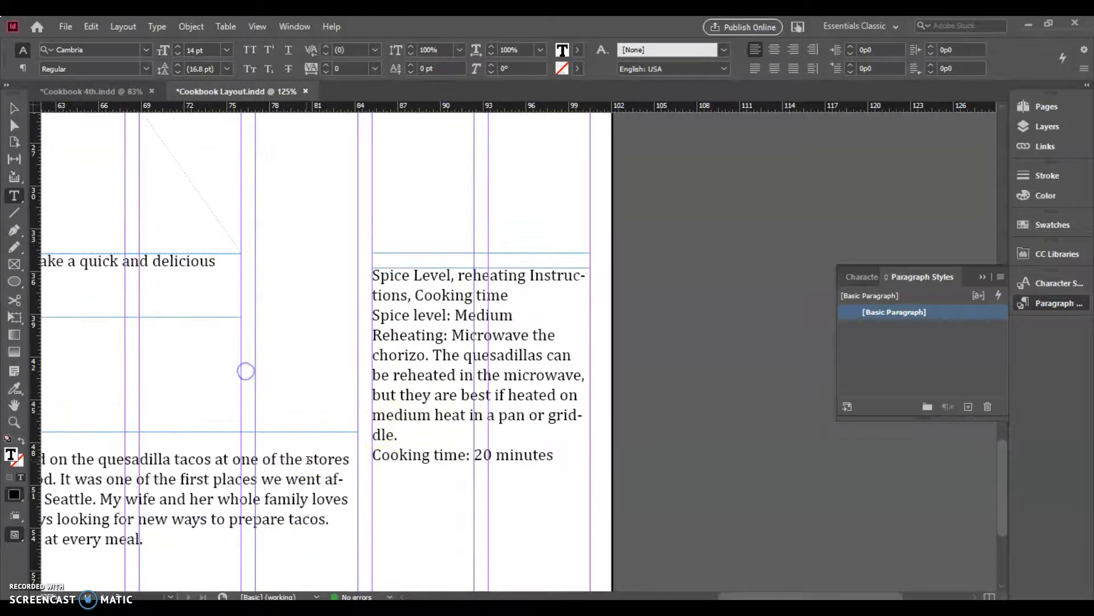
left_click(406, 419)
left_click_drag(760, 596, 615, 577)
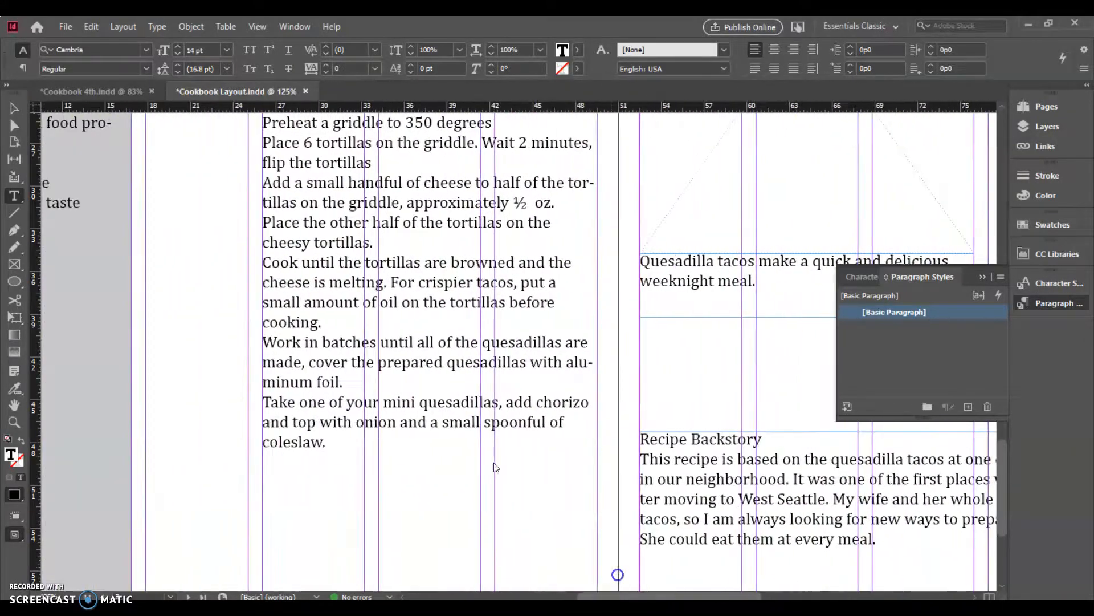
scroll(569, 421, "up", 6)
scroll(569, 421, "up", 1)
scroll(569, 421, "down", 5)
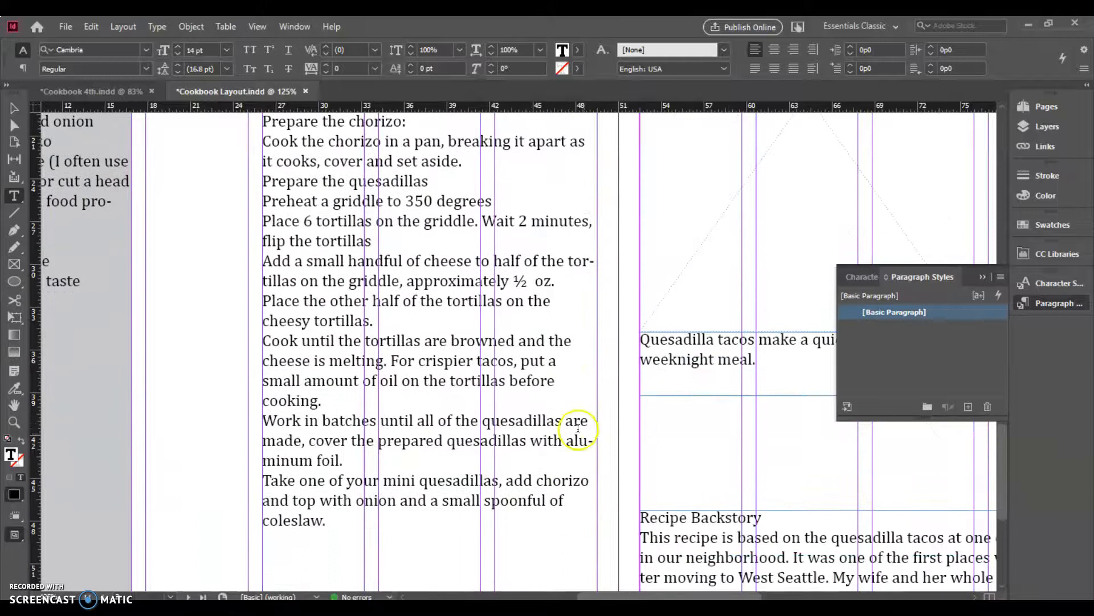
left_click(746, 517)
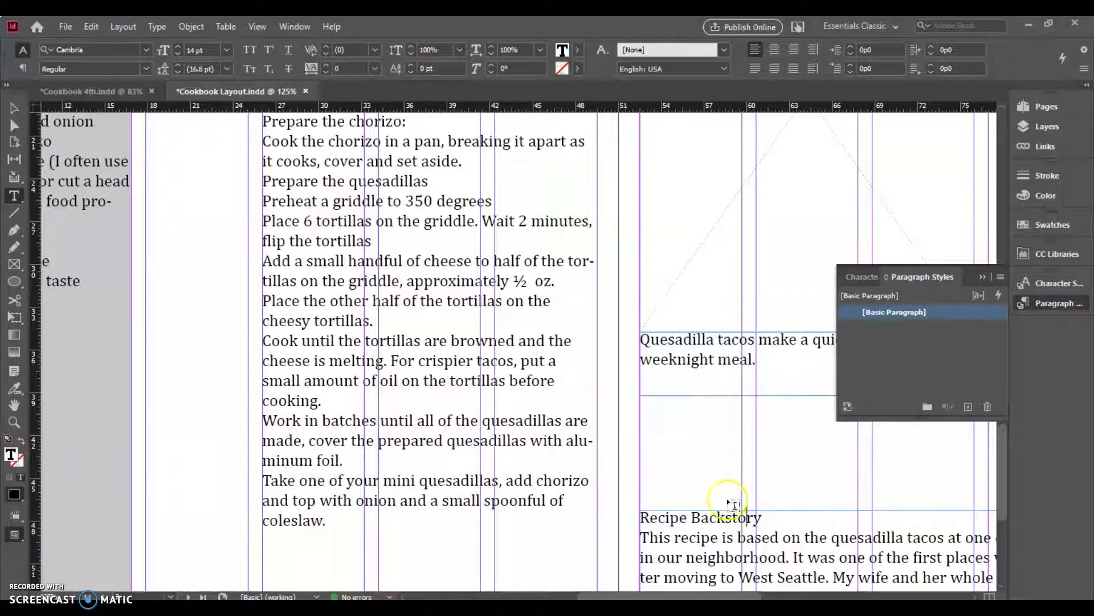
left_click_drag(763, 517, 635, 516)
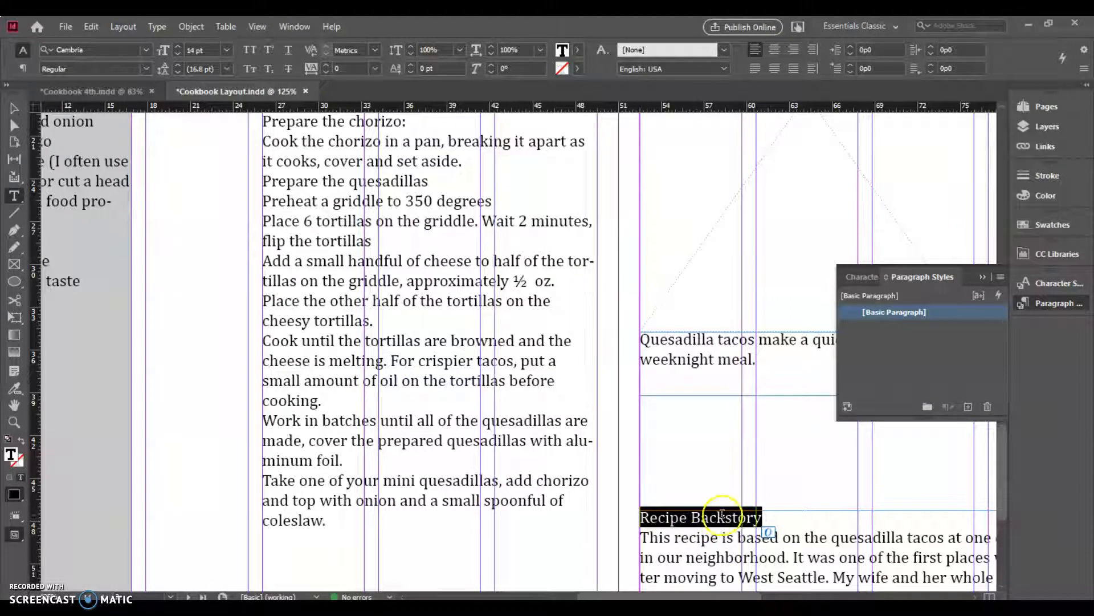
left_click(969, 408)
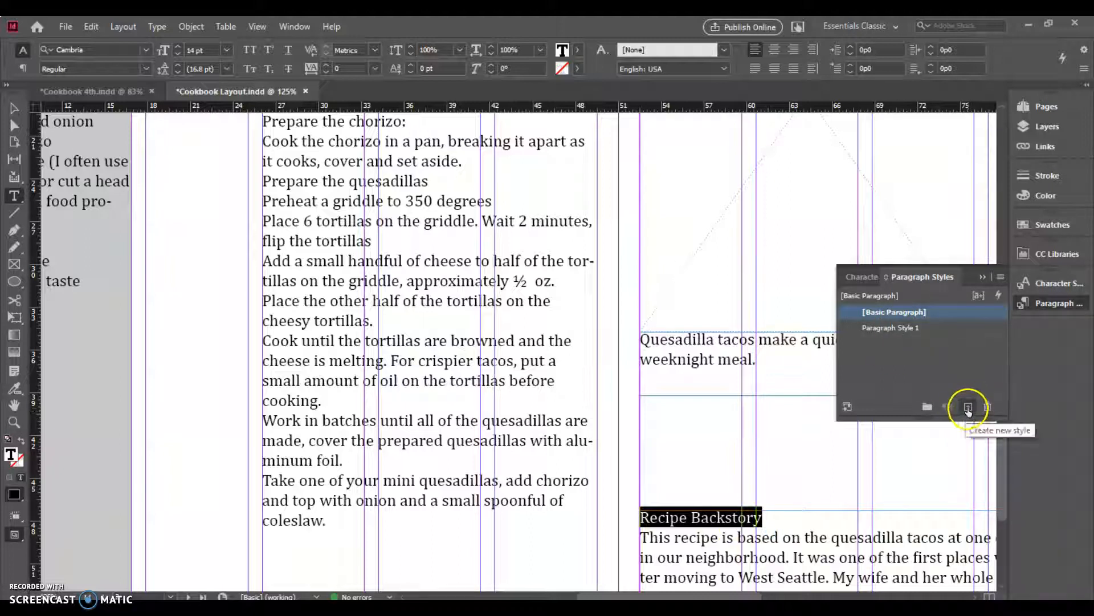
Step: Apply the new paragraph style to the heading and base it on [Basic Paragraph]
double_click(893, 329)
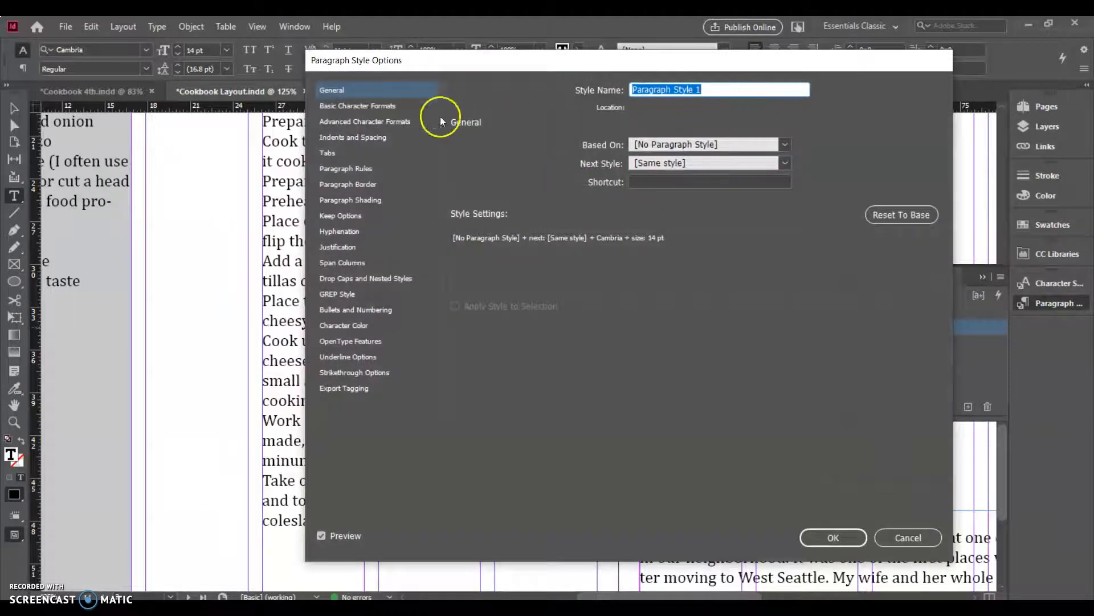
left_click(784, 145)
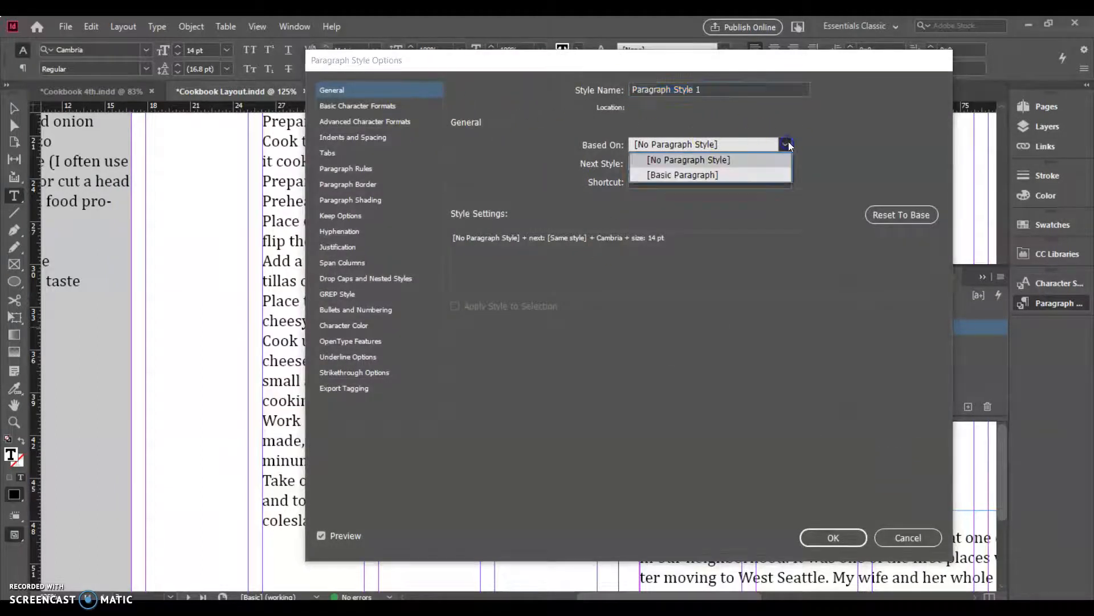
left_click(719, 176)
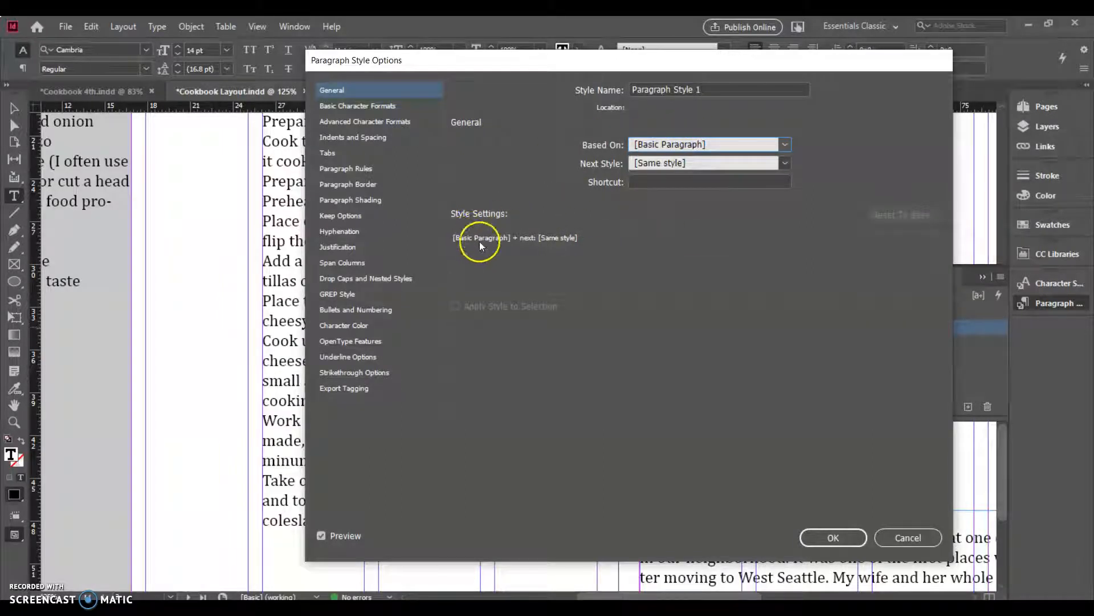
Step: Set the font size of the new heading paragraph style to 19 pt while previewing the "Recipe Backstory" heading
left_click(392, 106)
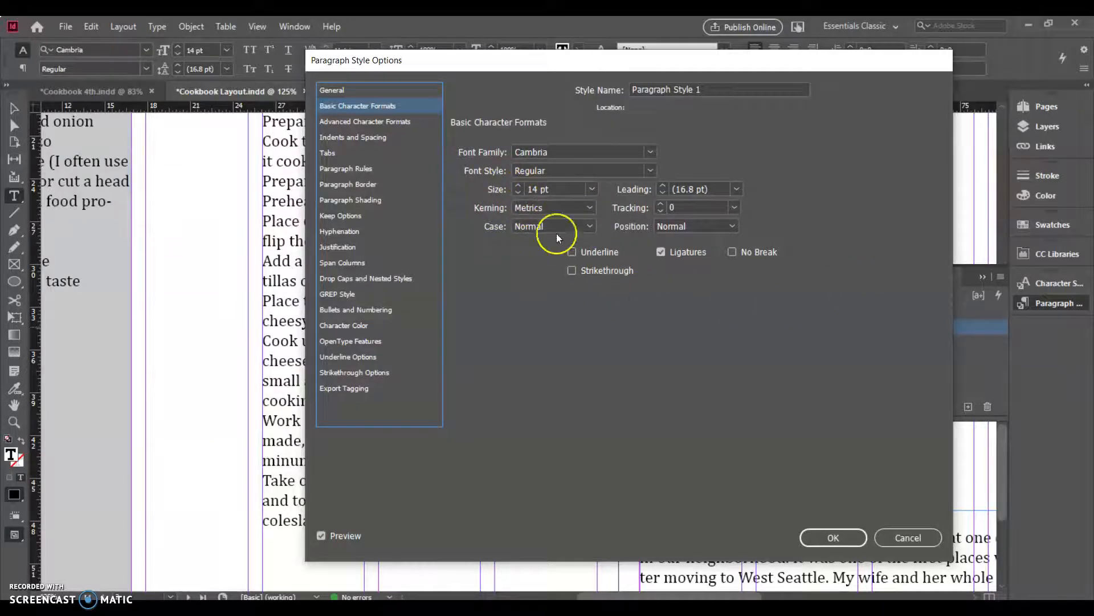
left_click_drag(516, 64, 224, 57)
left_click(209, 183)
left_click(208, 183)
left_click(209, 183)
left_click(209, 183)
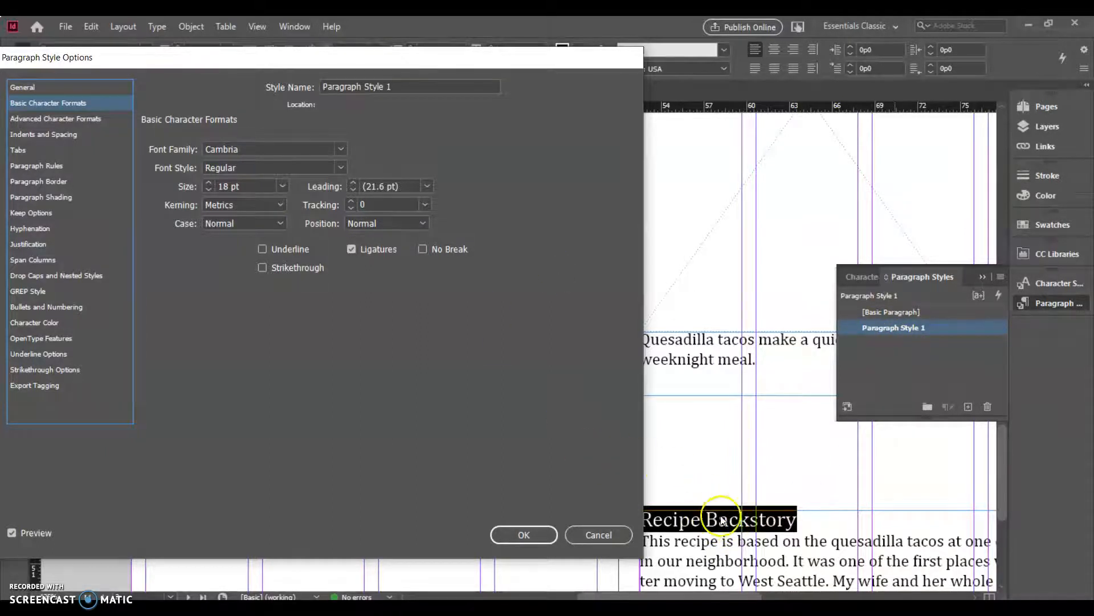
left_click(209, 184)
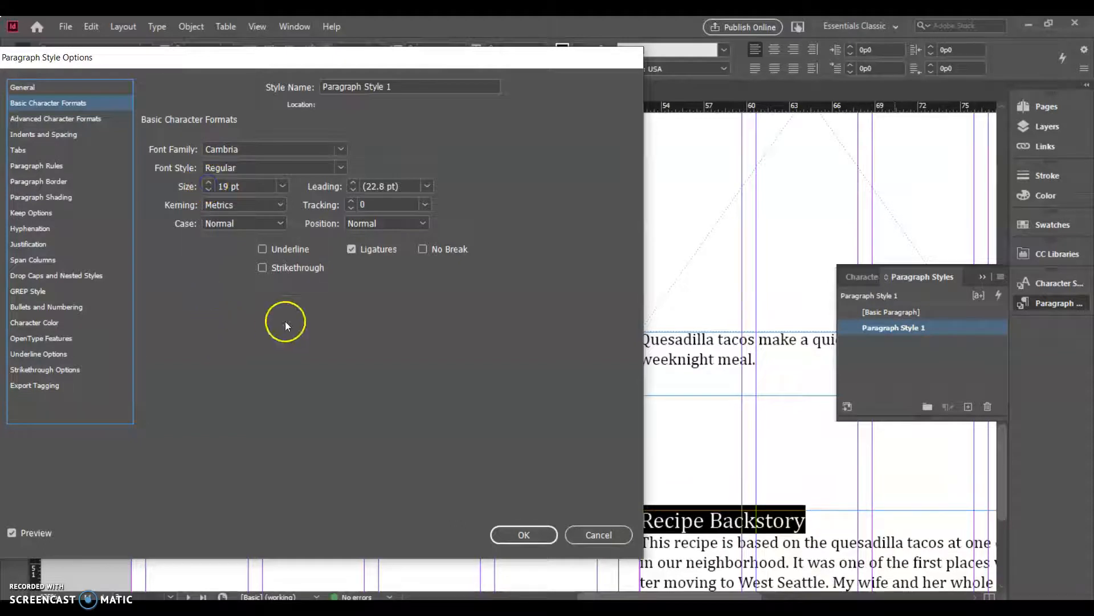
Step: Set the new heading style's font style to Bold Italic and accept the style settings
left_click(255, 167)
left_click(341, 167)
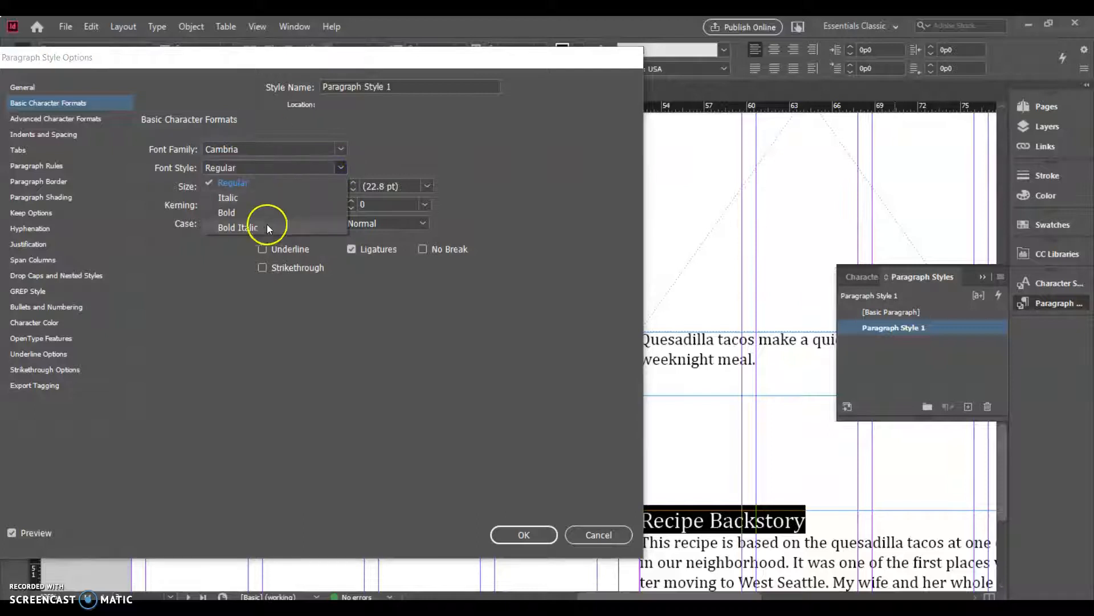
left_click(264, 226)
left_click(735, 540)
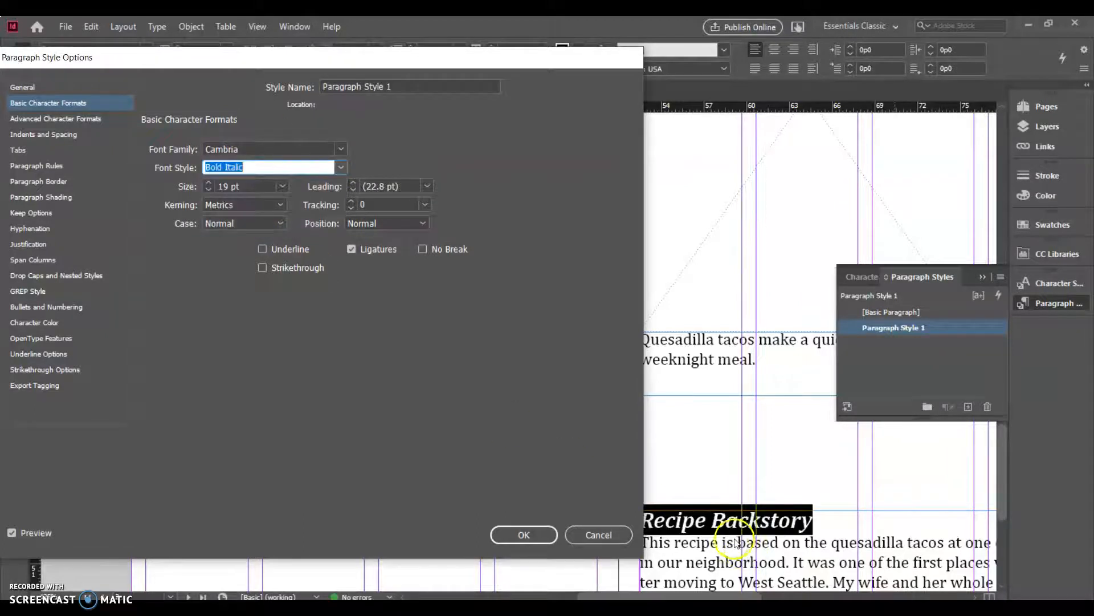
left_click(538, 536)
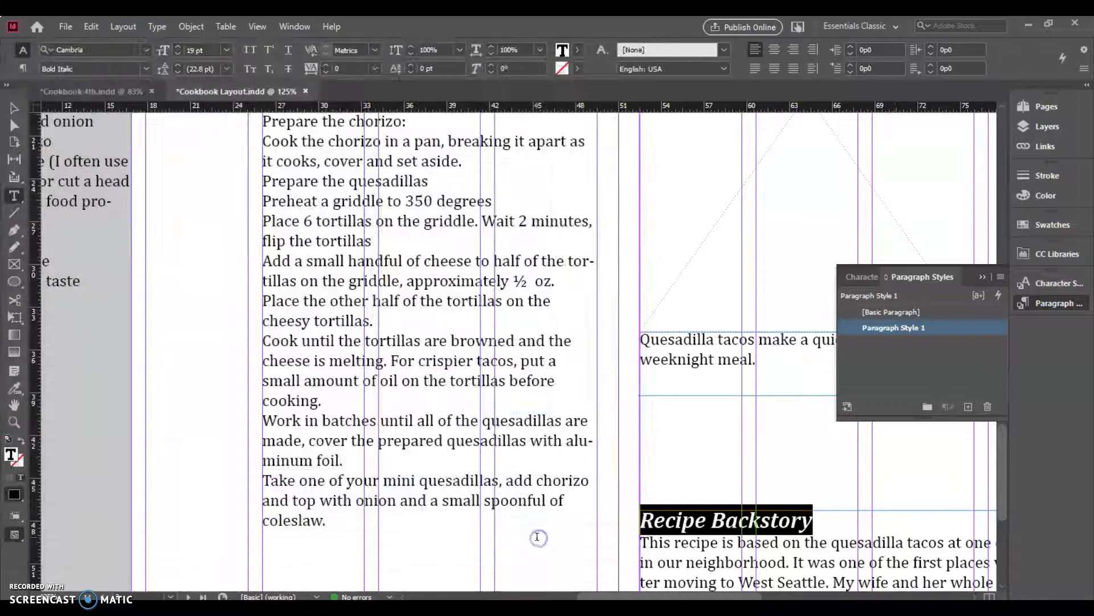
Step: Rename Paragraph Style 1 as Subheading
scroll(499, 453, "up", 3)
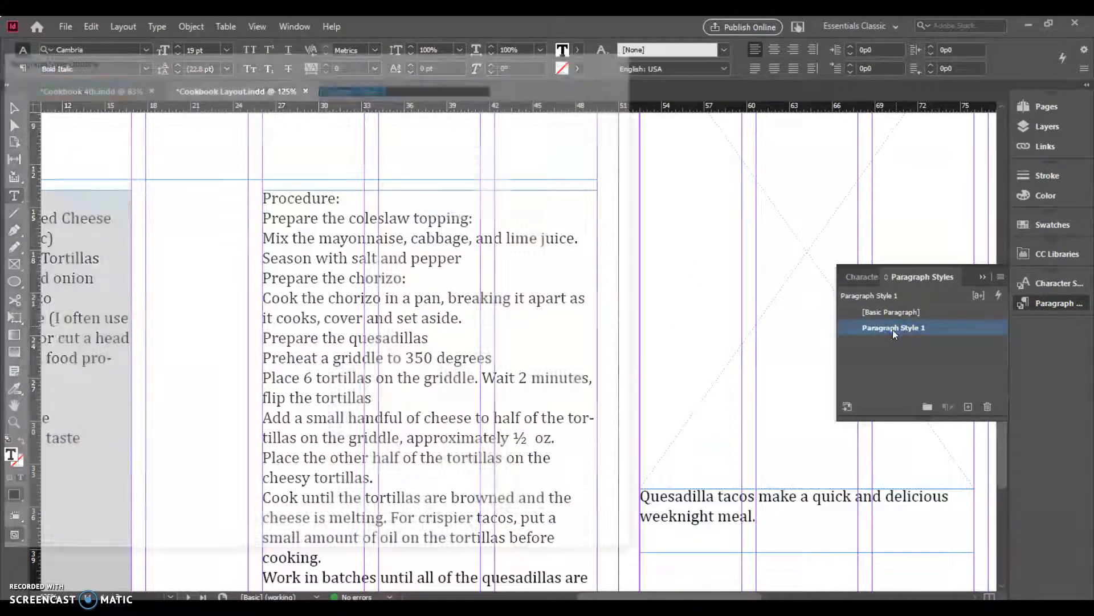
double_click(892, 330)
left_click_drag(417, 86, 241, 79)
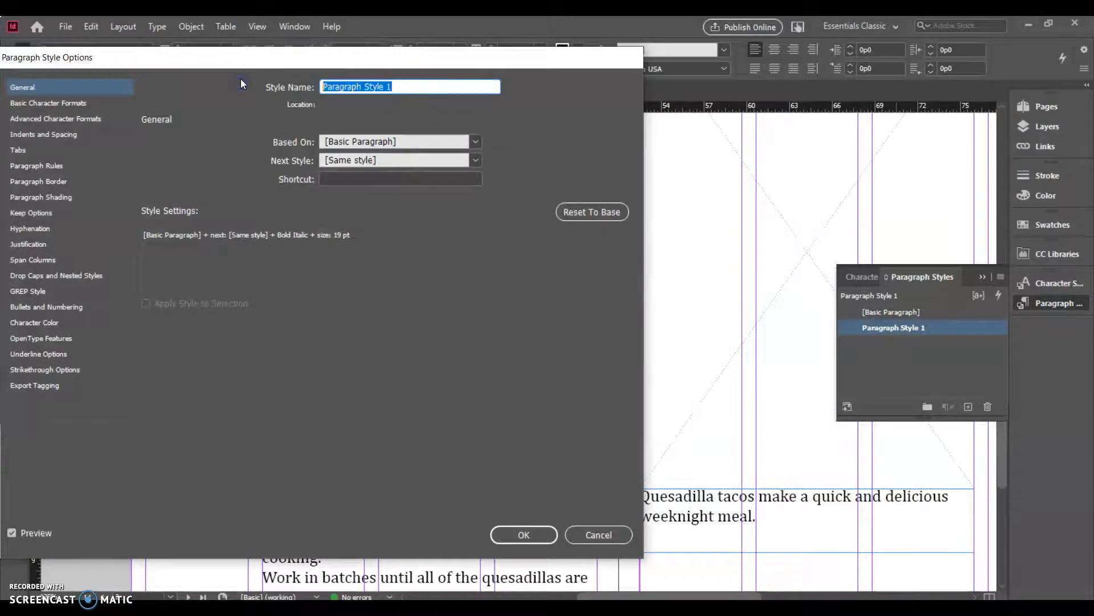
type("Subheading")
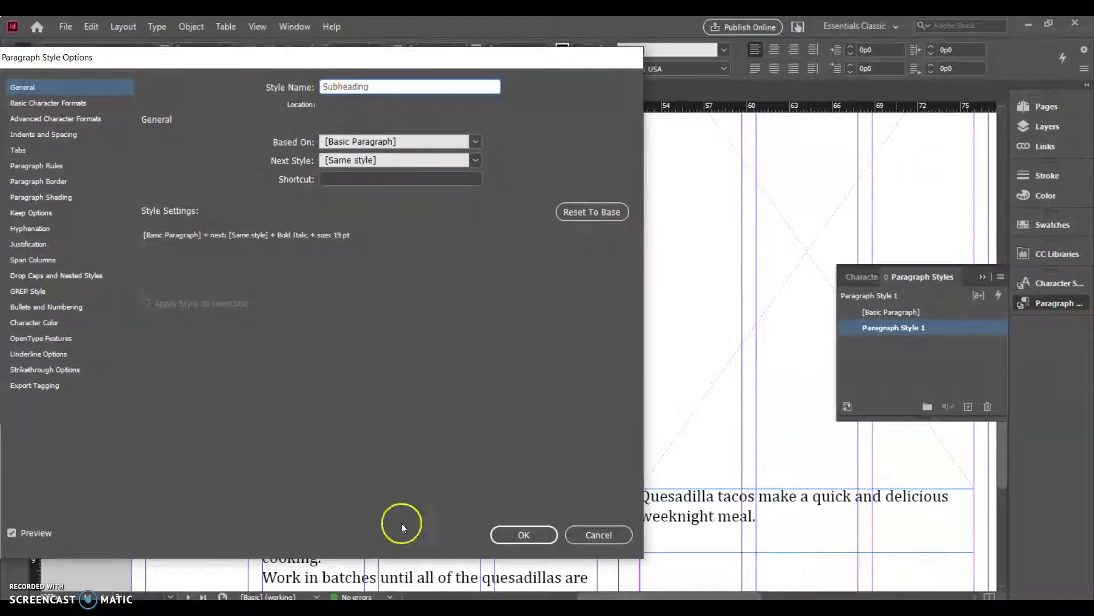
left_click(522, 534)
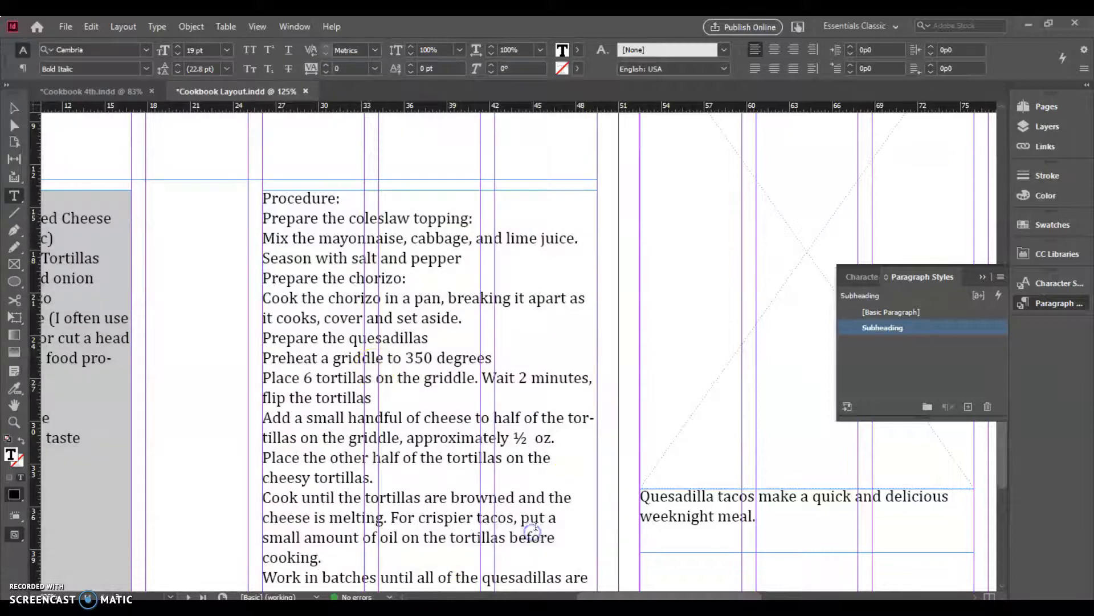
Step: Apply the Subheading style to the "Procedure:" line above the cooking instructions
left_click(298, 195)
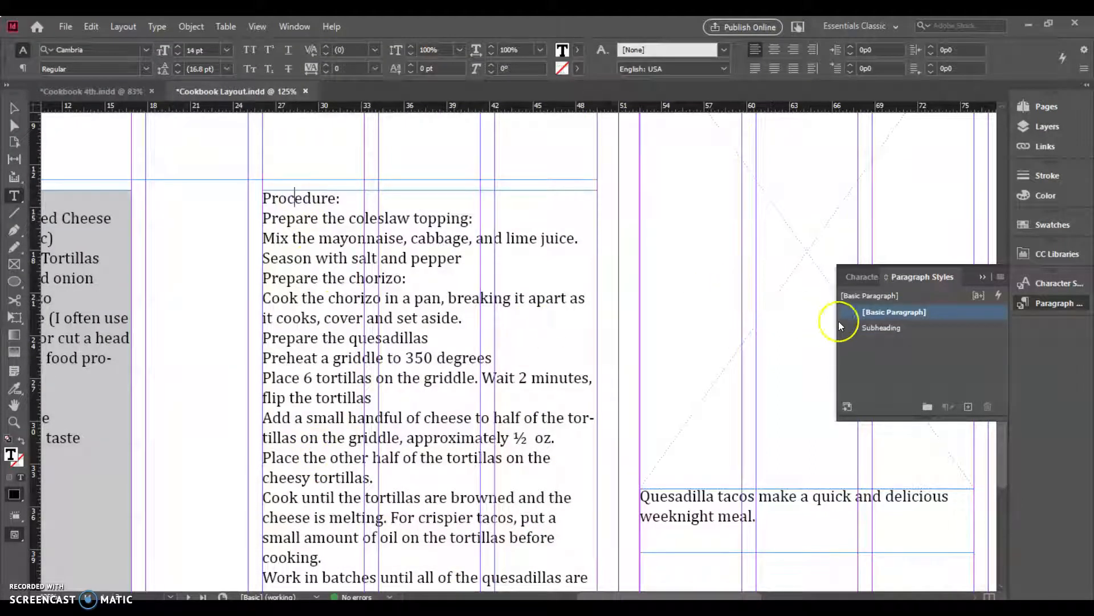
double_click(332, 200)
left_click(328, 200)
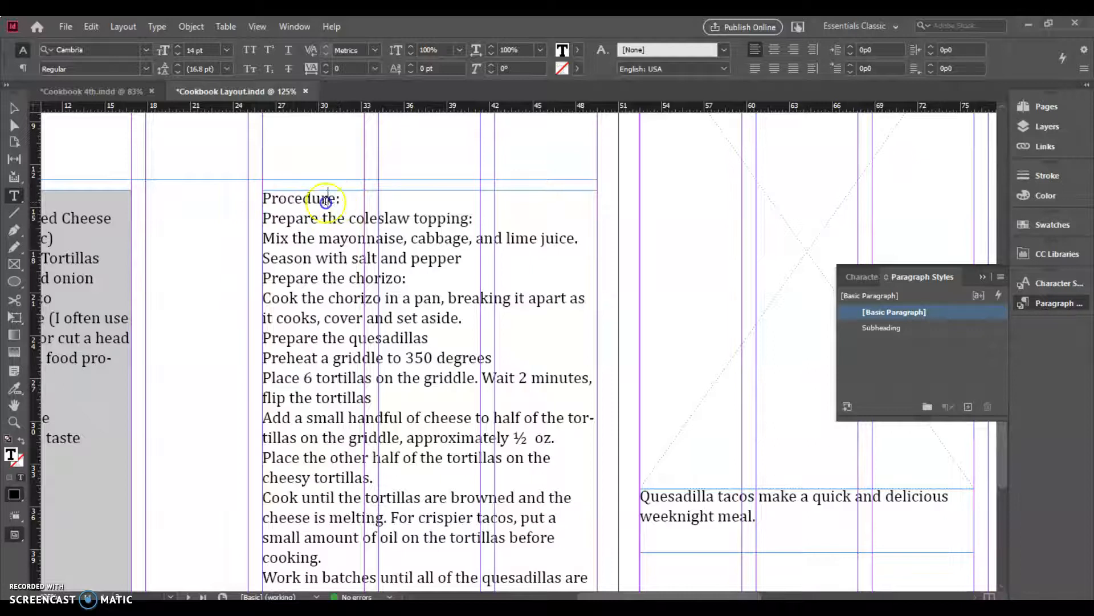
left_click(871, 328)
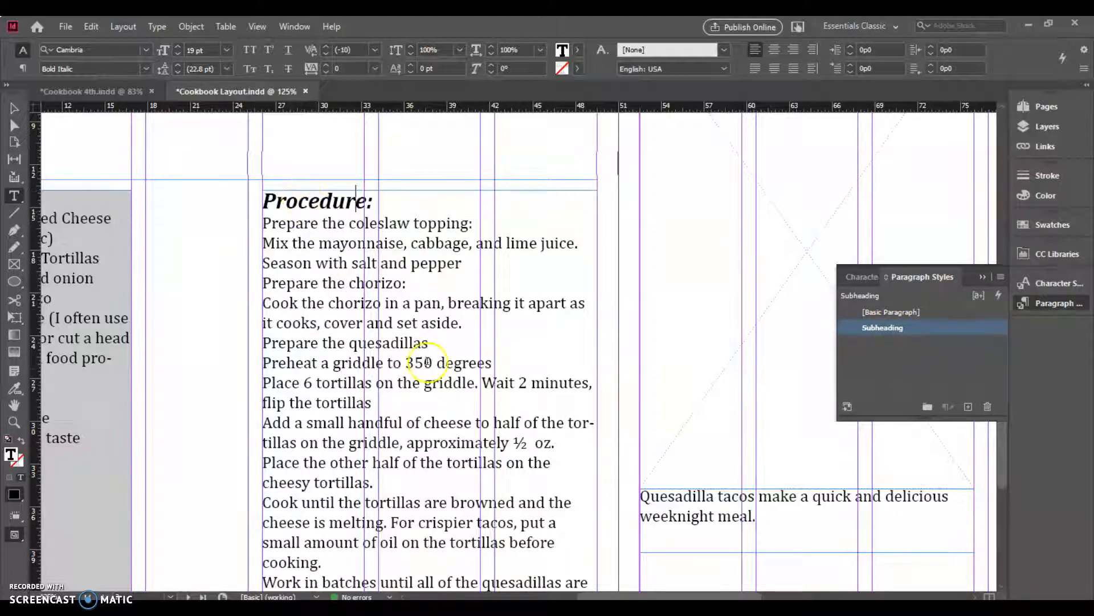
Step: Apply the Subheading style to the "Ingredients:" line above the ingredient list
scroll(696, 590, "left", 6)
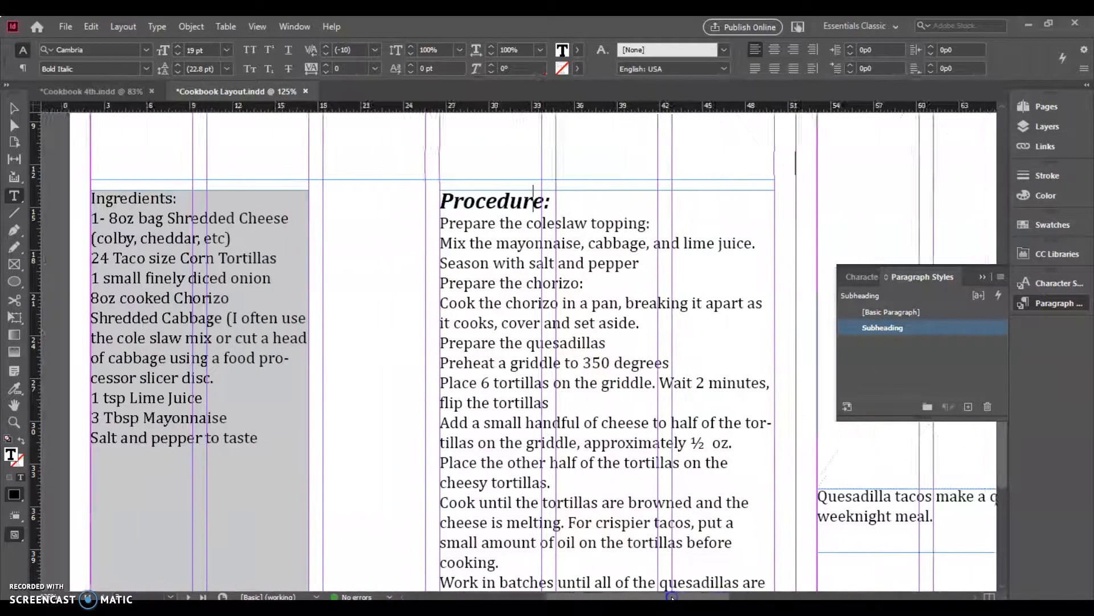
left_click(347, 199)
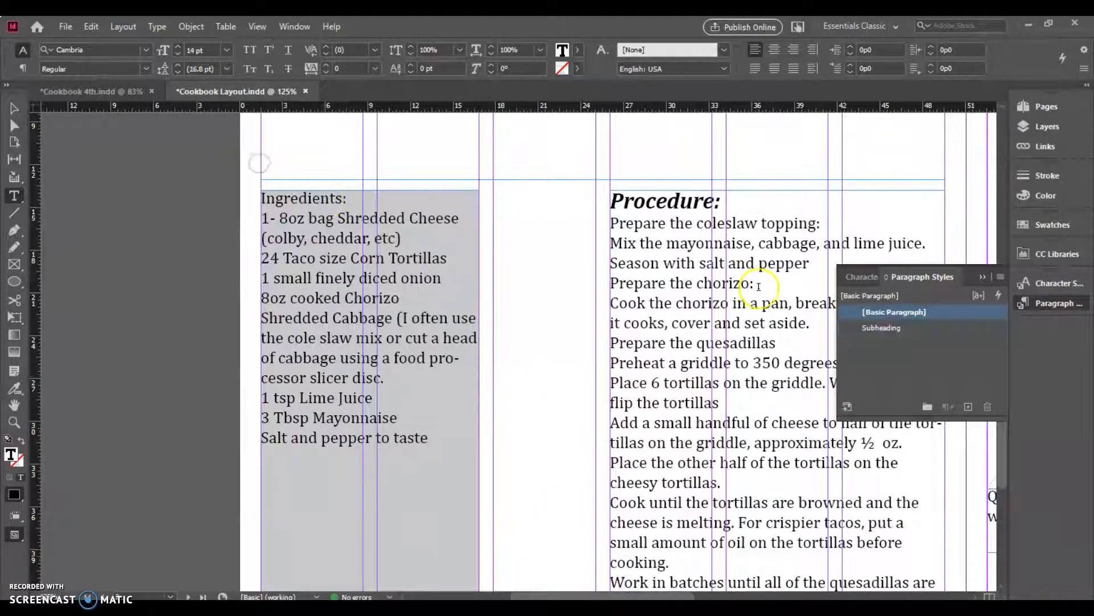
left_click(882, 327)
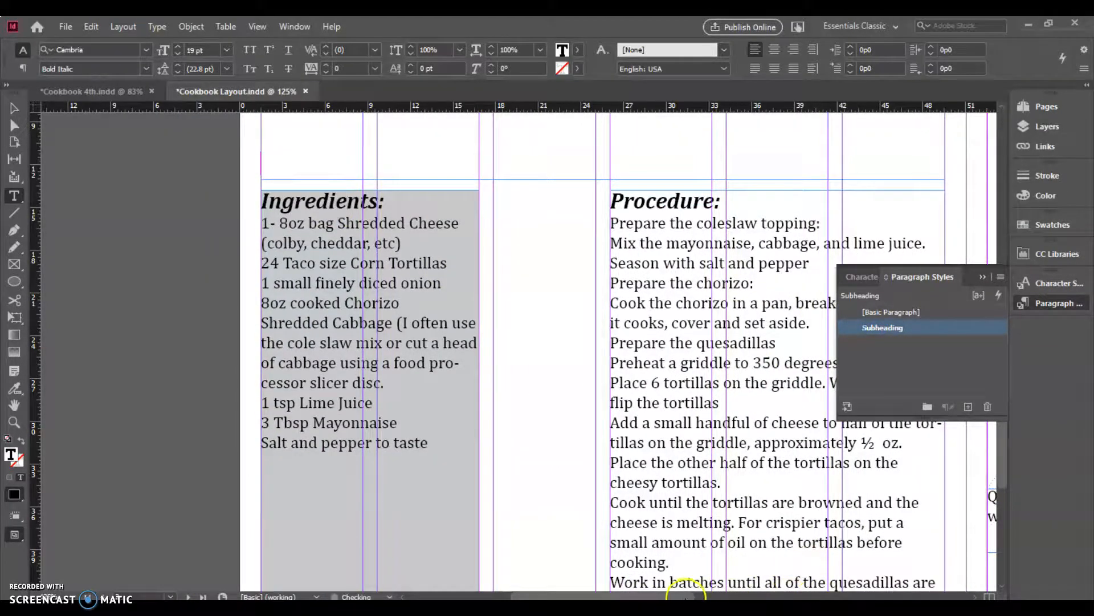
Step: Apply the Subheading style to the "Author's Notes" line on the facing page
scroll(687, 590, "right", 14)
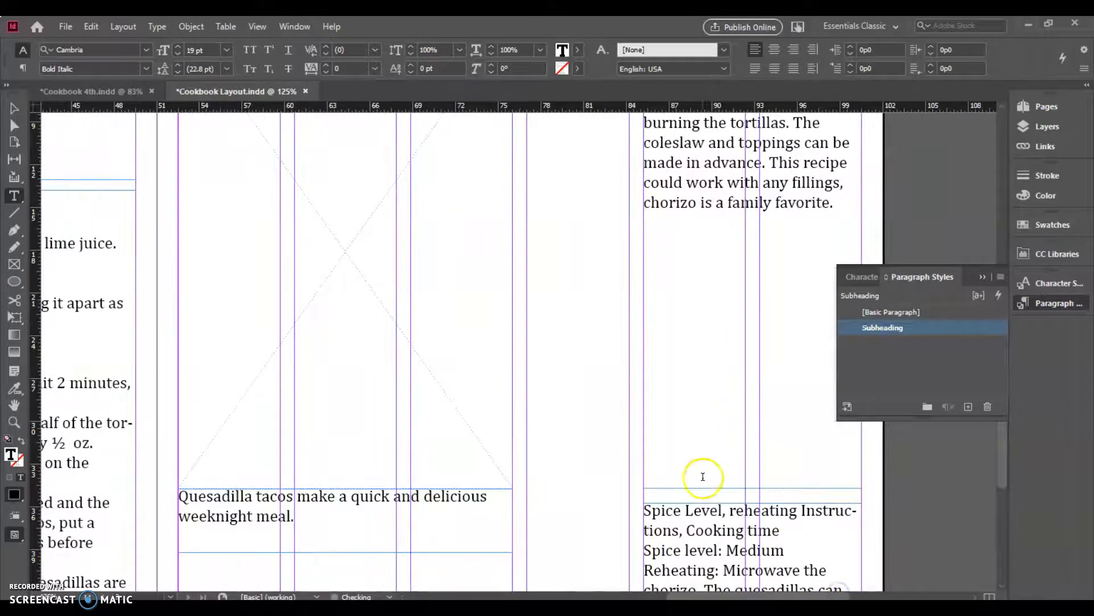
scroll(710, 410, "up", 3)
left_click(689, 181)
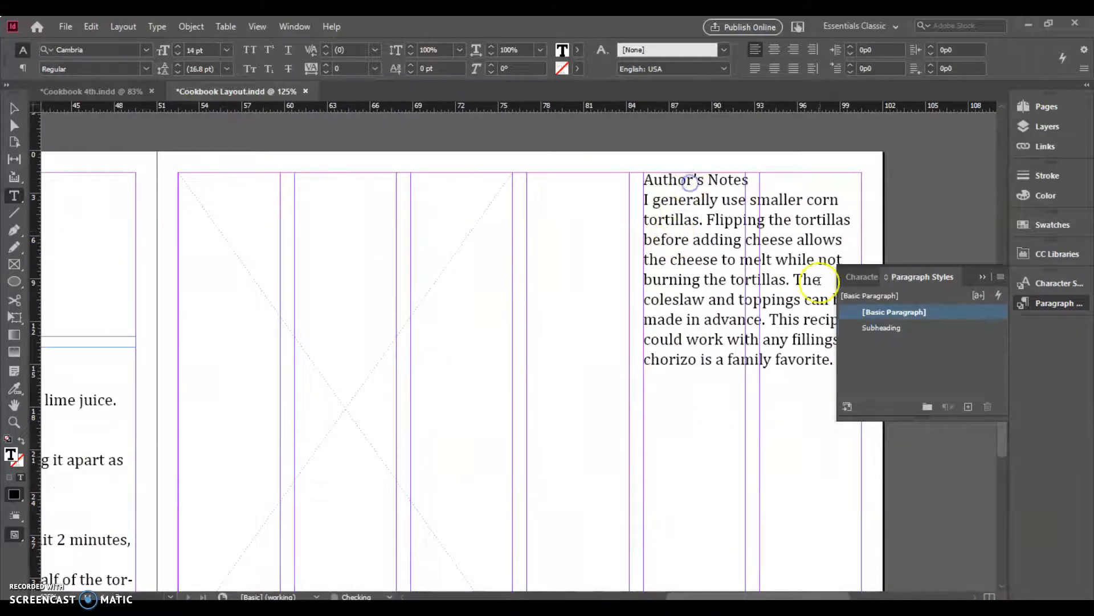
left_click(874, 326)
Step: Select the recipe title "Quesadilla Tacos" on the first page of the spread
scroll(736, 457, "down", 5)
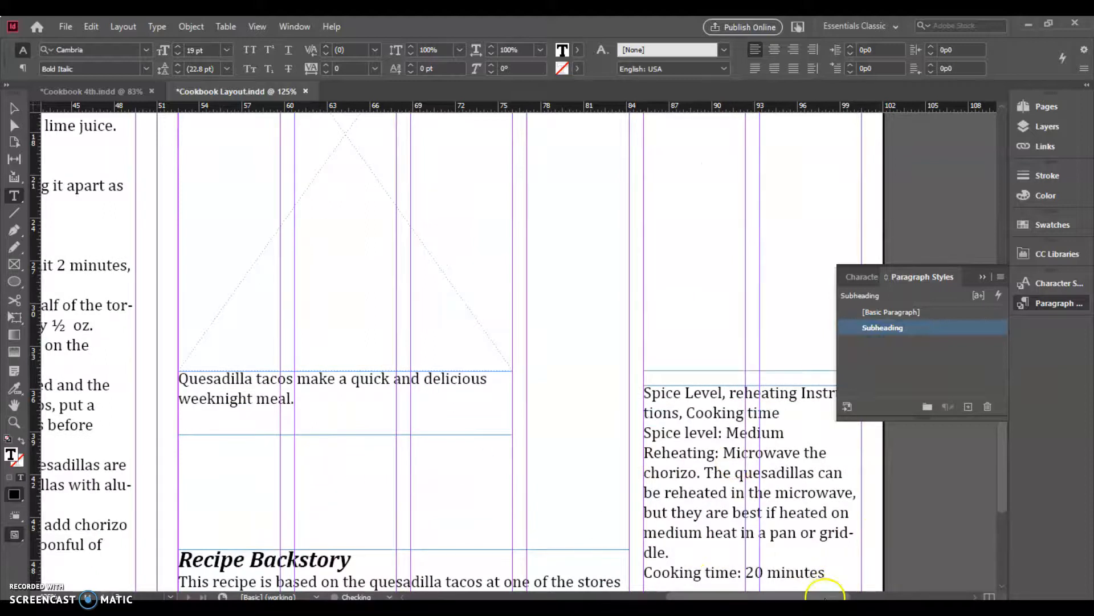
left_click_drag(827, 596, 678, 584)
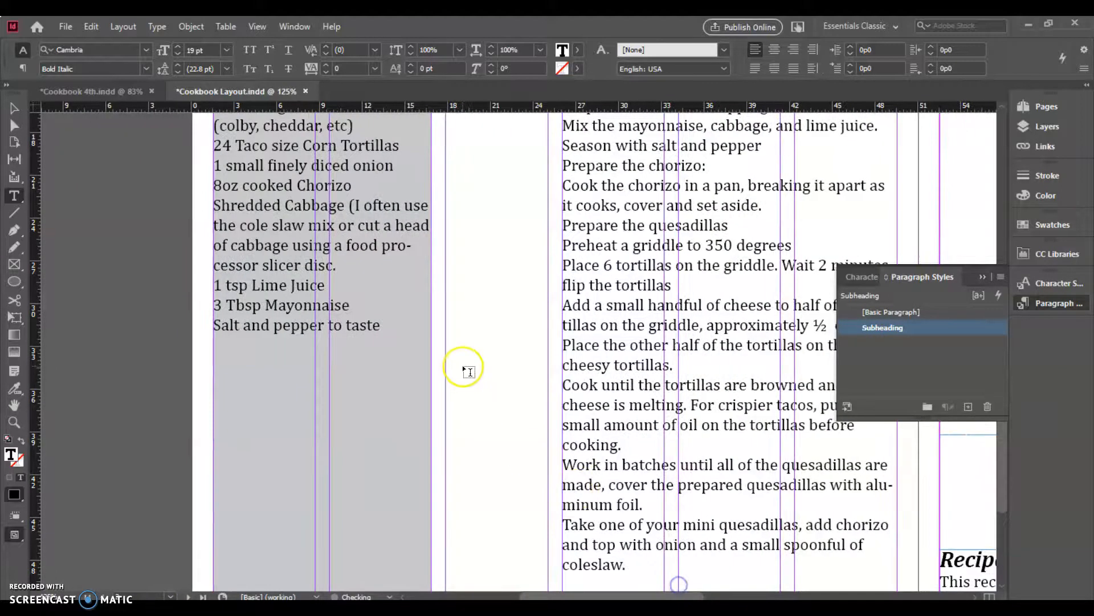
scroll(460, 358, "up", 3)
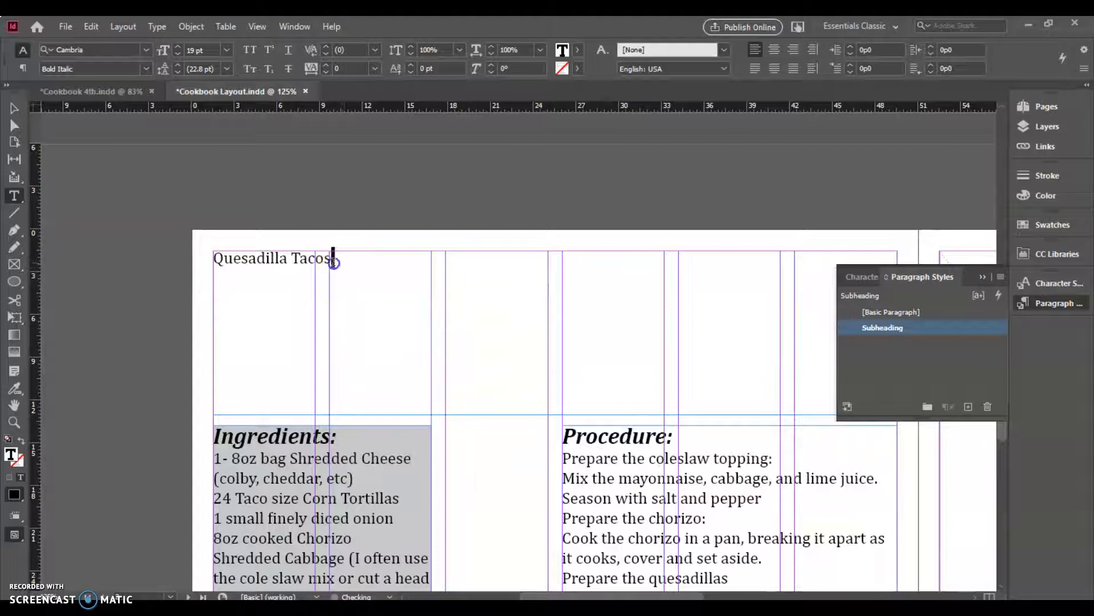
left_click_drag(334, 258, 189, 259)
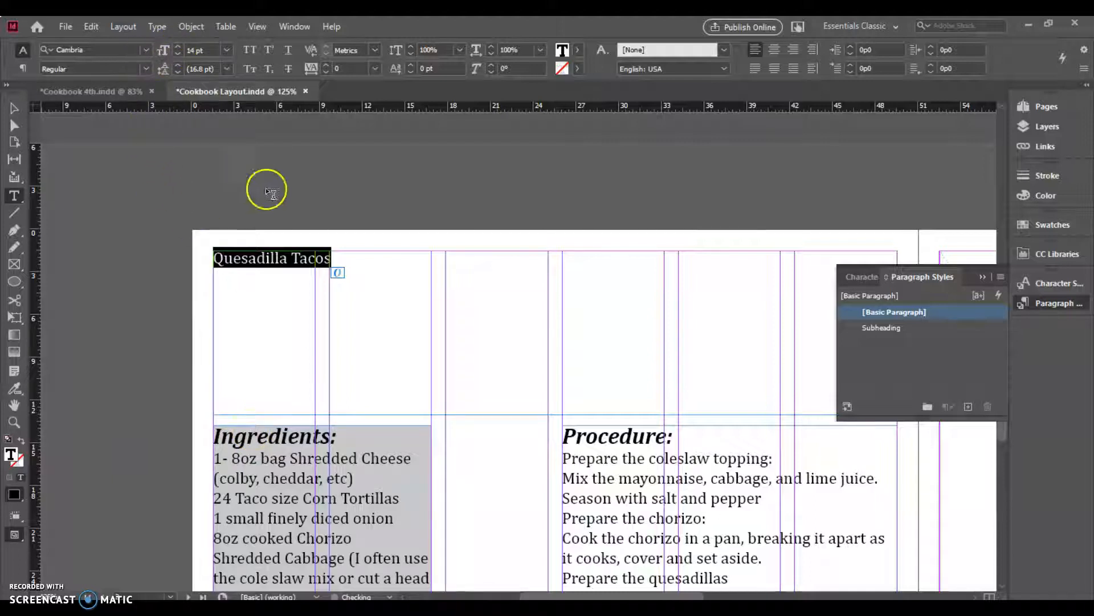
Step: Increase the font size of the "Quesadilla Tacos" title stepwise to 29 pt
left_click(177, 48)
left_click(177, 47)
left_click(178, 47)
left_click(177, 47)
left_click(178, 48)
left_click(177, 48)
left_click(177, 48)
left_click(177, 47)
left_click(177, 47)
left_click(177, 47)
left_click(178, 48)
left_click(177, 47)
left_click(177, 47)
left_click(177, 48)
left_click(178, 47)
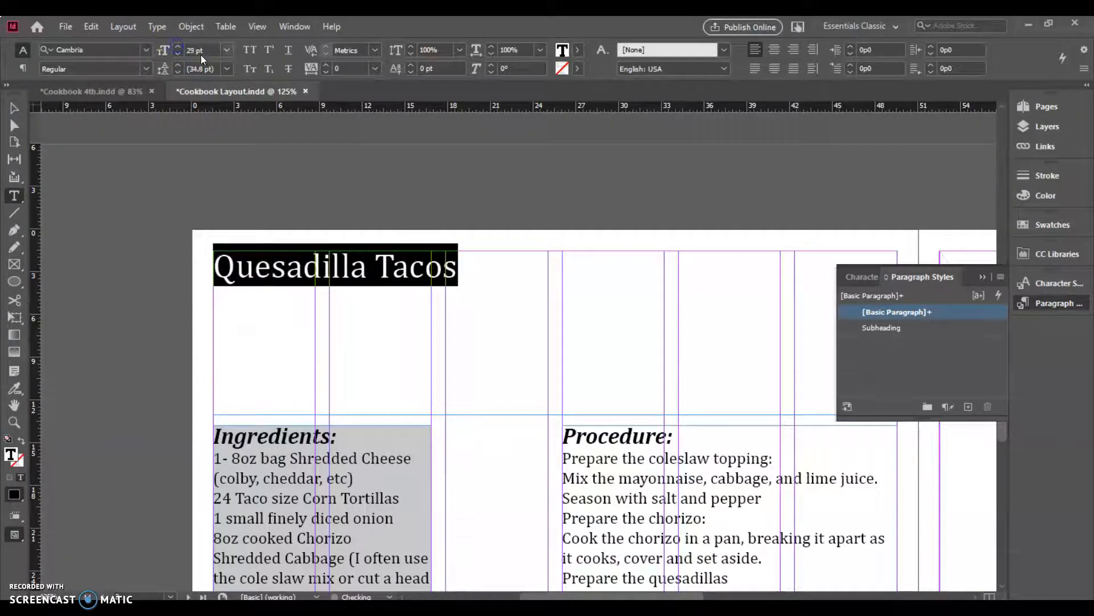
Step: Set the font size of the "Quesadilla Tacos" title to 72 pt
left_click_drag(209, 54, 161, 51)
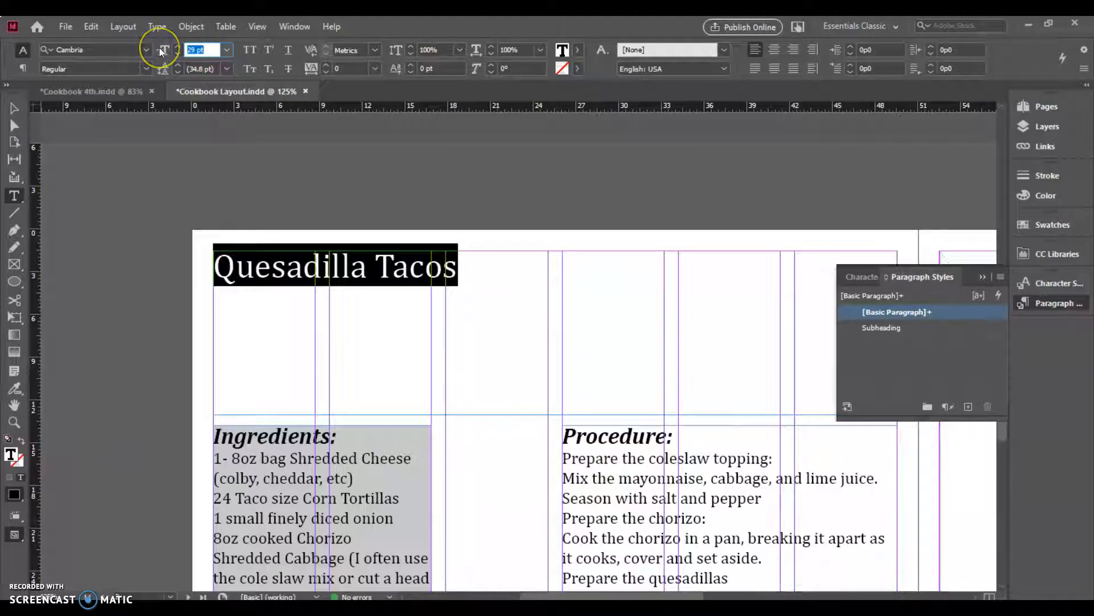
type("72")
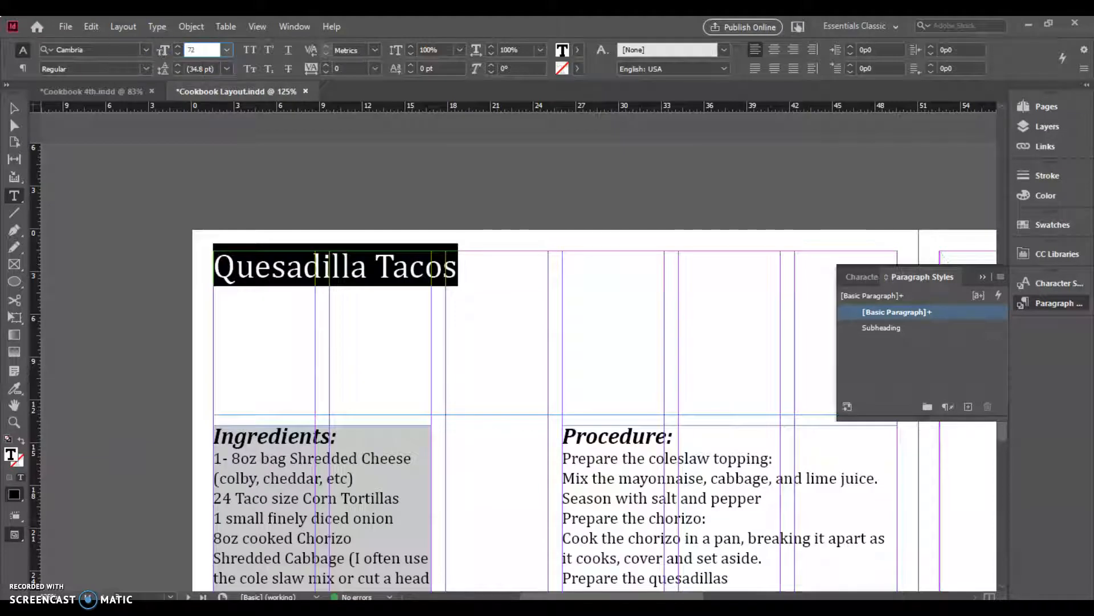
key("Return")
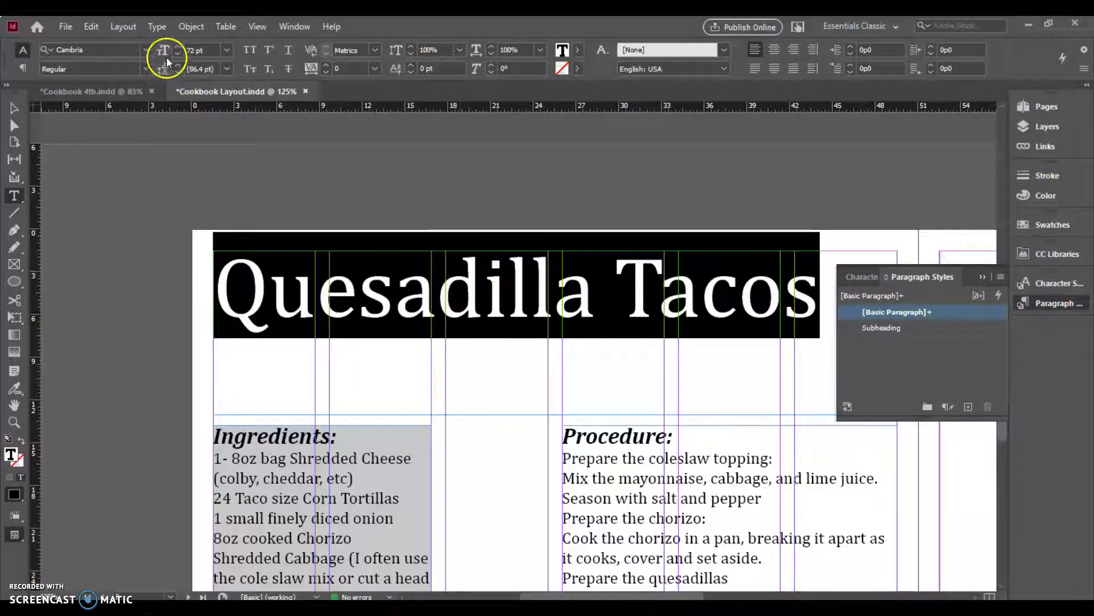
Step: Filter the title's font choices to Script fonts and try the regular and light weight filters
left_click(143, 50)
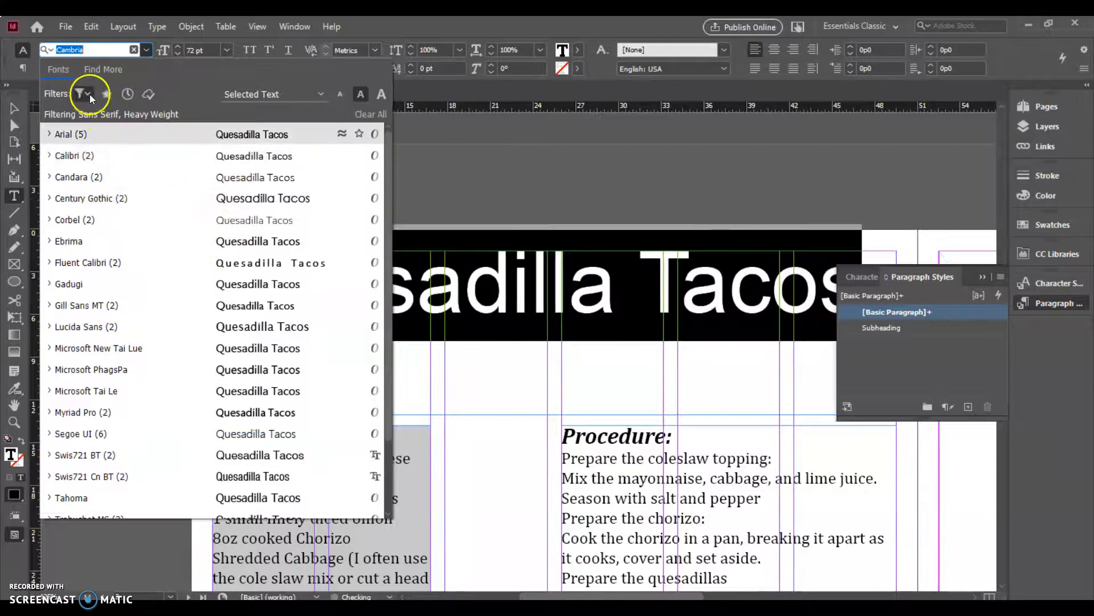
left_click(89, 94)
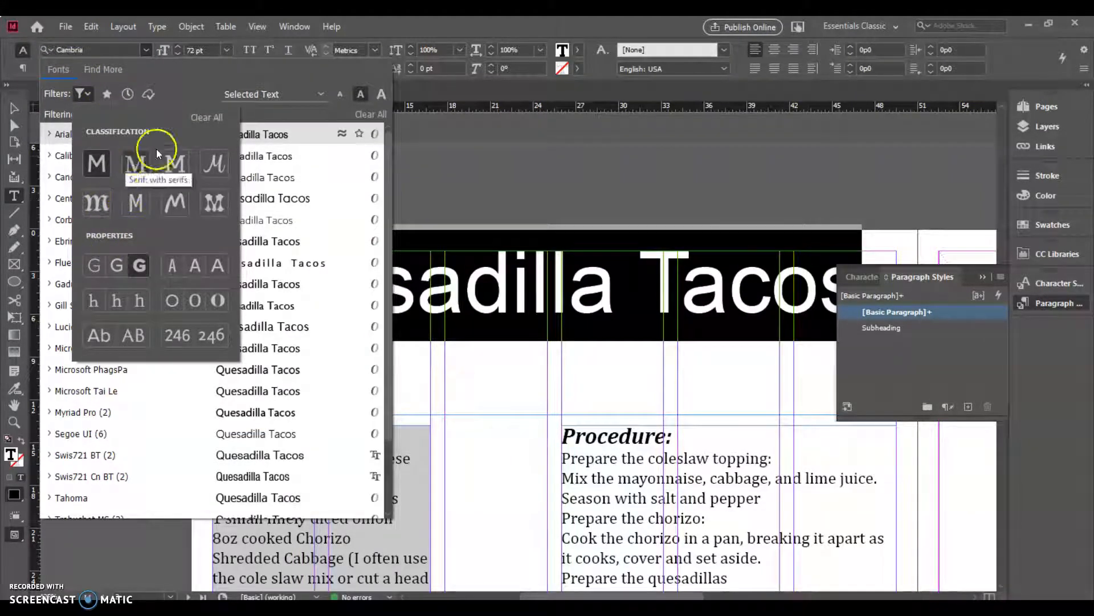
left_click(214, 164)
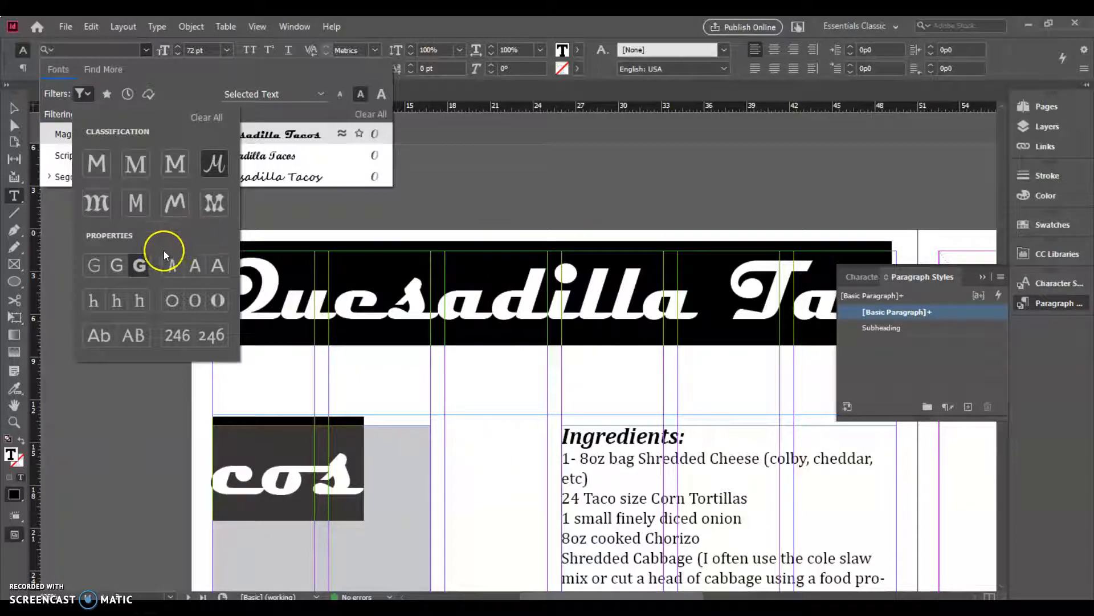
left_click(117, 265)
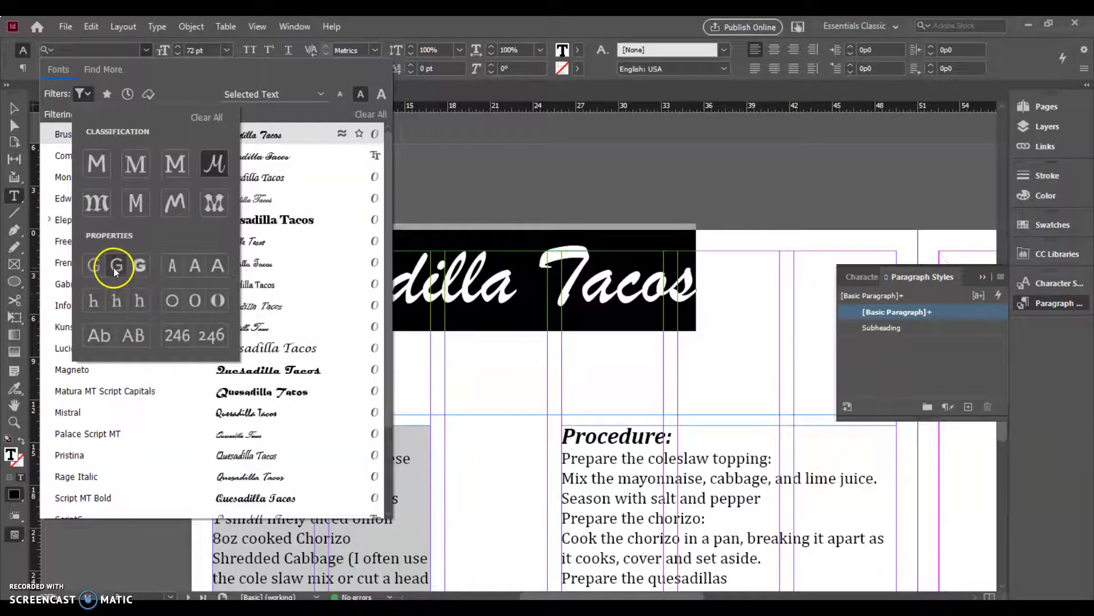
left_click(94, 266)
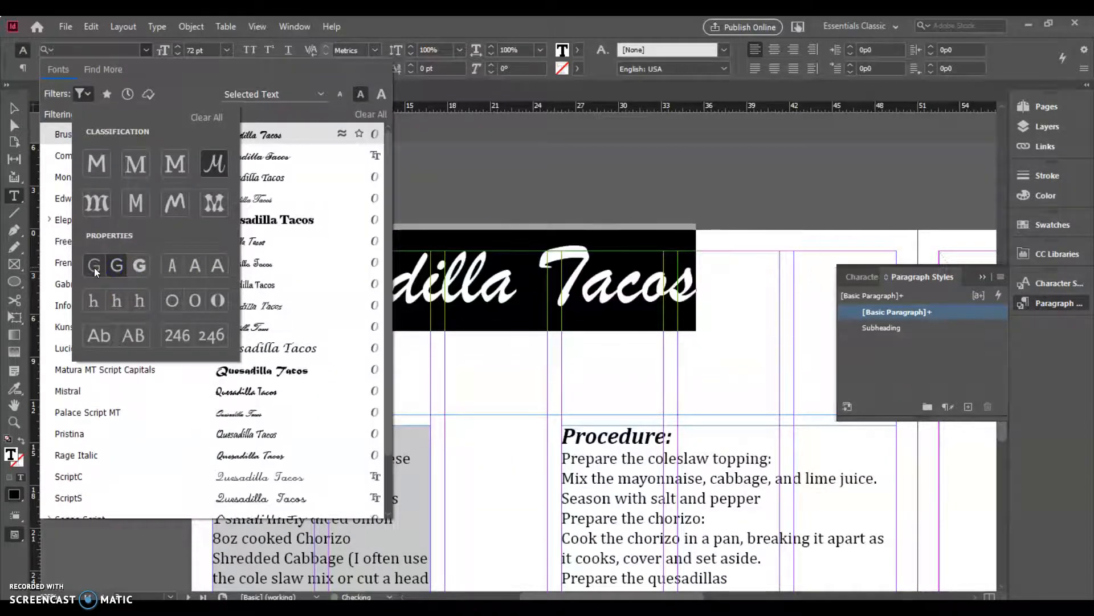
left_click(95, 268)
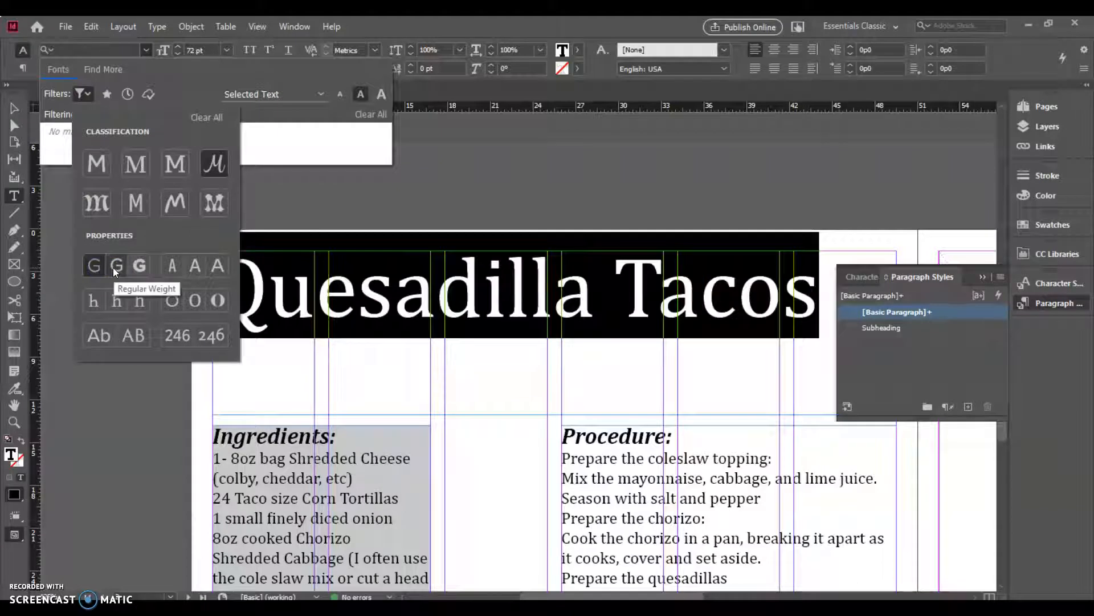
left_click(114, 266)
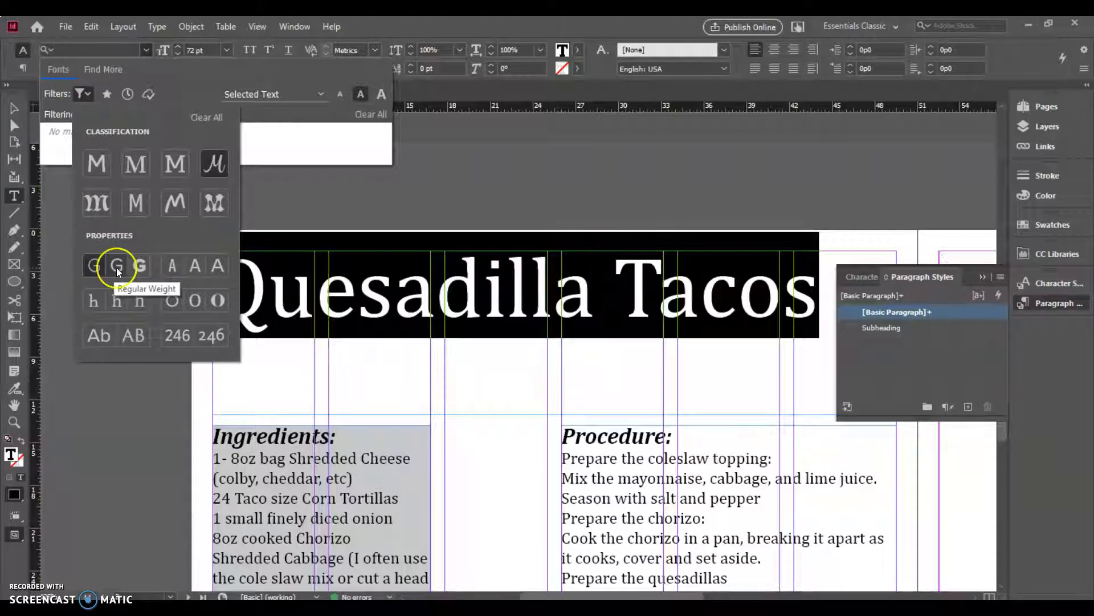
Step: Narrow the Script fonts to Regular Weight and Extended Width, and apply Edwardian Script ITC to the "Quesadilla Tacos" title
left_click(182, 266)
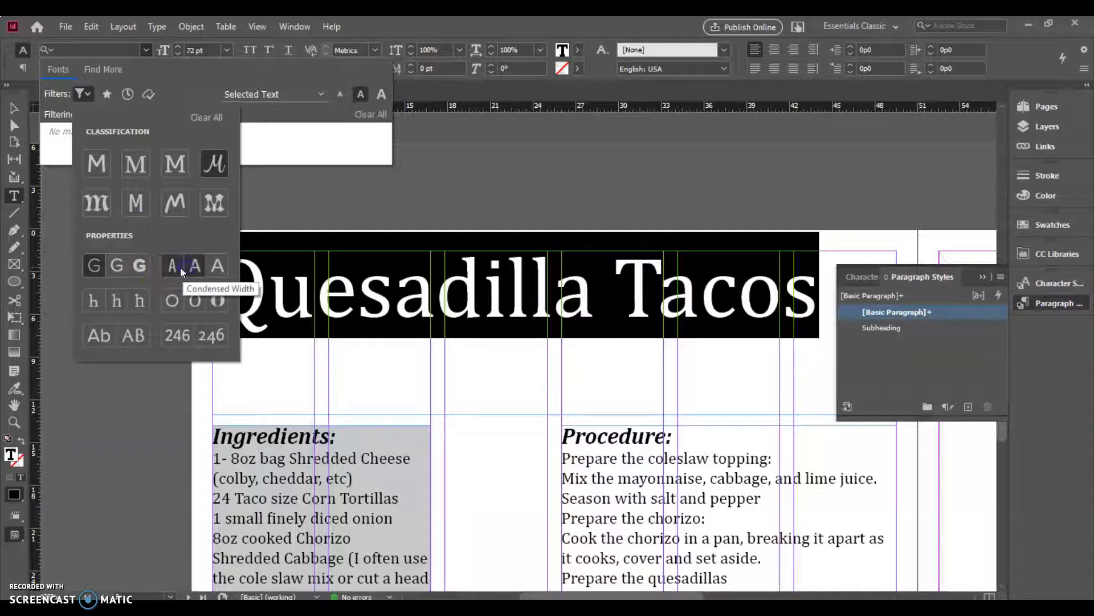
left_click(217, 267)
left_click(118, 266)
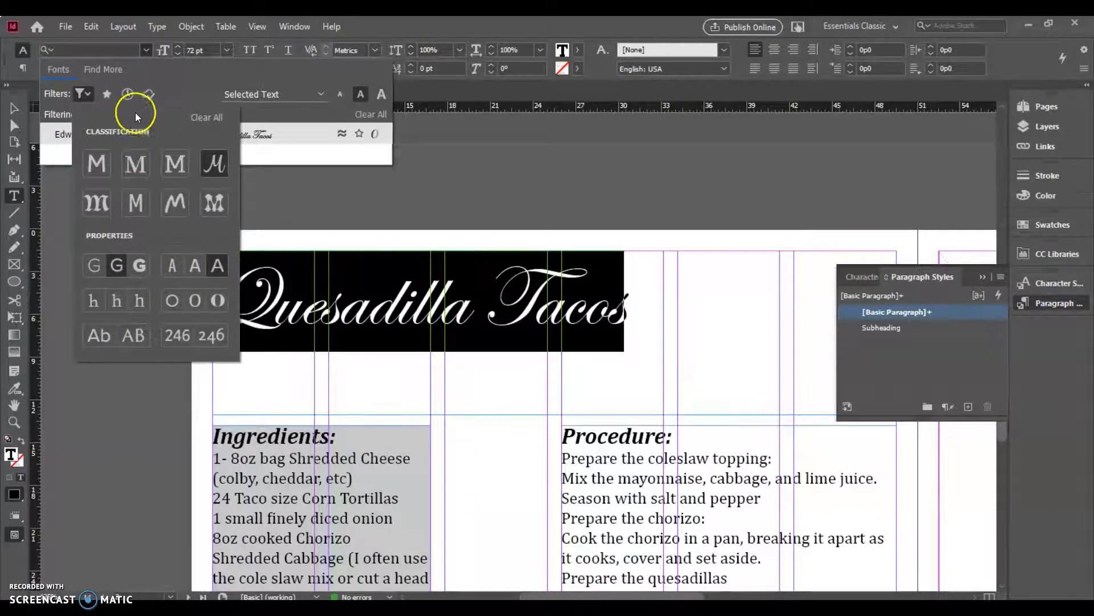
left_click(87, 97)
left_click(103, 136)
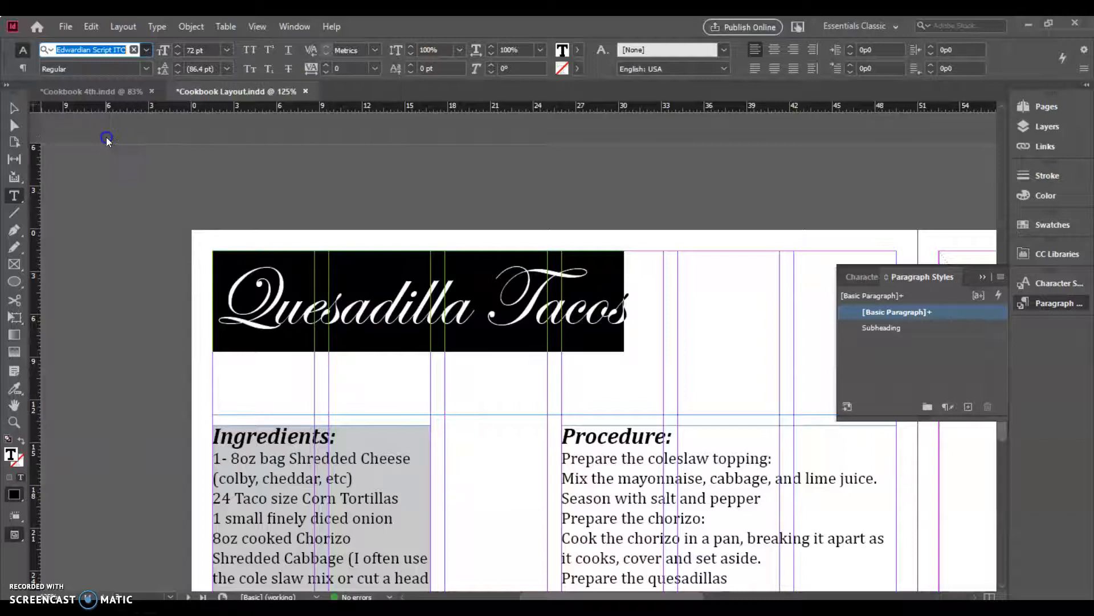
Step: Remove the Extended Width filter from the Script fonts and apply Mistral to the "Quesadilla Tacos" title
left_click(147, 49)
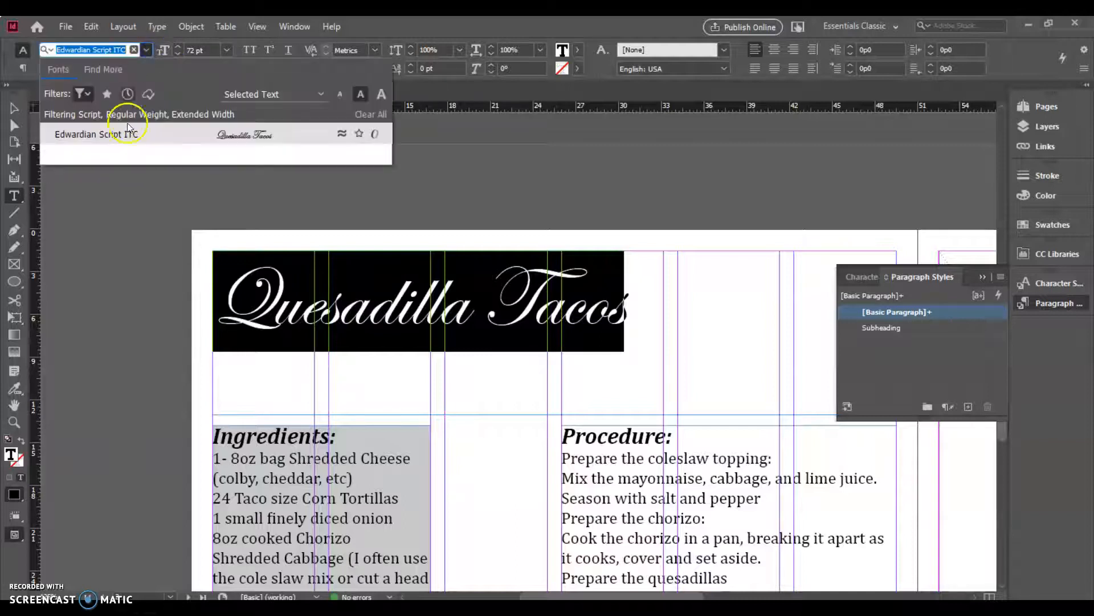
left_click(90, 93)
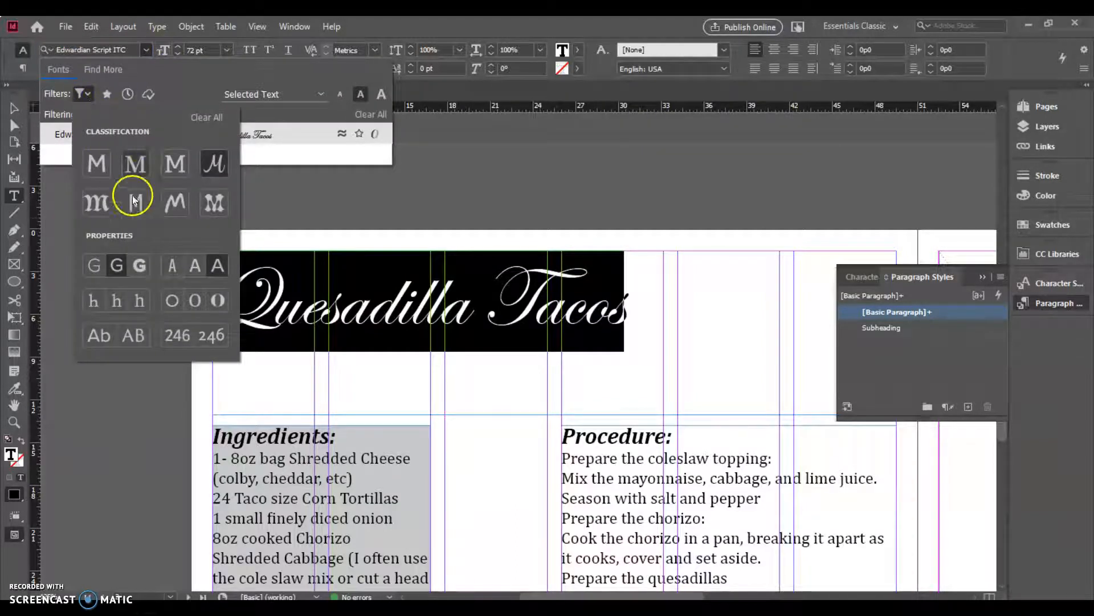
left_click(217, 269)
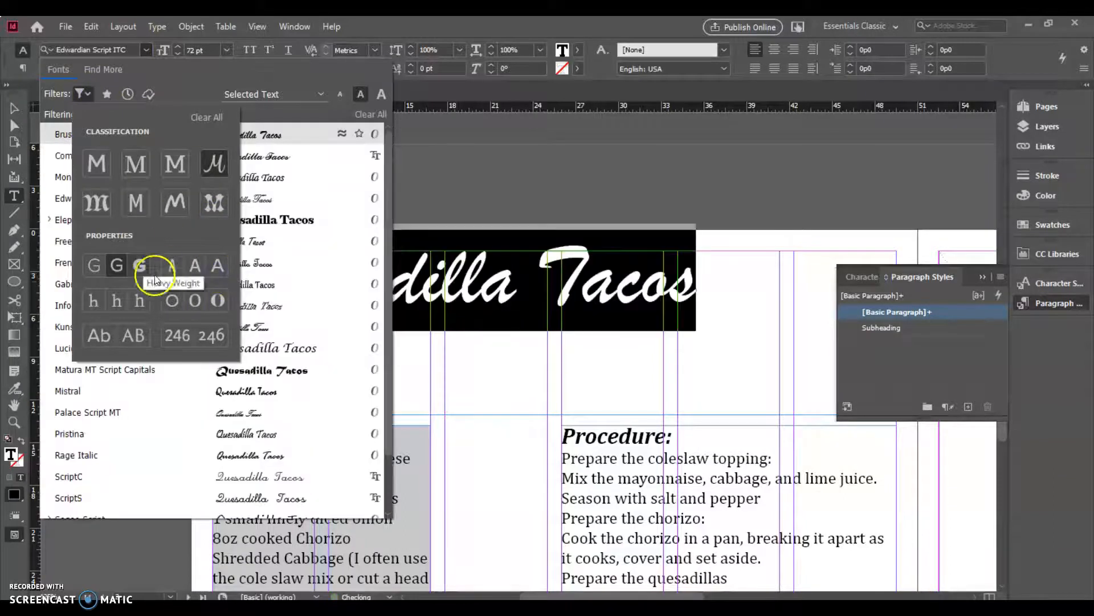
left_click(292, 389)
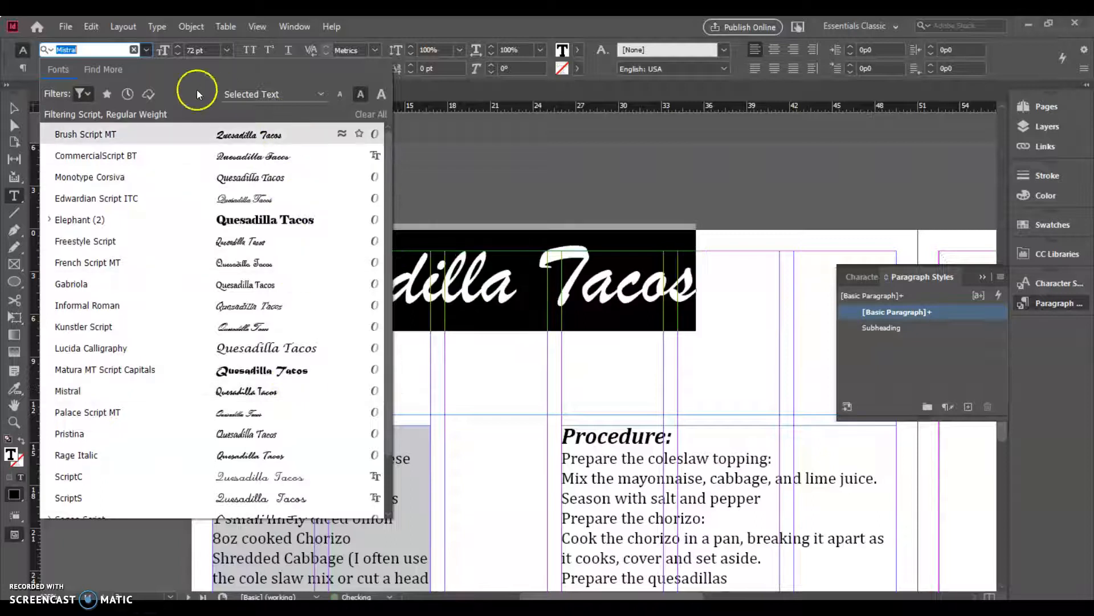
left_click(259, 389)
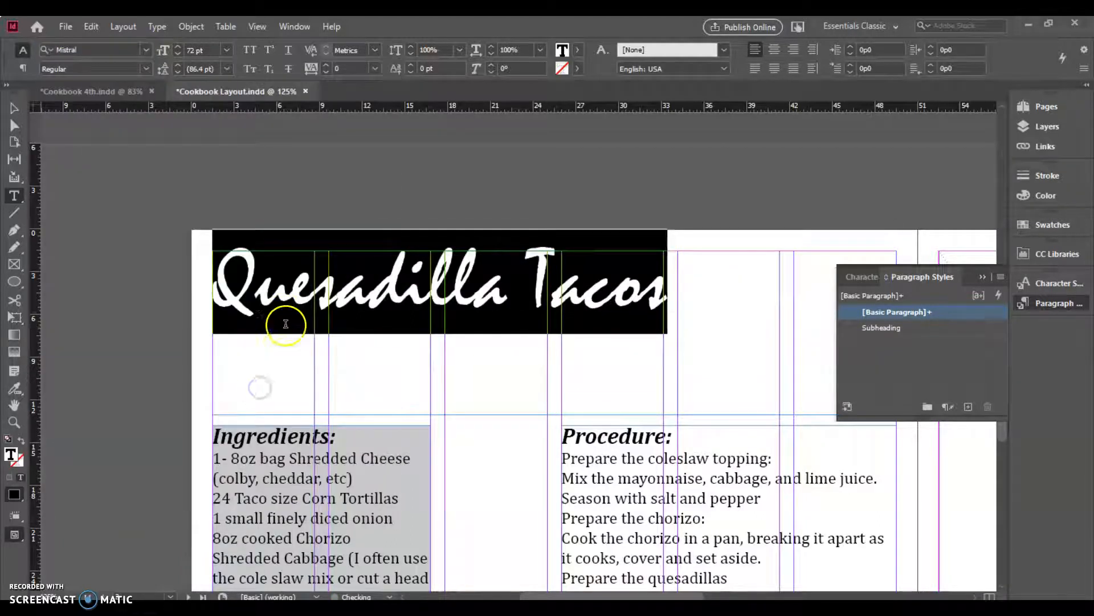
left_click_drag(250, 428, 339, 473)
scroll(354, 489, "down", 5)
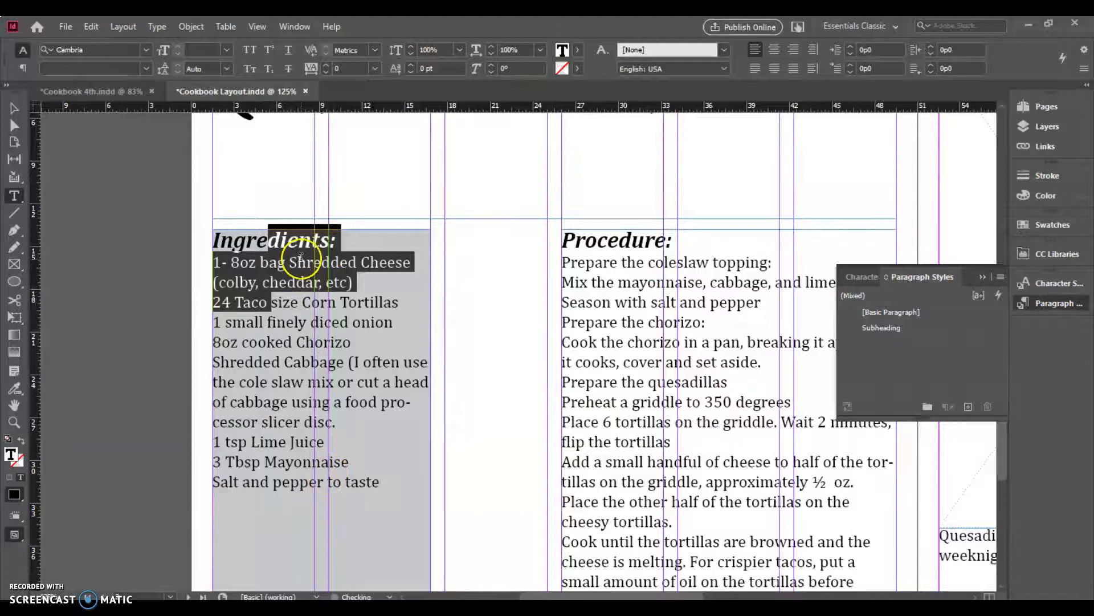
scroll(299, 253, "up", 4)
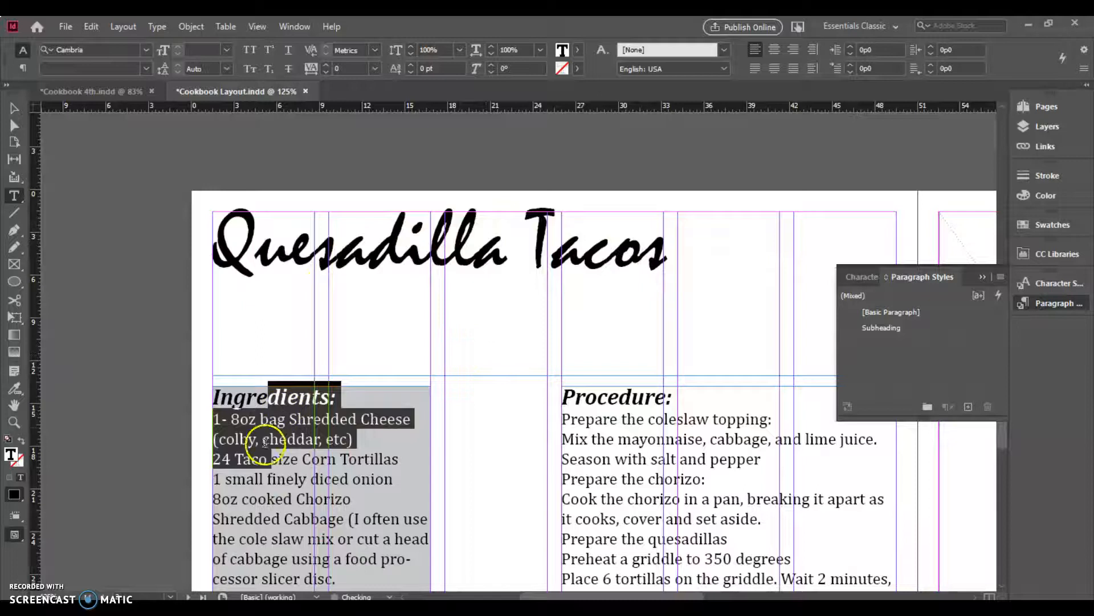
scroll(291, 476, "down", 1)
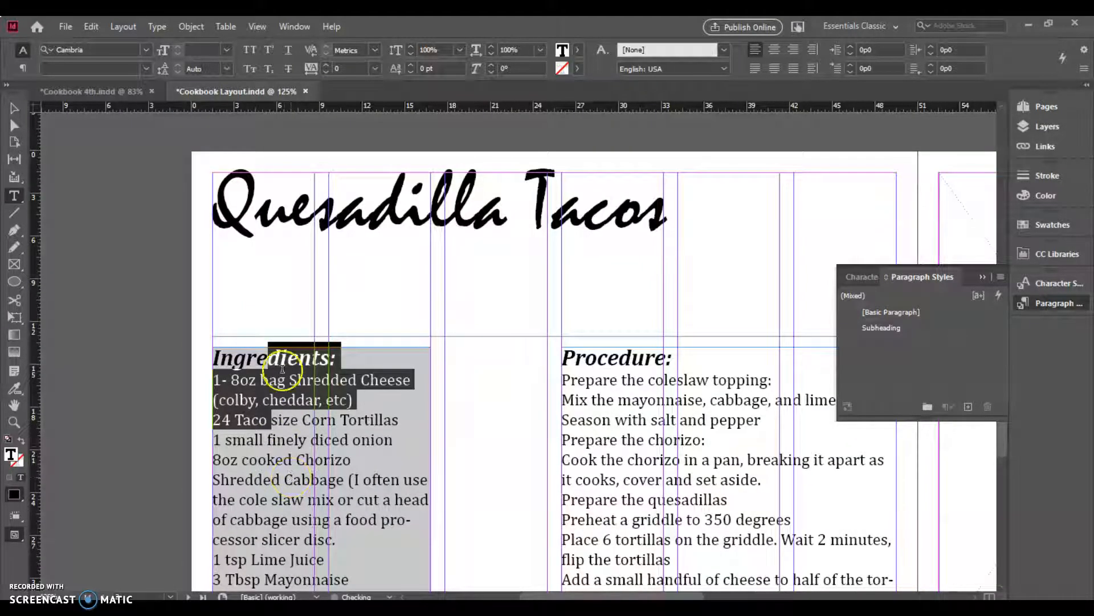
left_click(151, 303)
Step: Create a new paragraph style from the "Quesadilla Tacos" title's formatting and apply it to the title
left_click(364, 224)
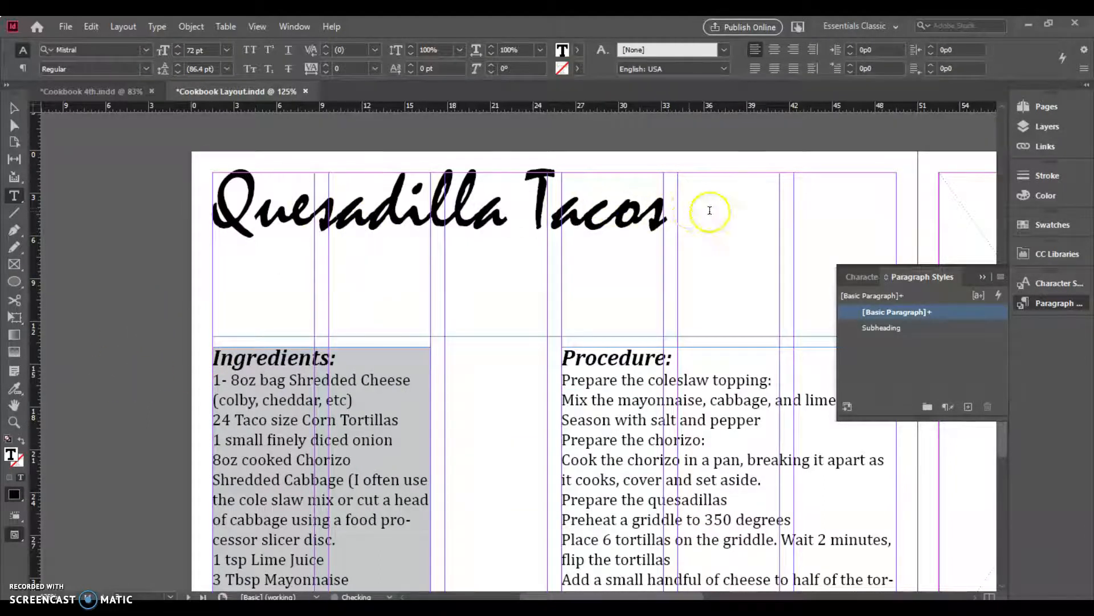
left_click_drag(668, 212, 216, 216)
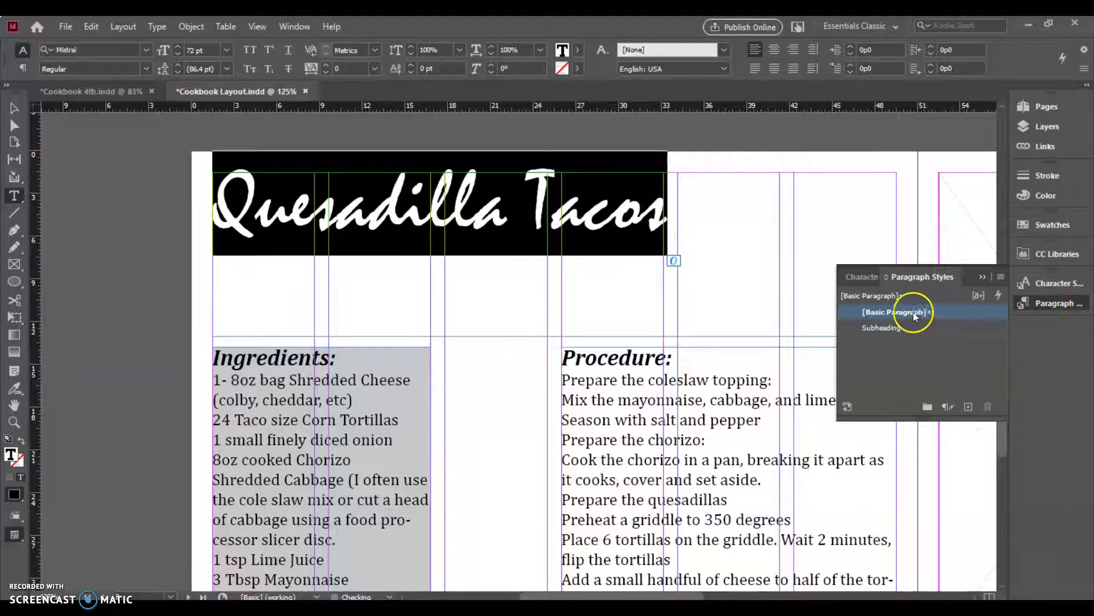
left_click(967, 407)
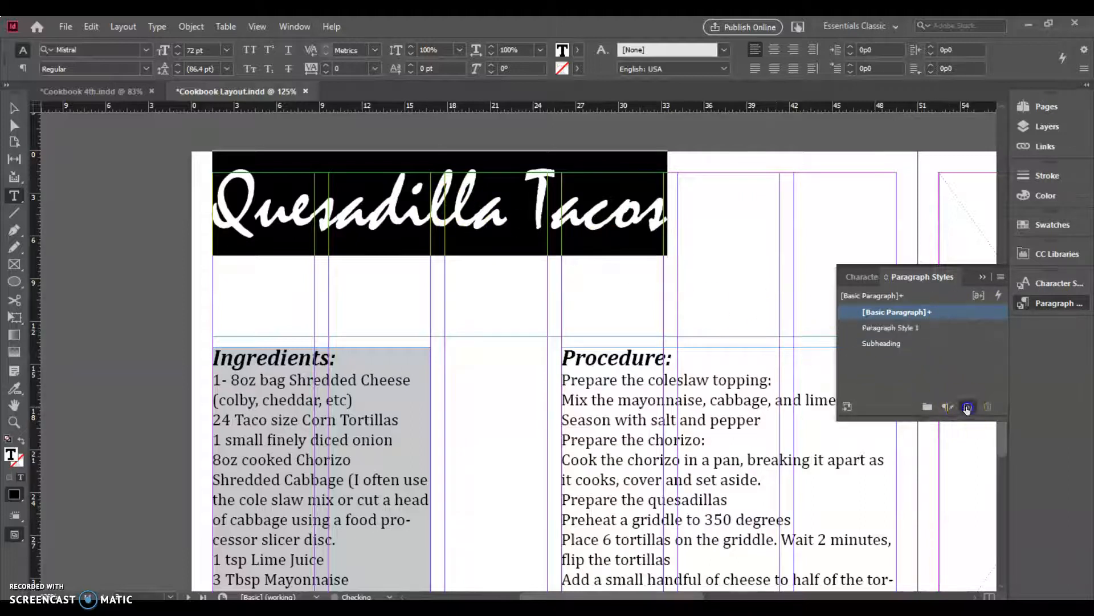
left_click(900, 382)
left_click(888, 328)
left_click(590, 223)
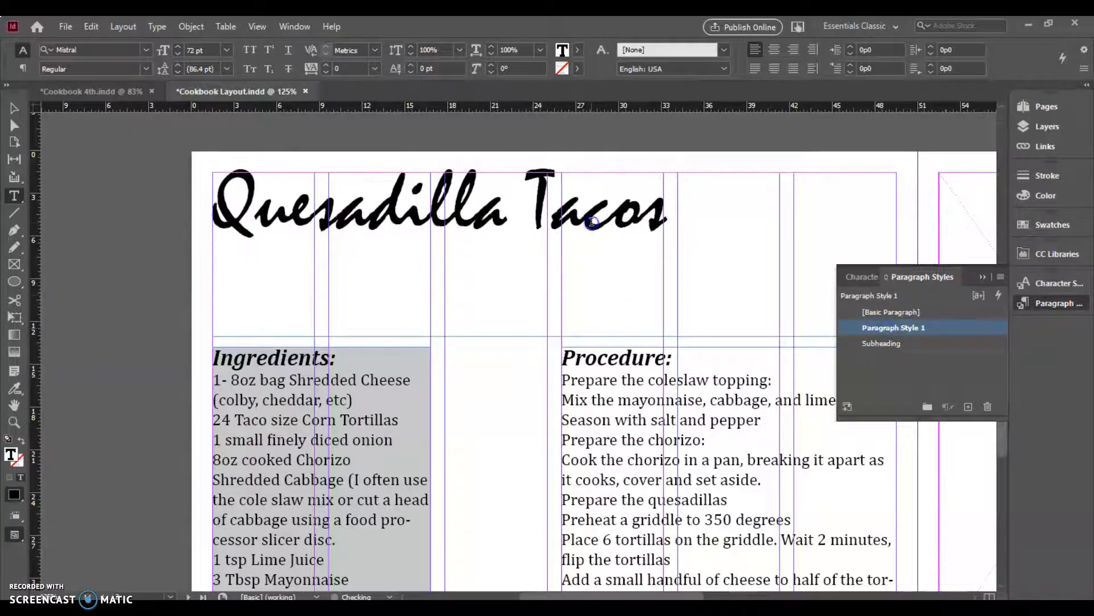
Step: Rename the title's new paragraph style to Title
left_click(924, 328)
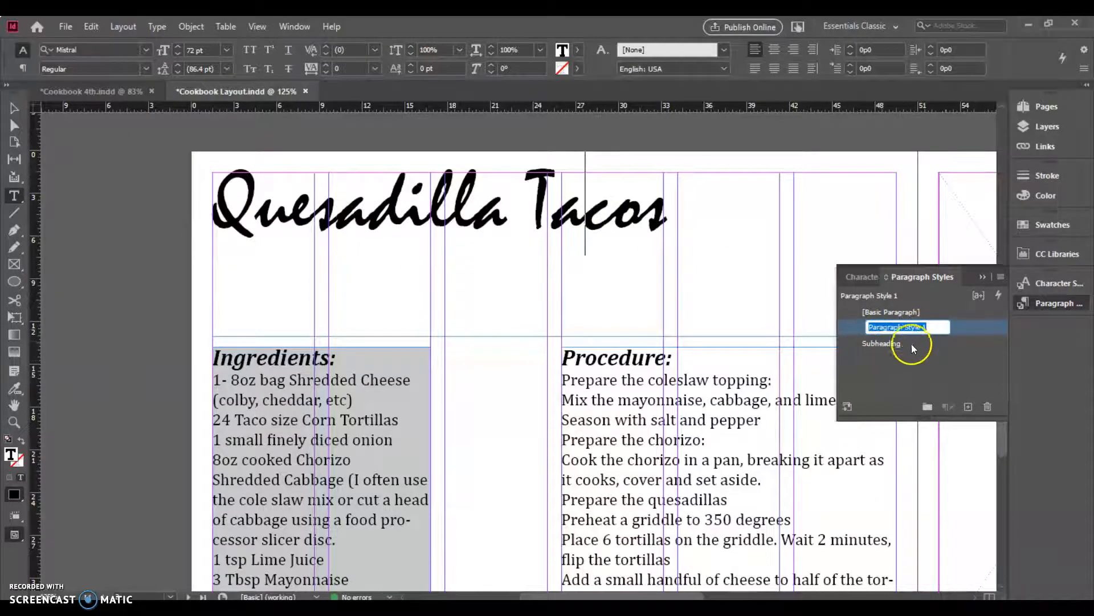
left_click(961, 330)
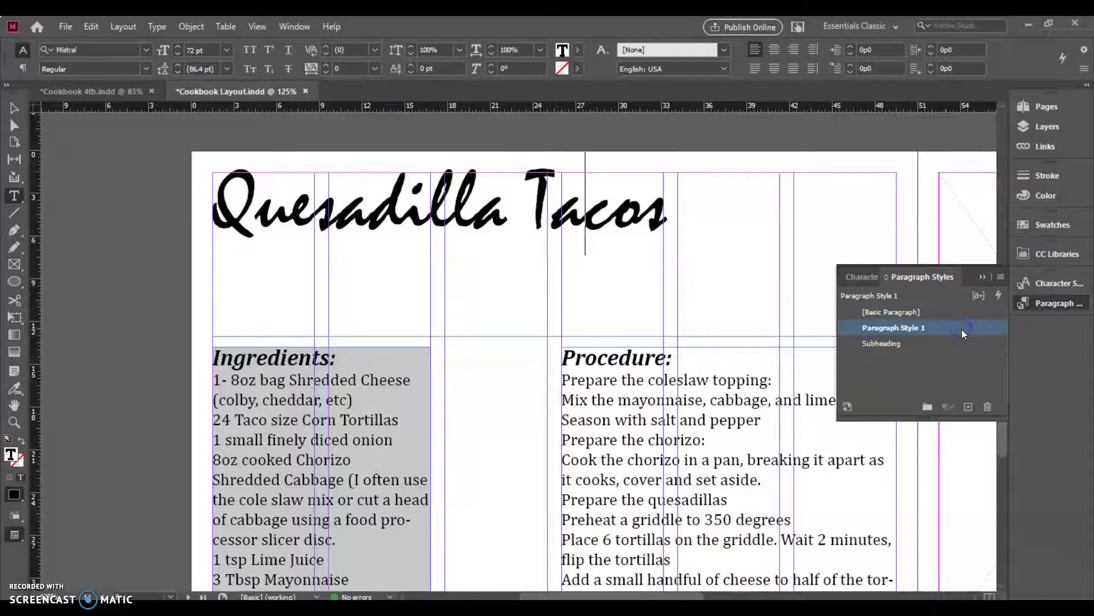
double_click(962, 329)
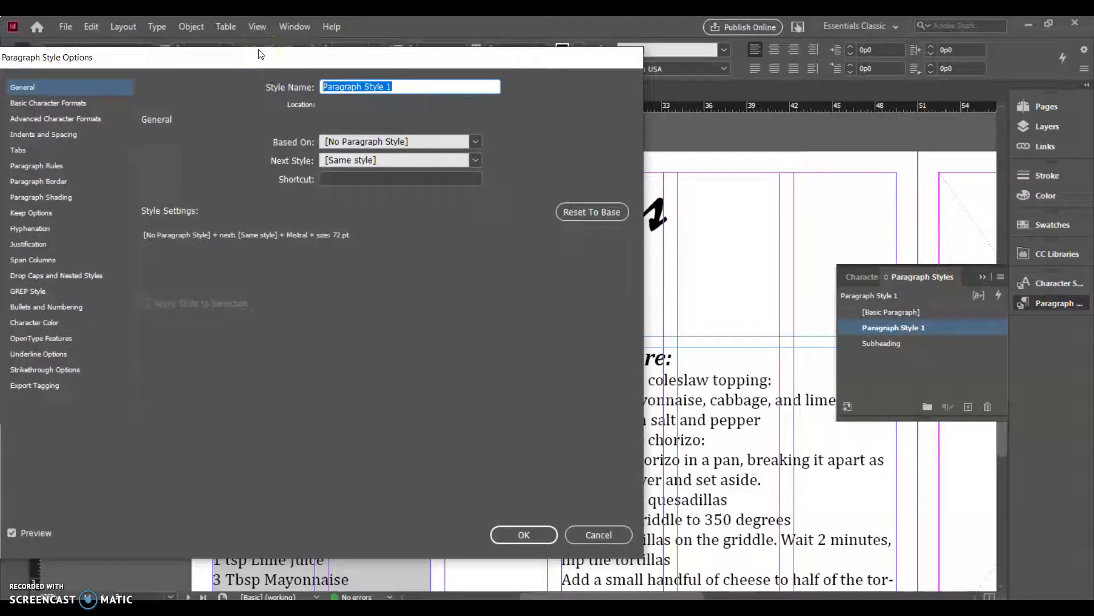
type("Title")
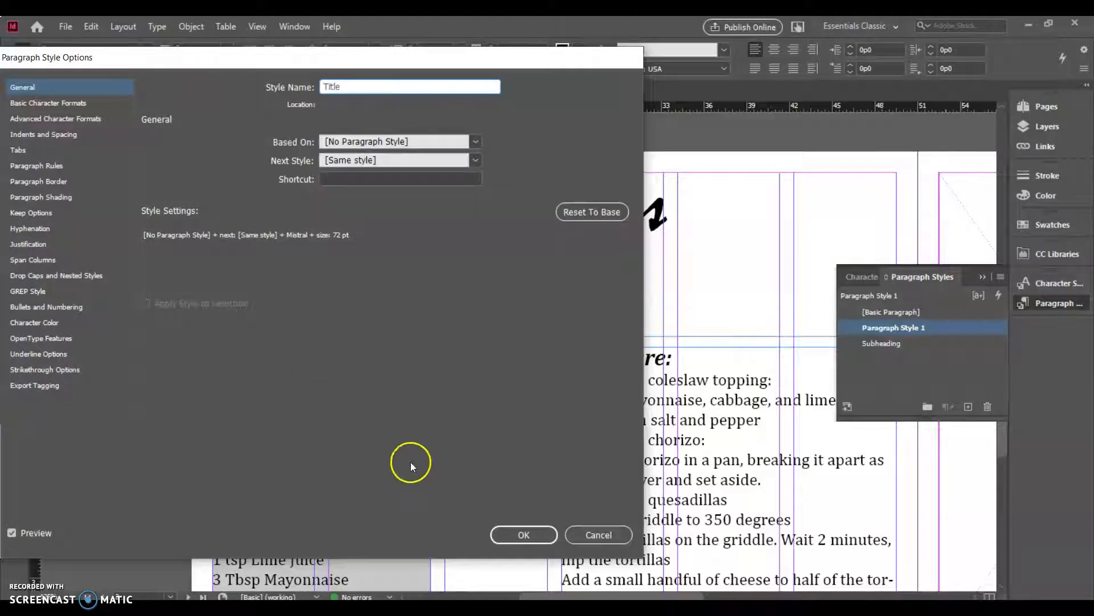
left_click(523, 534)
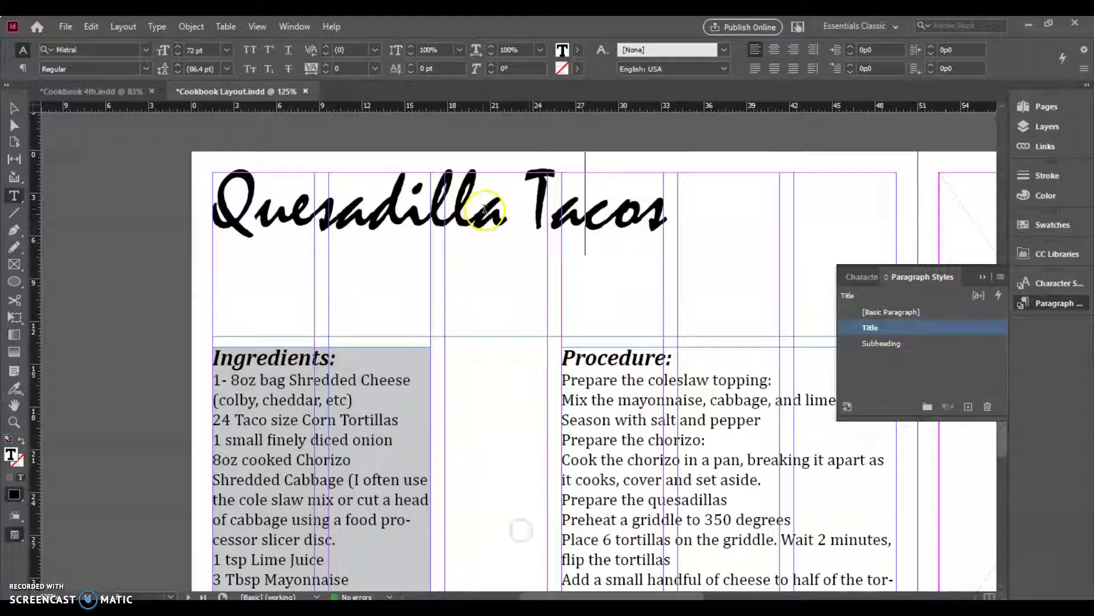
Step: Try the Title style on the "Ingredients:" heading and switch it back to Subheading
left_click(307, 357)
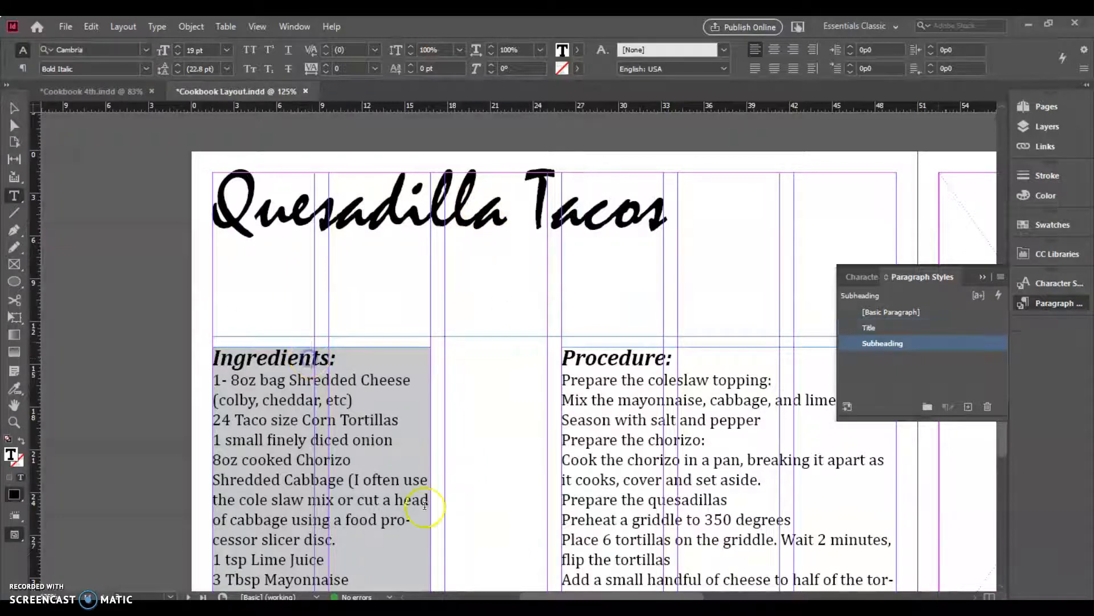
left_click(920, 328)
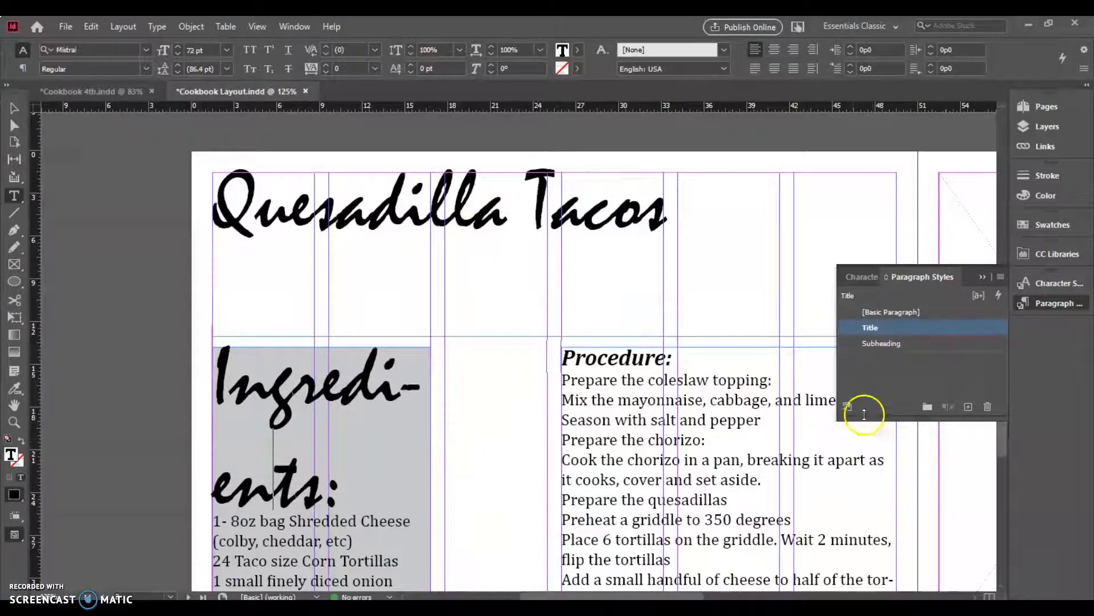
left_click(882, 345)
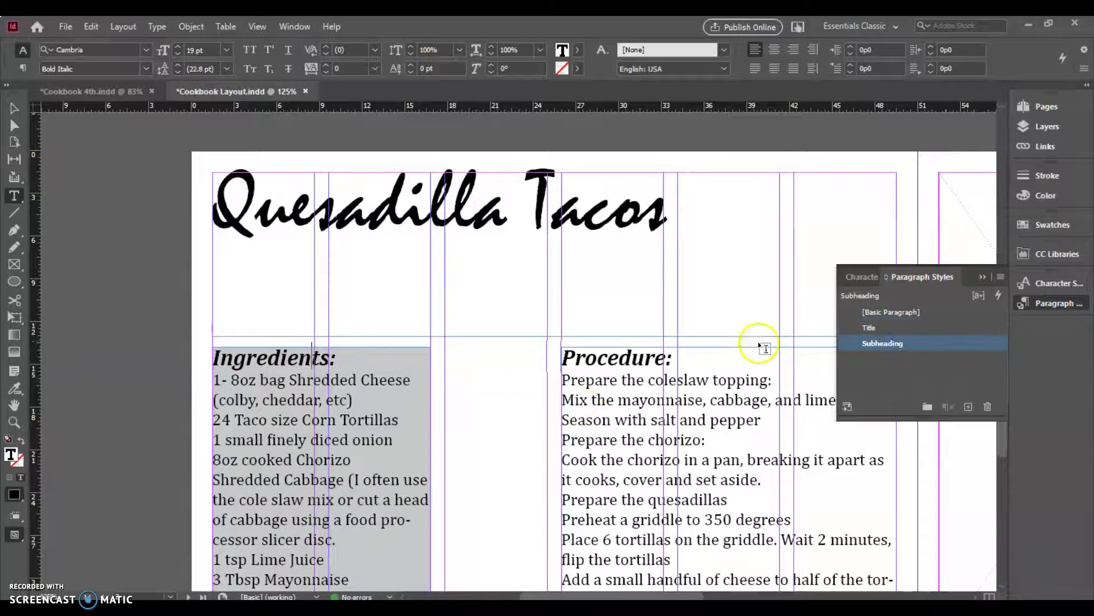
Step: Try the Title and Subheading styles on the shredded cheese ingredient line and return it to Basic Paragraph
left_click(299, 398)
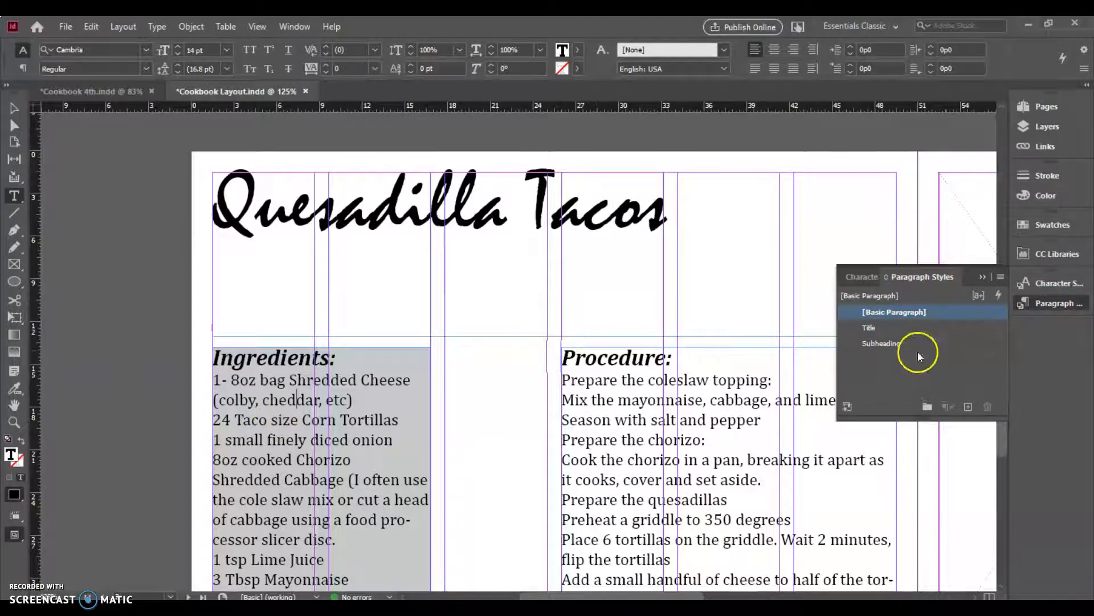
left_click(888, 330)
left_click(887, 345)
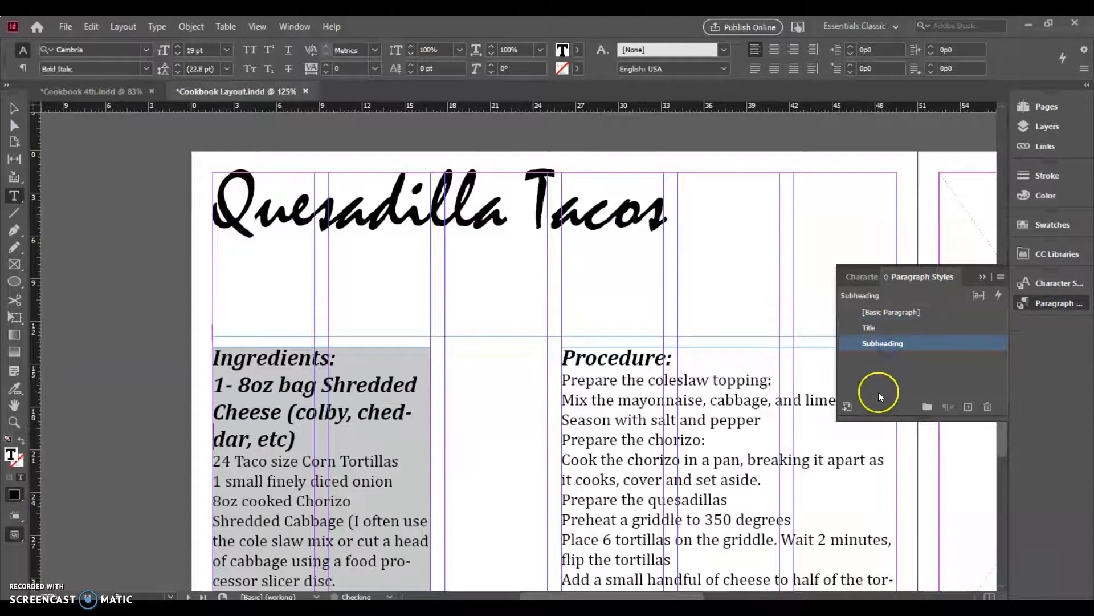
left_click(889, 312)
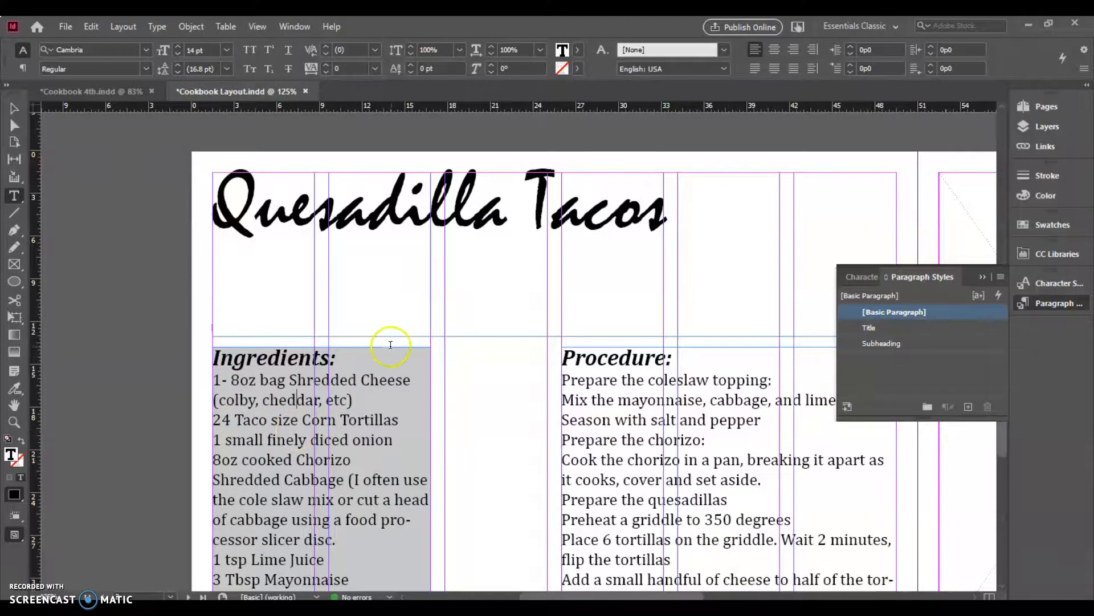
scroll(486, 379, "down", 5)
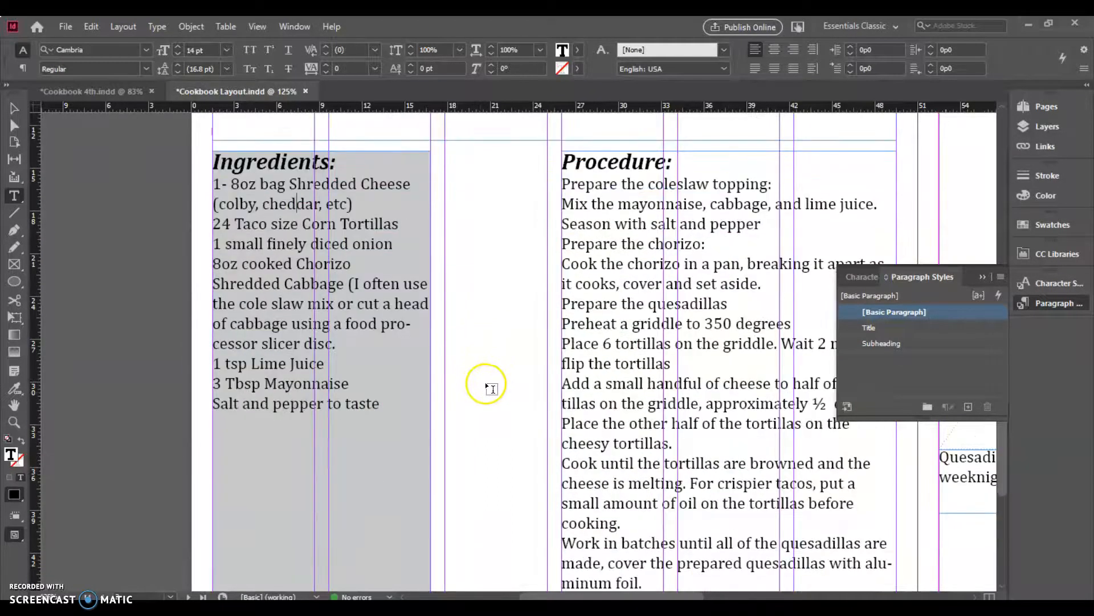
scroll(492, 389, "up", 3)
scroll(550, 320, "up", 3)
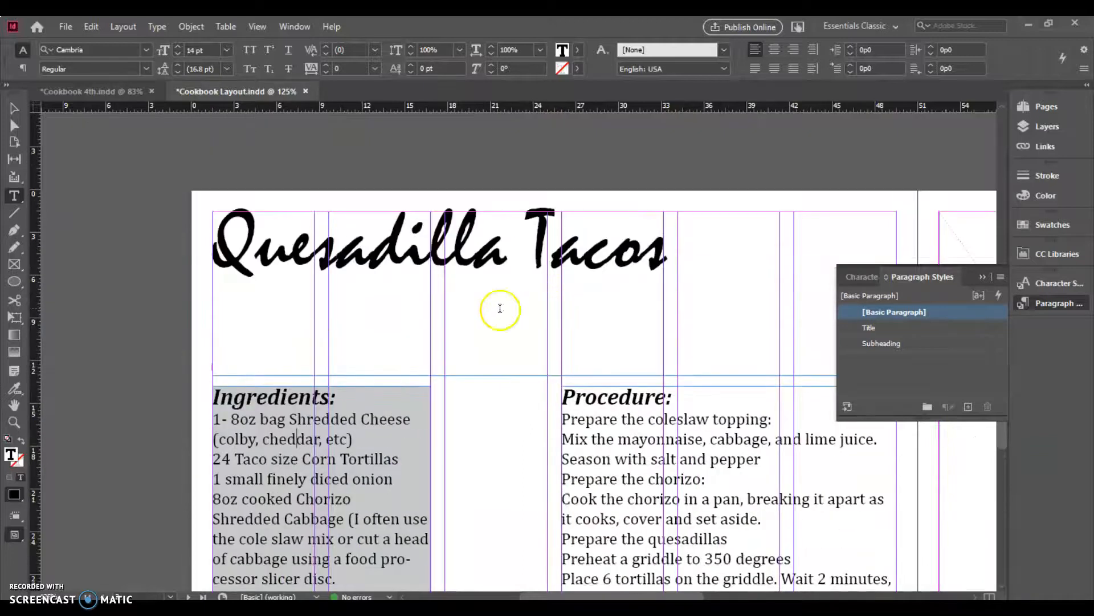
left_click_drag(692, 597, 716, 597)
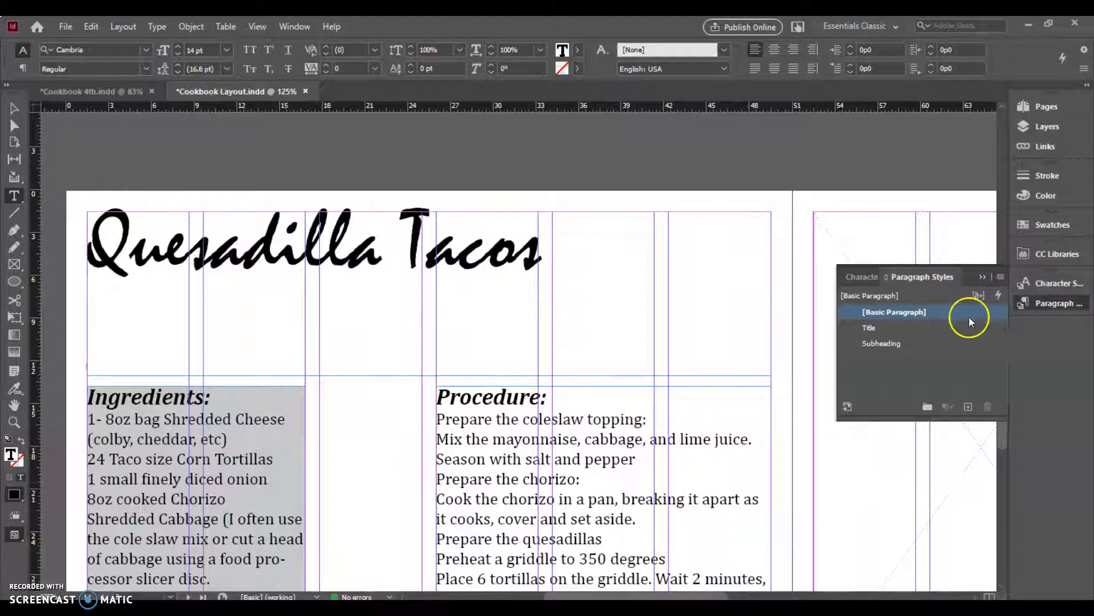
Step: Set the font family of the Basic Paragraph style to Century
double_click(921, 310)
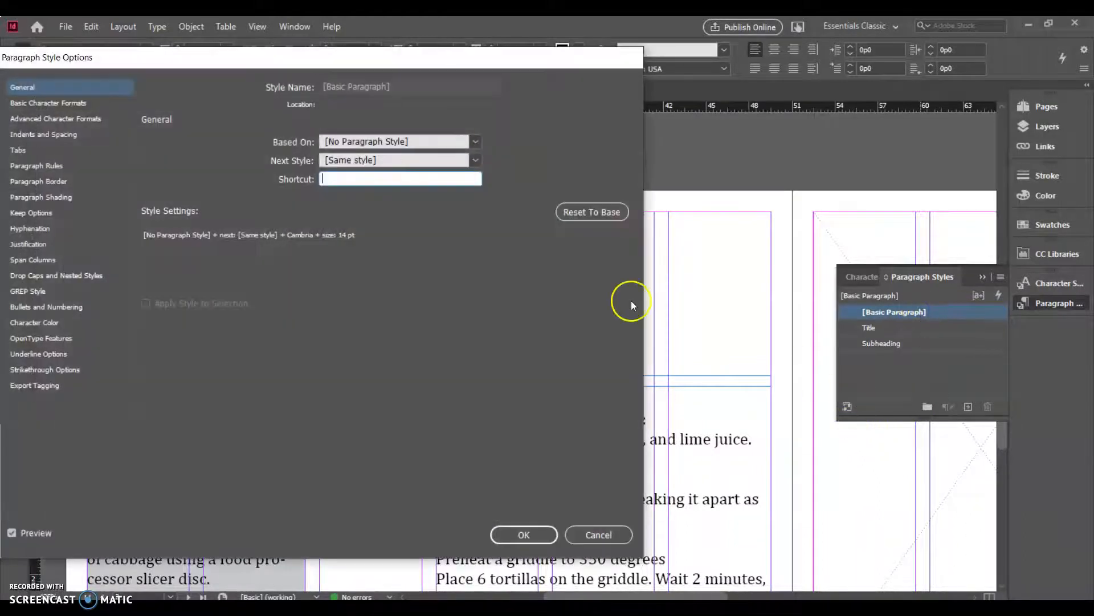
left_click(63, 104)
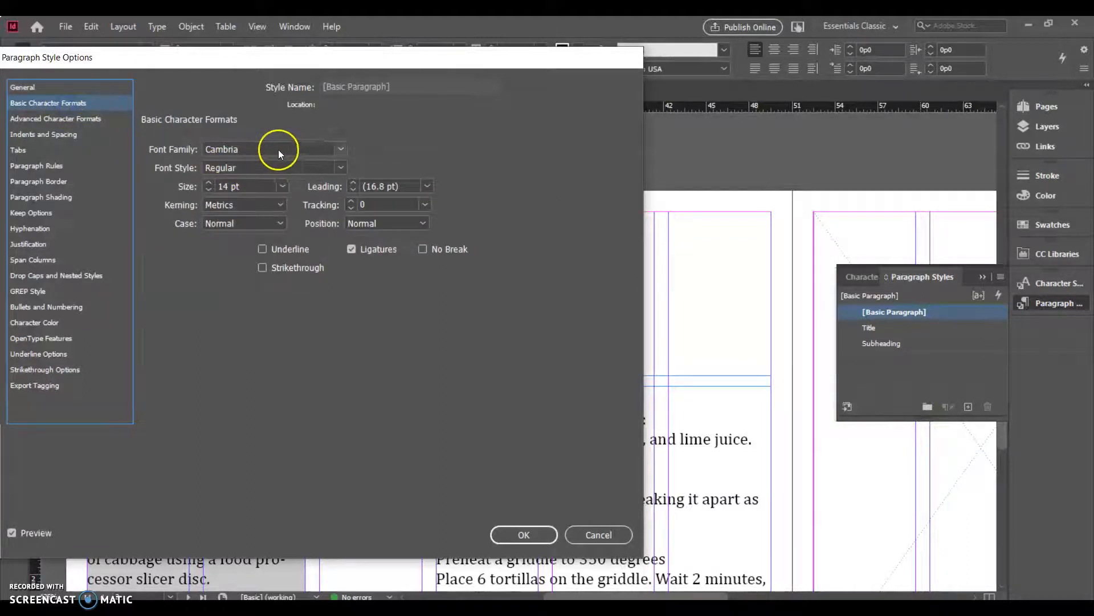
left_click(340, 149)
left_click(298, 179)
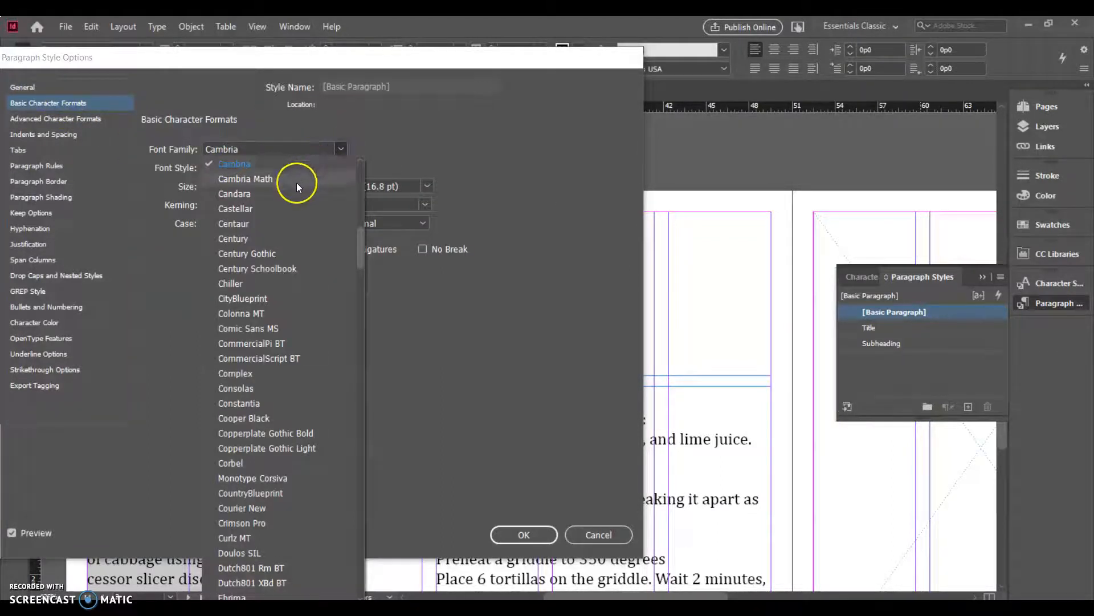
left_click_drag(332, 56, 377, 73)
left_click(393, 163)
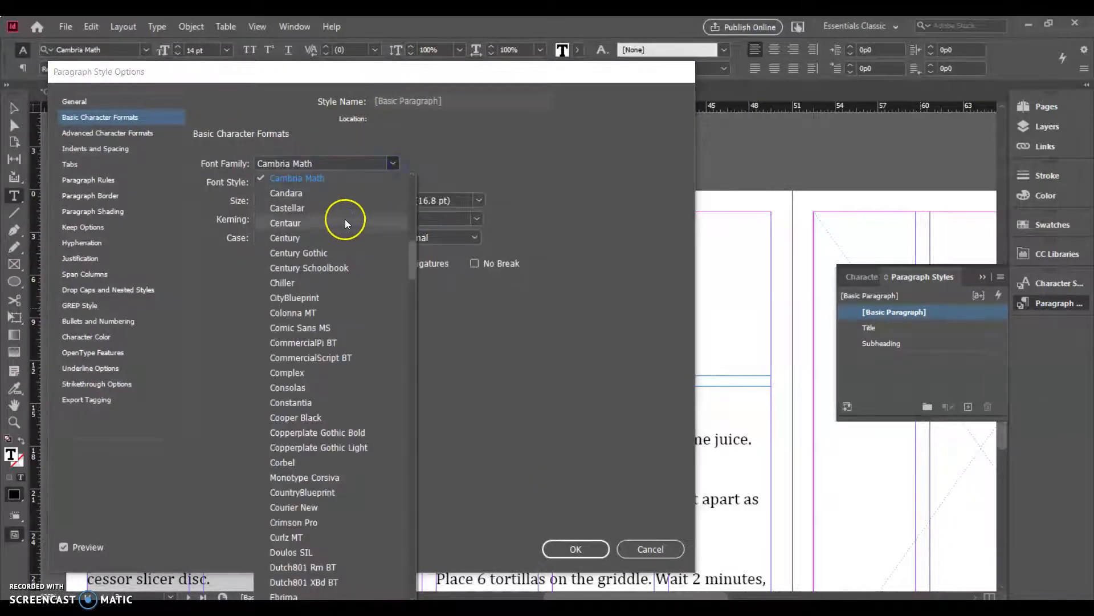
left_click(285, 238)
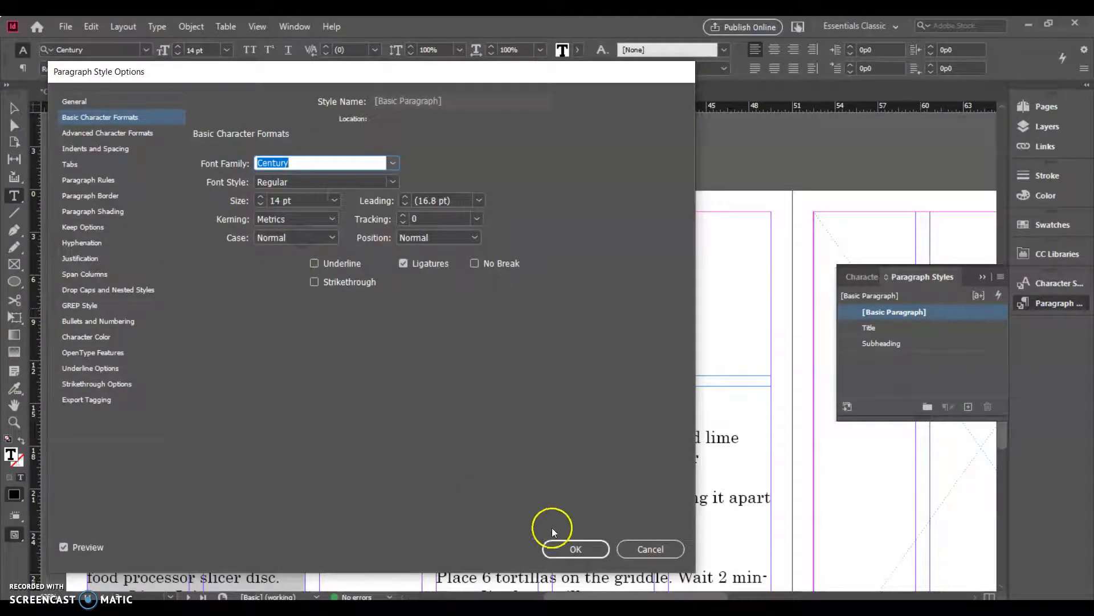
left_click(576, 549)
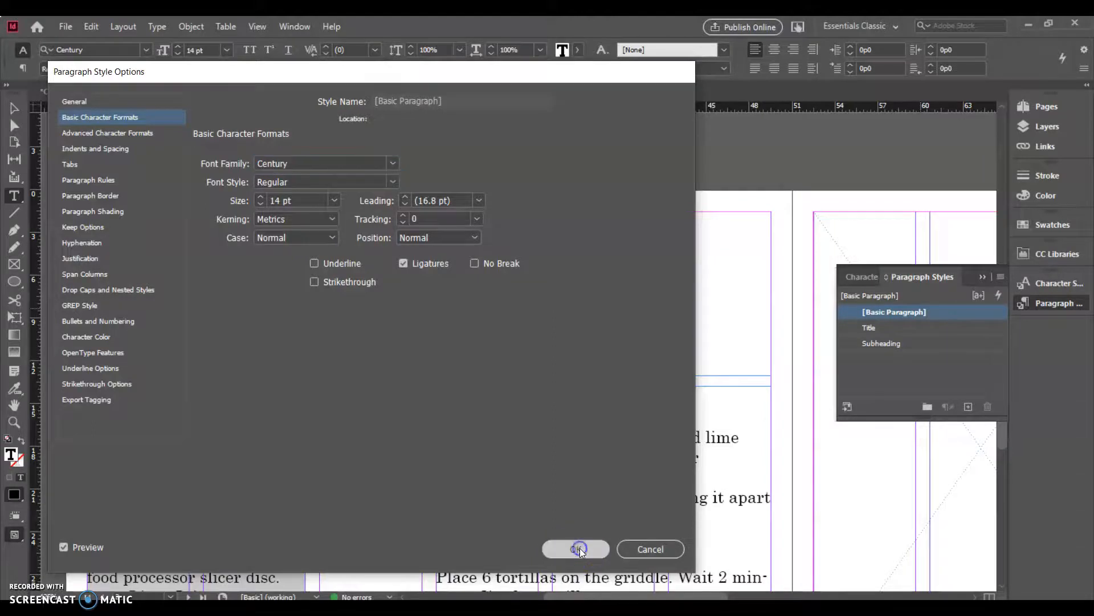
Step: Set the font family of the Subheading paragraph style to Cambria with the Bold Italic font style
left_click(633, 395)
left_click_drag(530, 395, 452, 395)
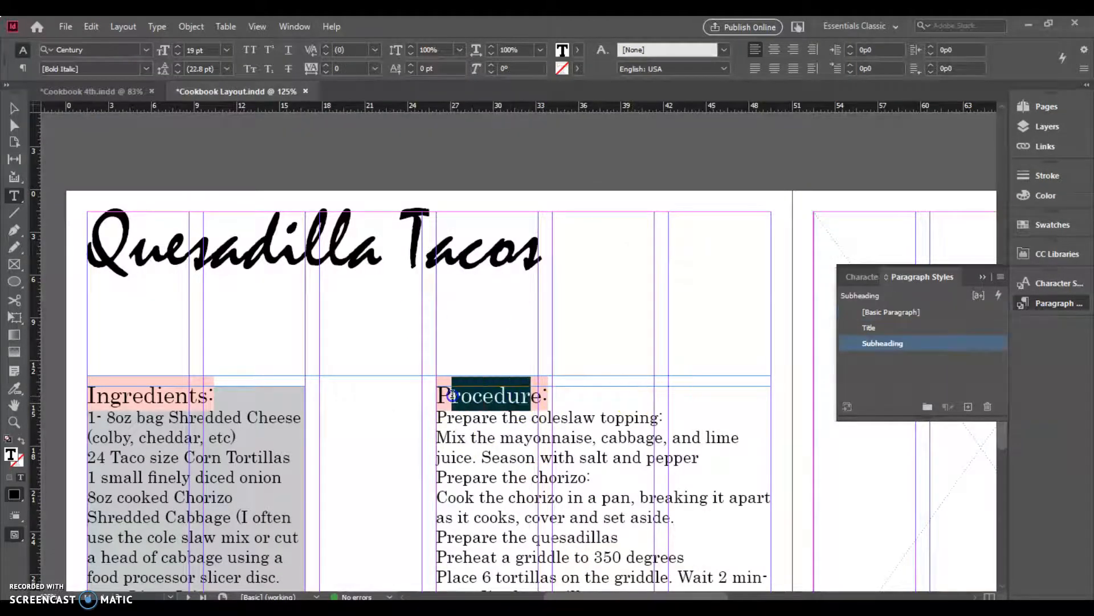
double_click(887, 343)
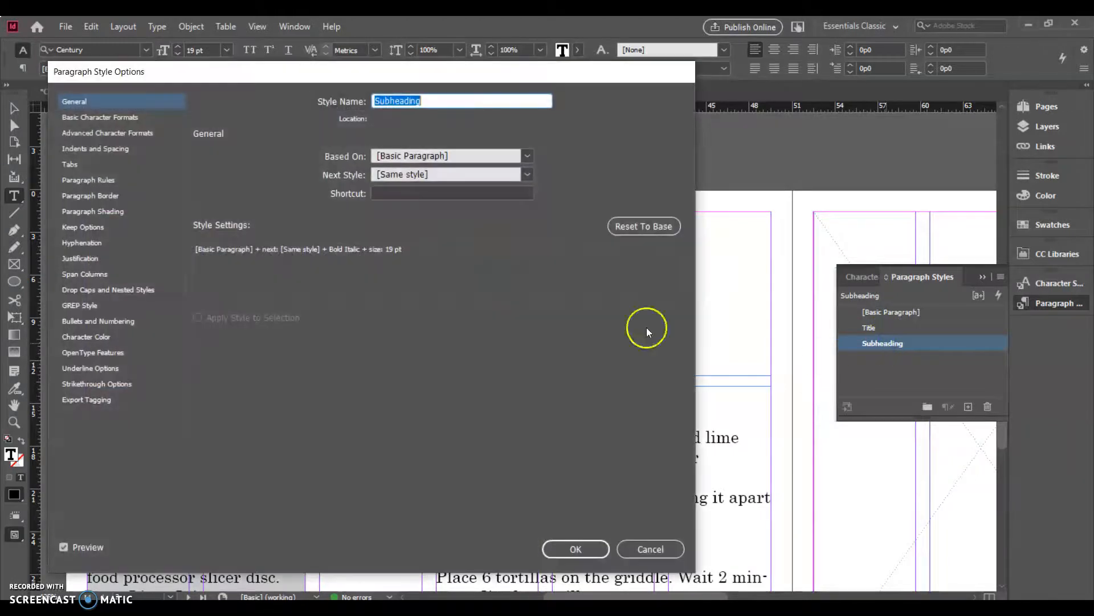
left_click(121, 118)
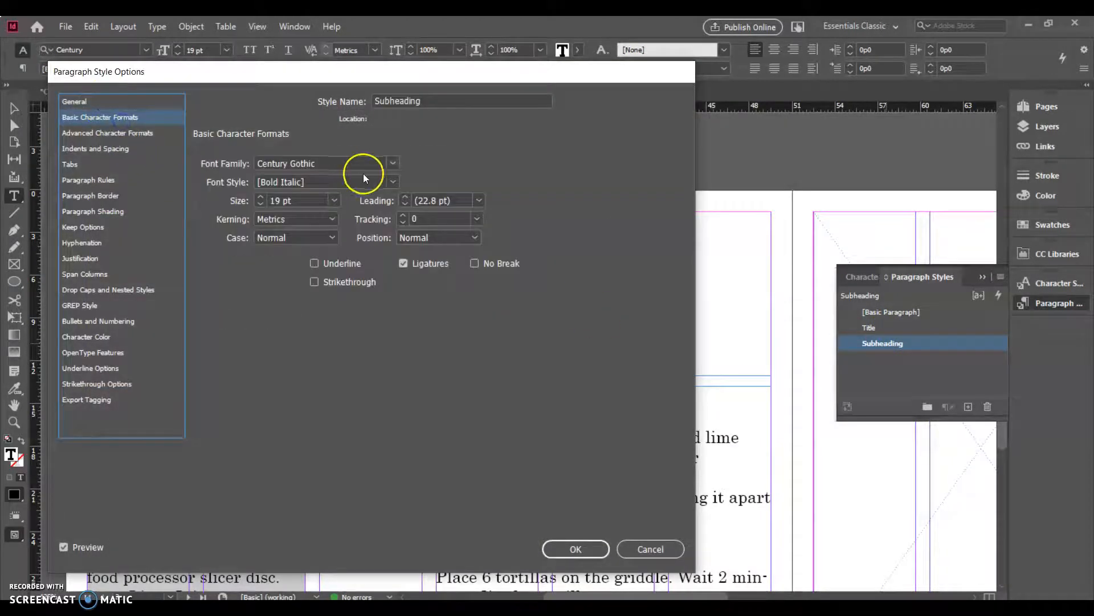
left_click(393, 182)
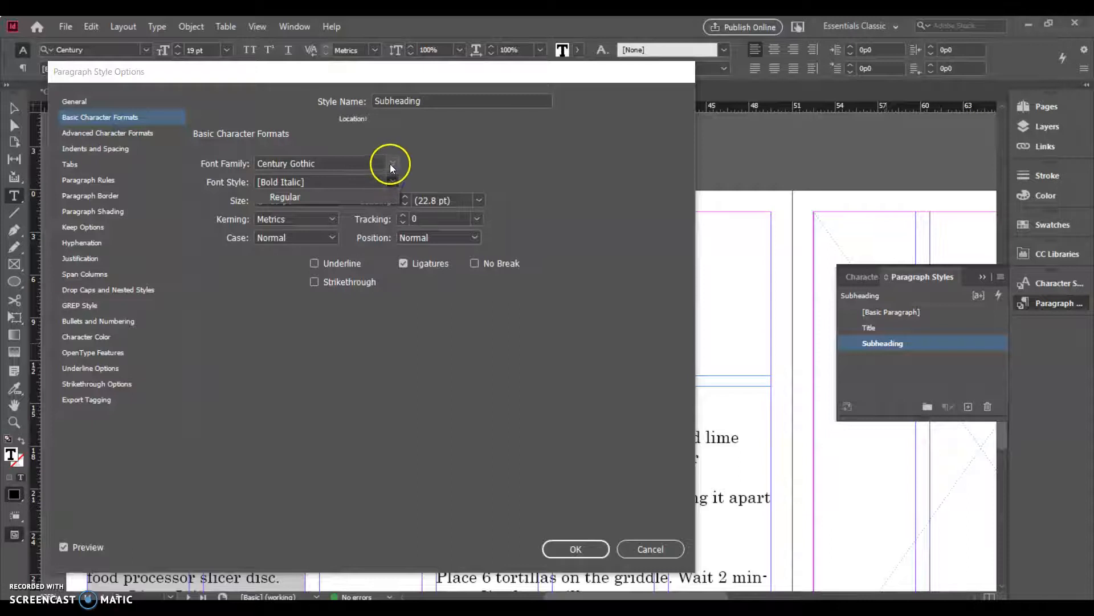
left_click(376, 182)
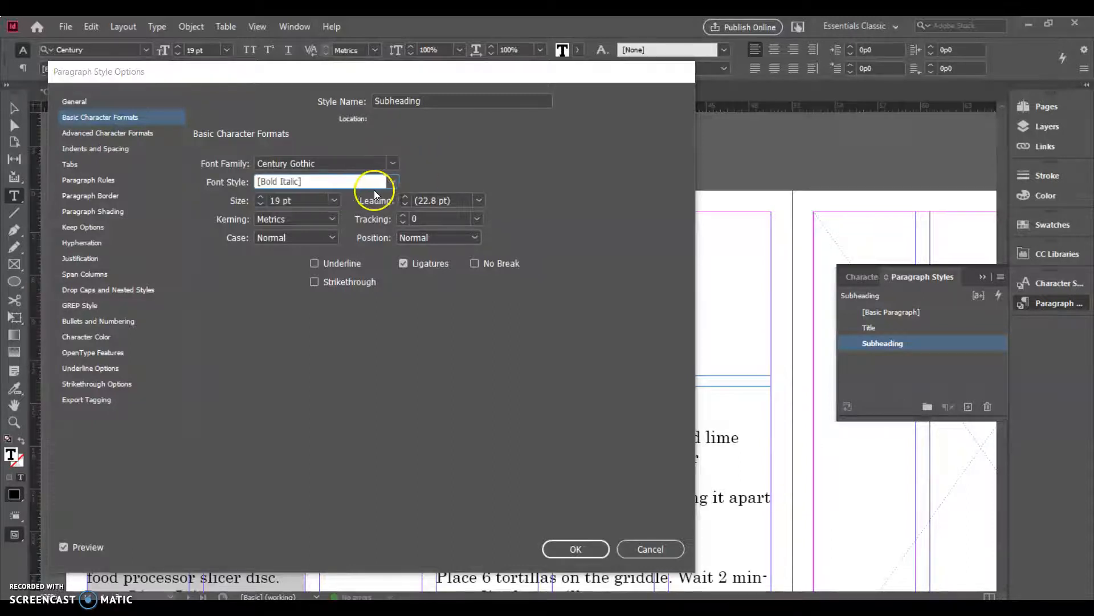
left_click(393, 163)
scroll(339, 226, "up", 3)
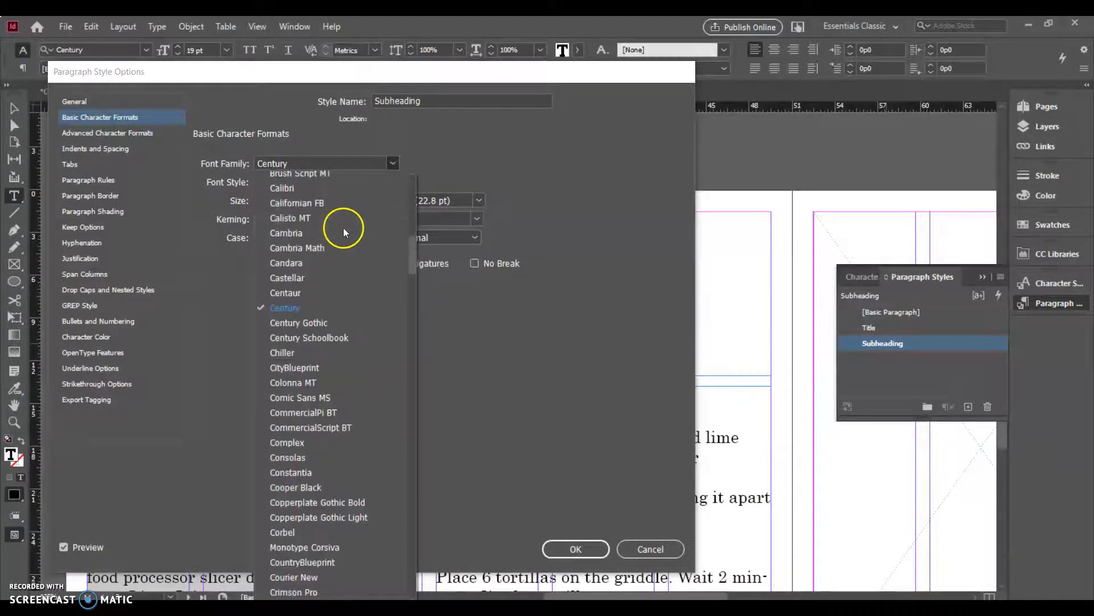
scroll(343, 228, "up", 3)
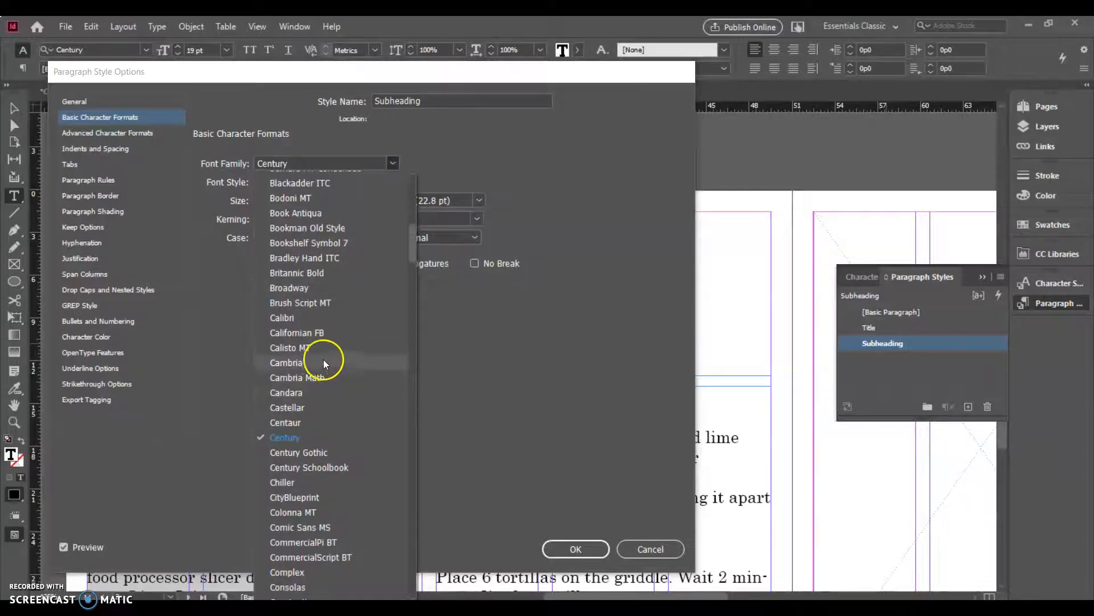
left_click(308, 364)
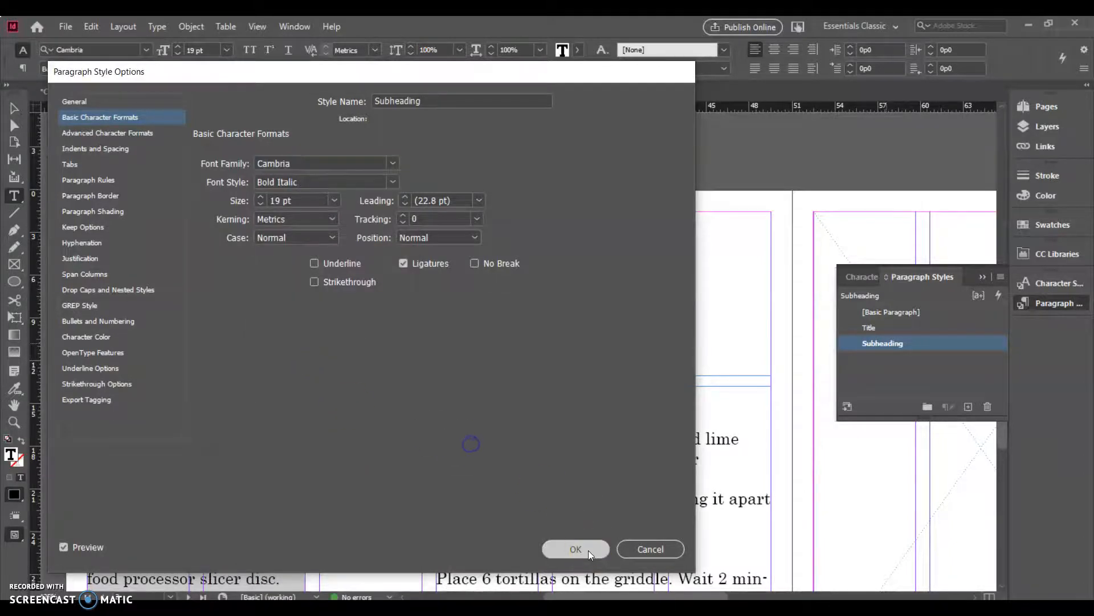
left_click(588, 550)
Step: Examine the restyled headings and body text across the whole two-page spread
left_click(259, 416)
left_click_drag(210, 397, 85, 399)
scroll(405, 389, "down", 5)
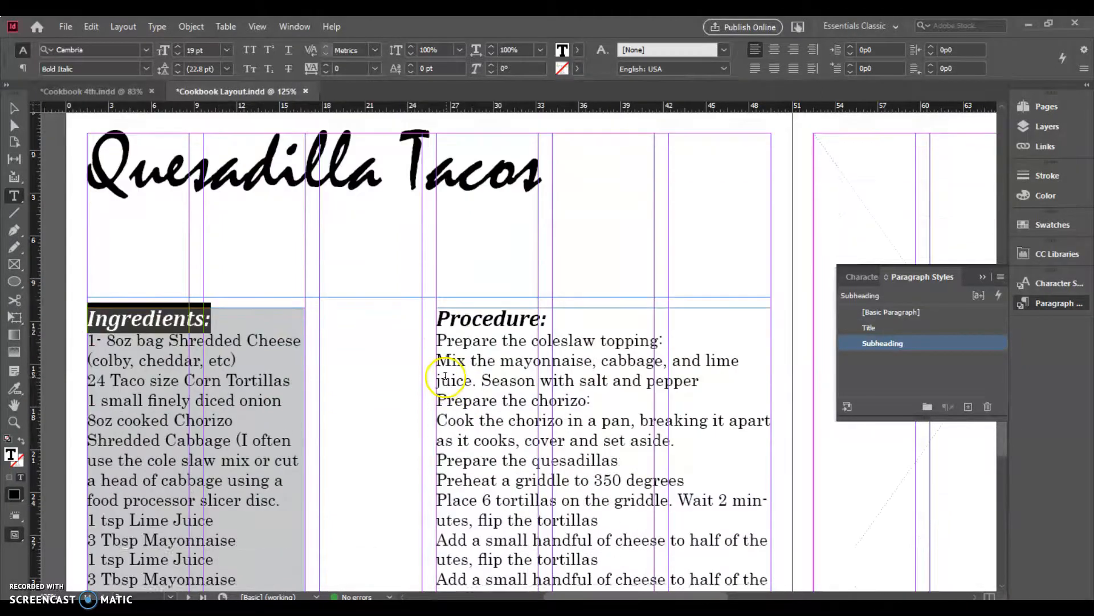
scroll(525, 386, "down", 5)
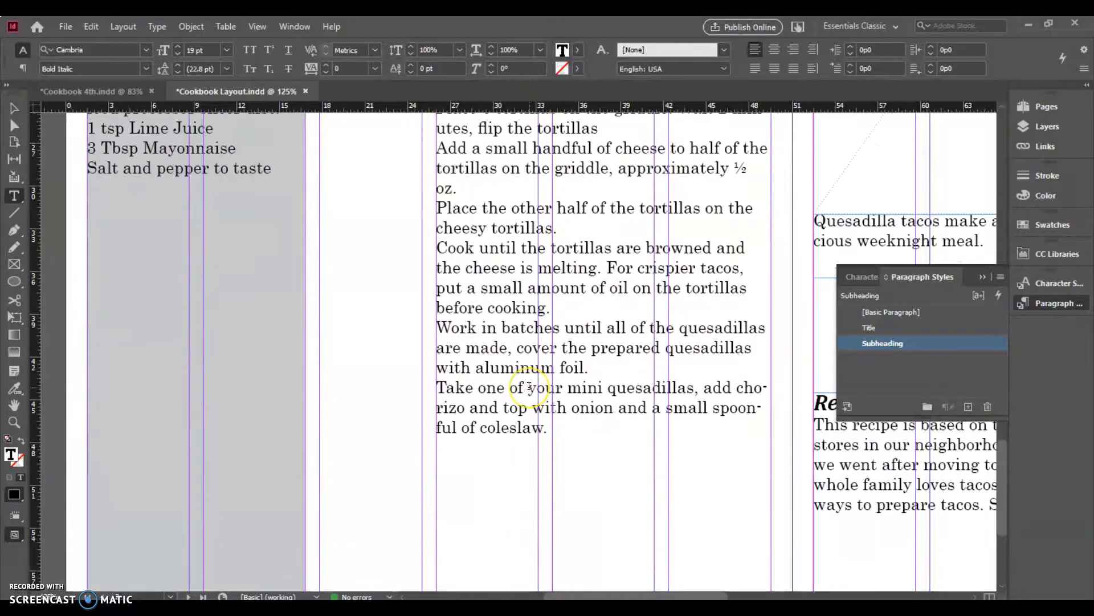
scroll(529, 387, "up", 4)
left_click(815, 392)
left_click(981, 277)
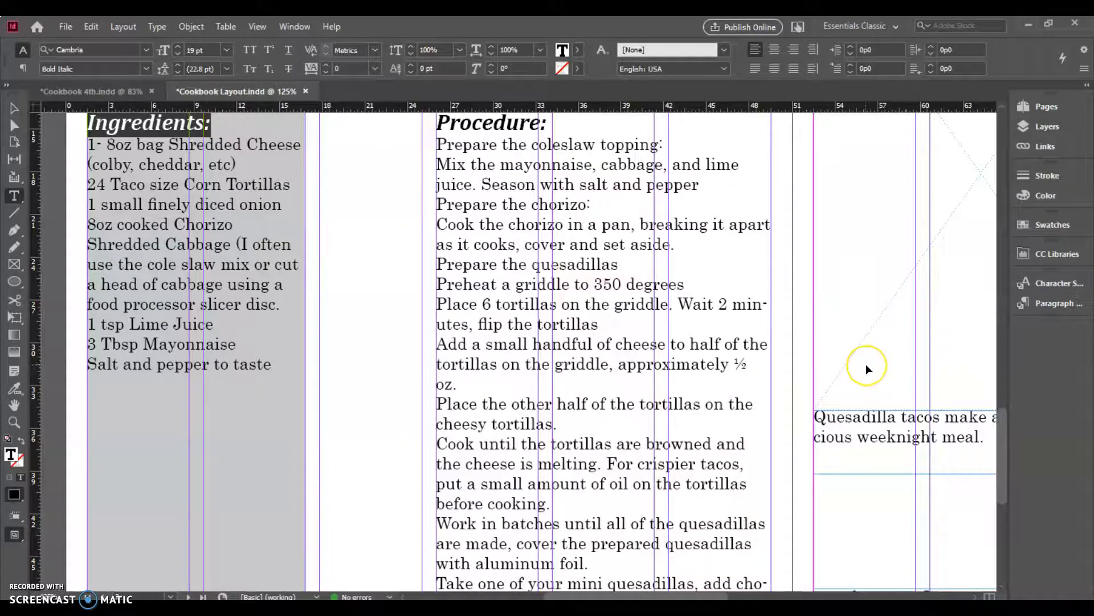
key("ctrl+0")
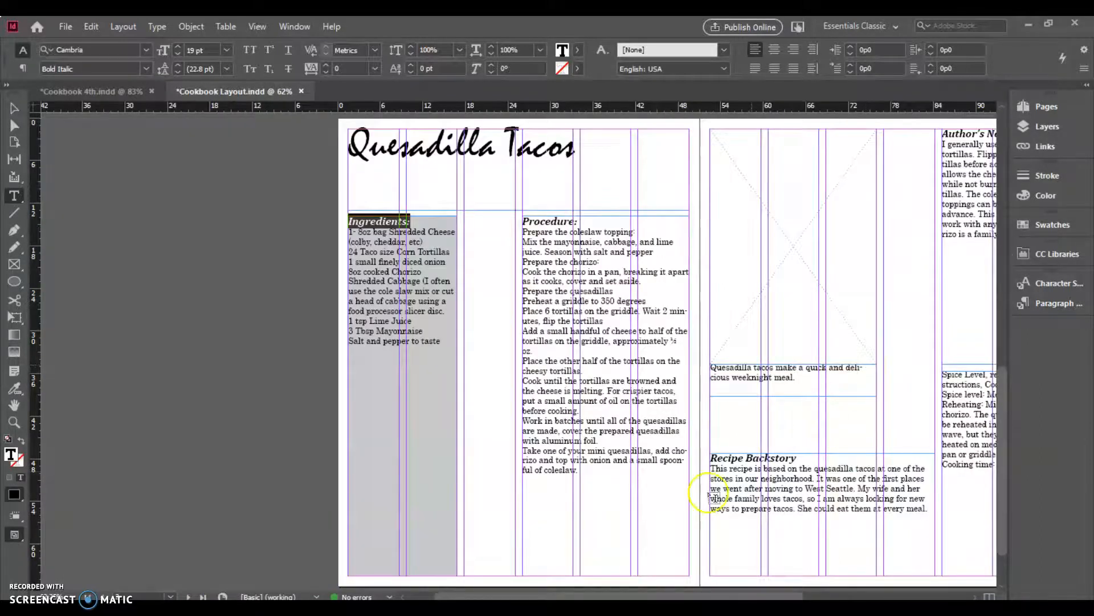
left_click_drag(689, 597, 765, 597)
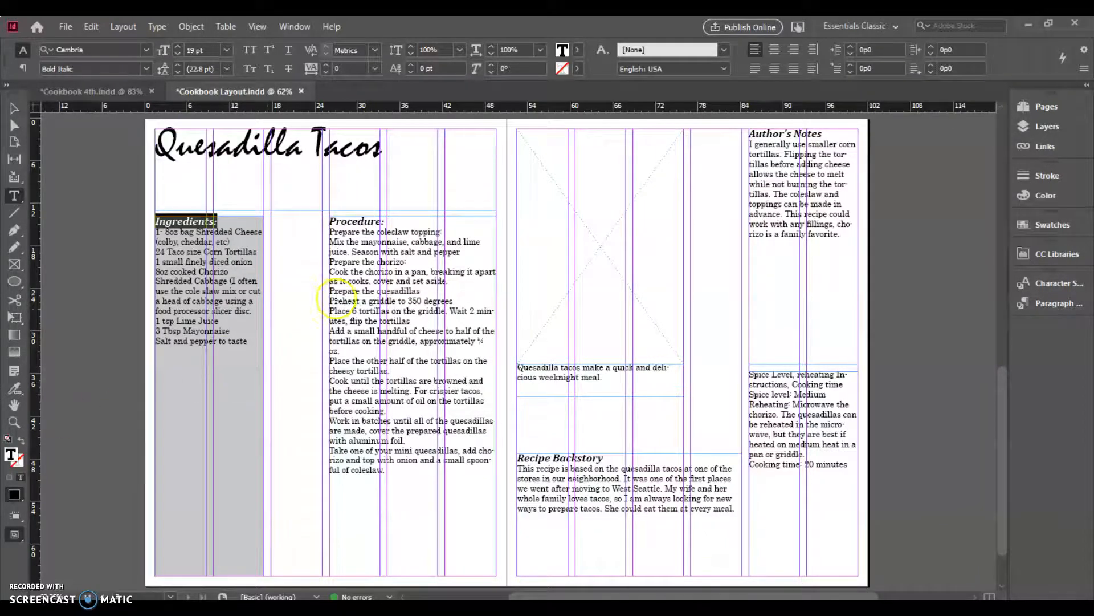
Step: Place the "Tacos more than you" image from the Class 2020 Graphics Cookbook folder into the empty frame above the quesadilla caption
left_click(65, 26)
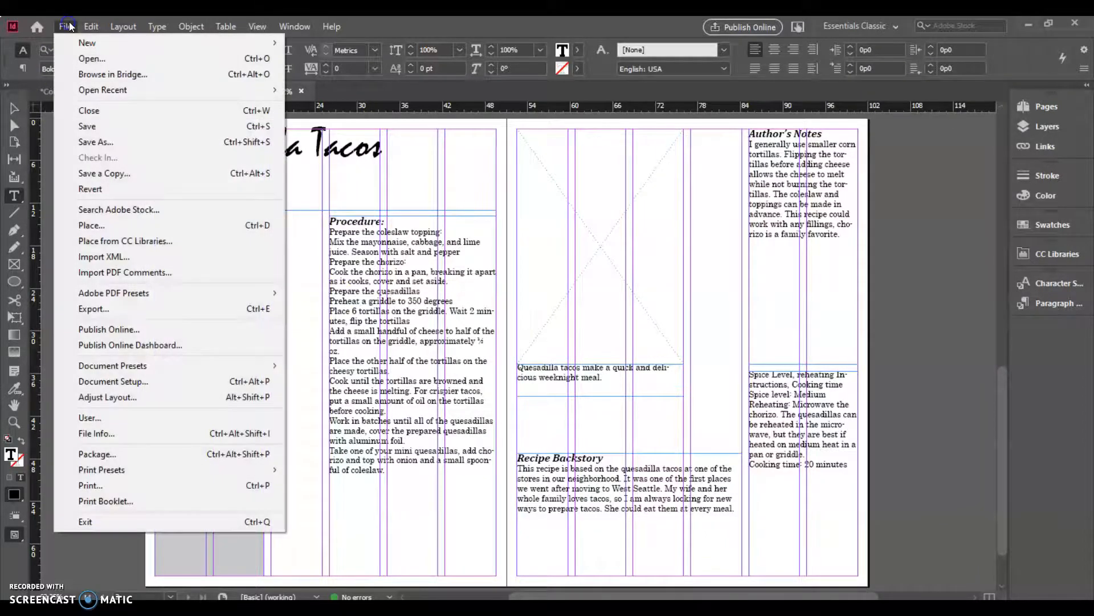
left_click(137, 225)
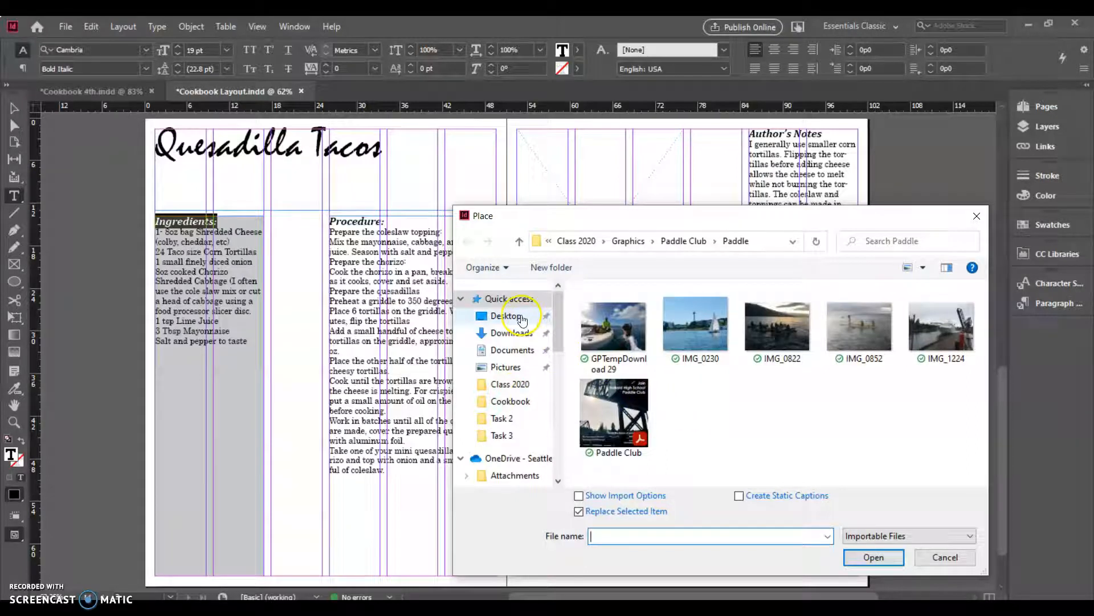
scroll(513, 449, "down", 1)
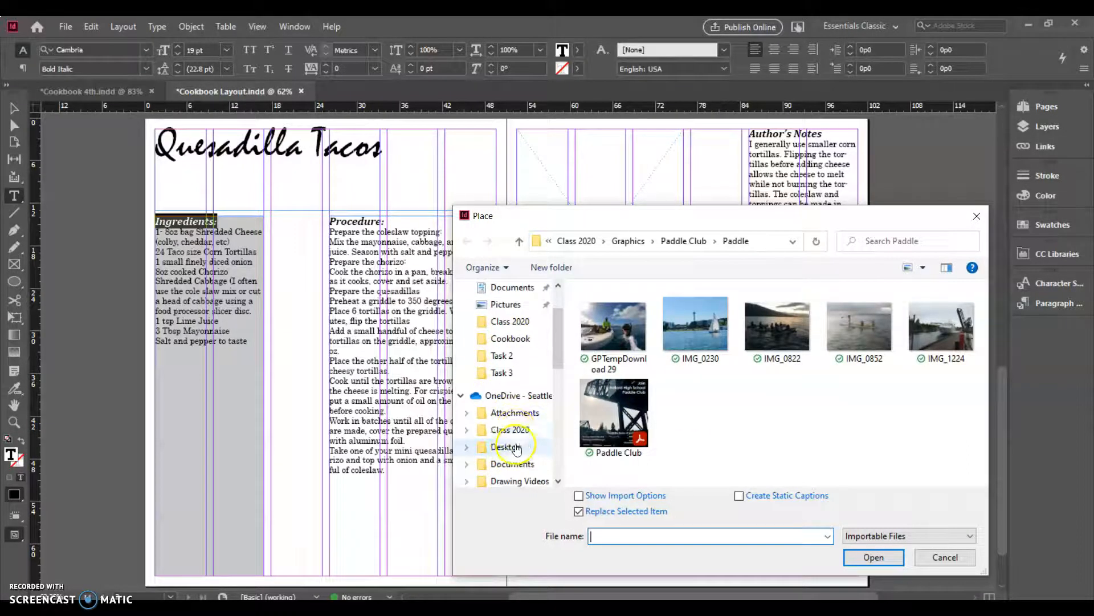
left_click(517, 434)
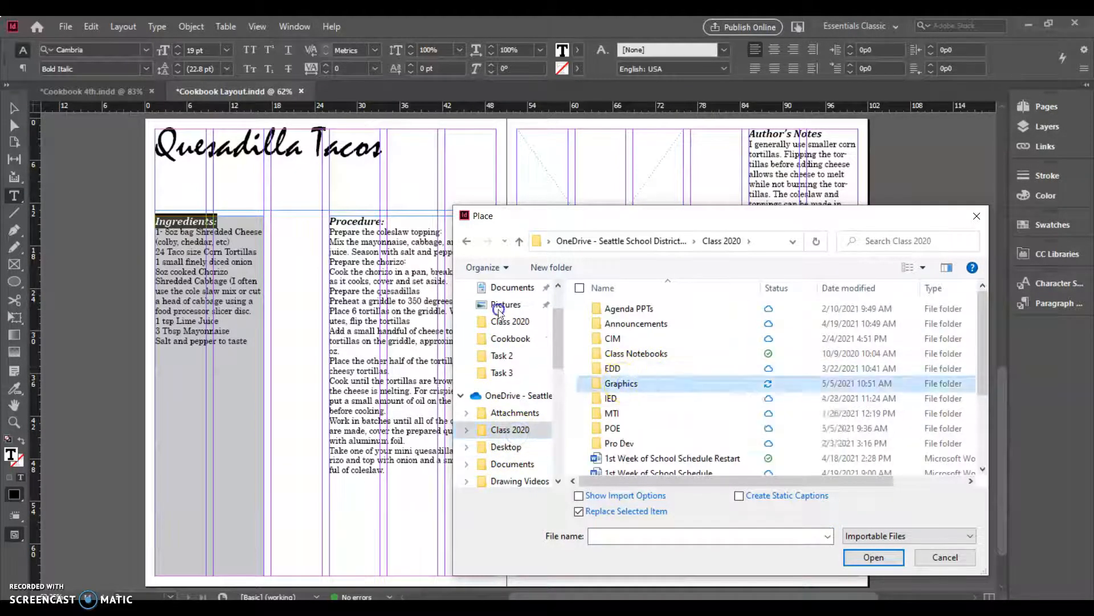
double_click(623, 383)
double_click(622, 338)
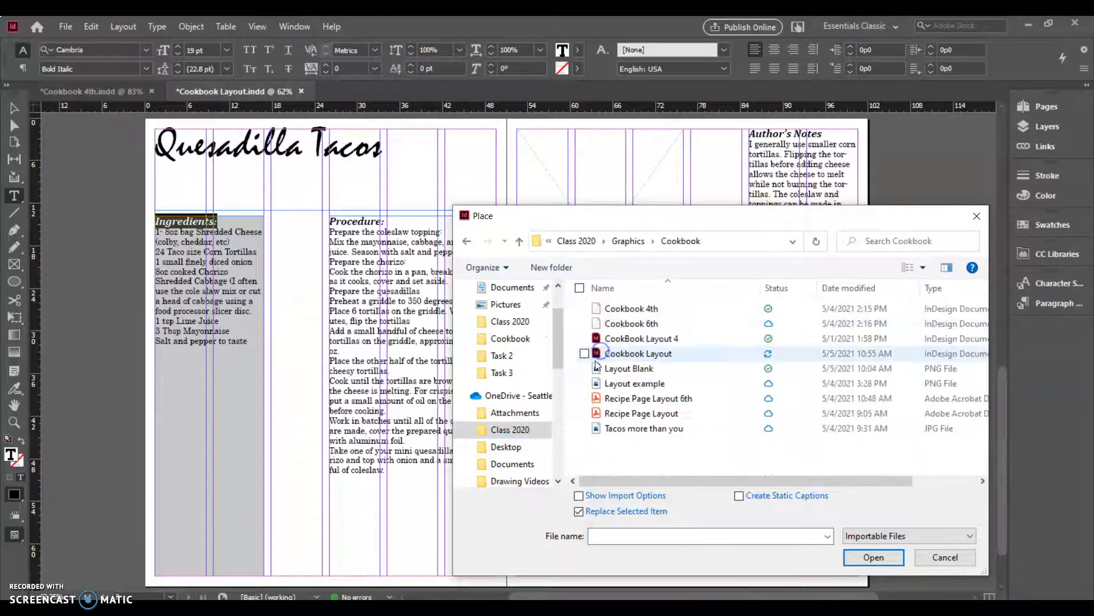
left_click(658, 428)
left_click(873, 557)
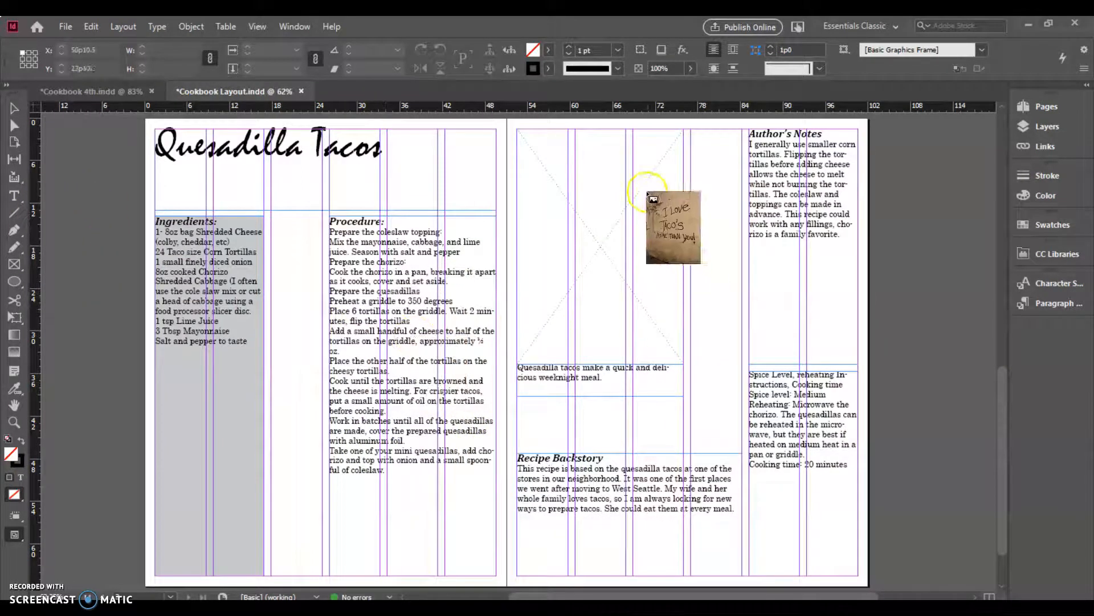
left_click(576, 215)
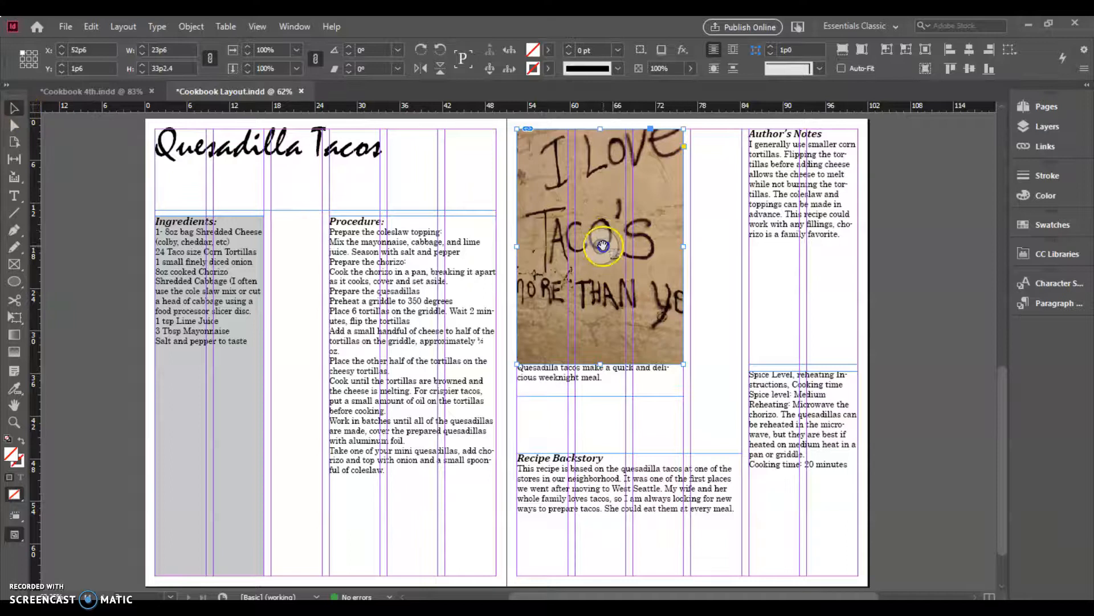
Step: Move the taco image down about 7 picas inside its frame, leaving the frame in place
left_click(603, 245)
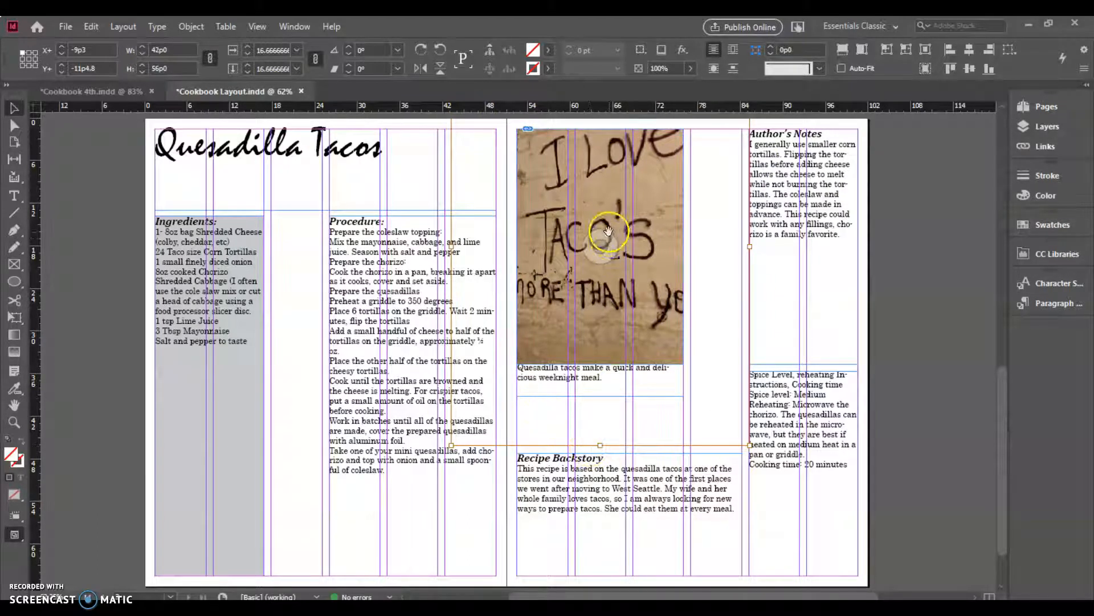
left_click(14, 125)
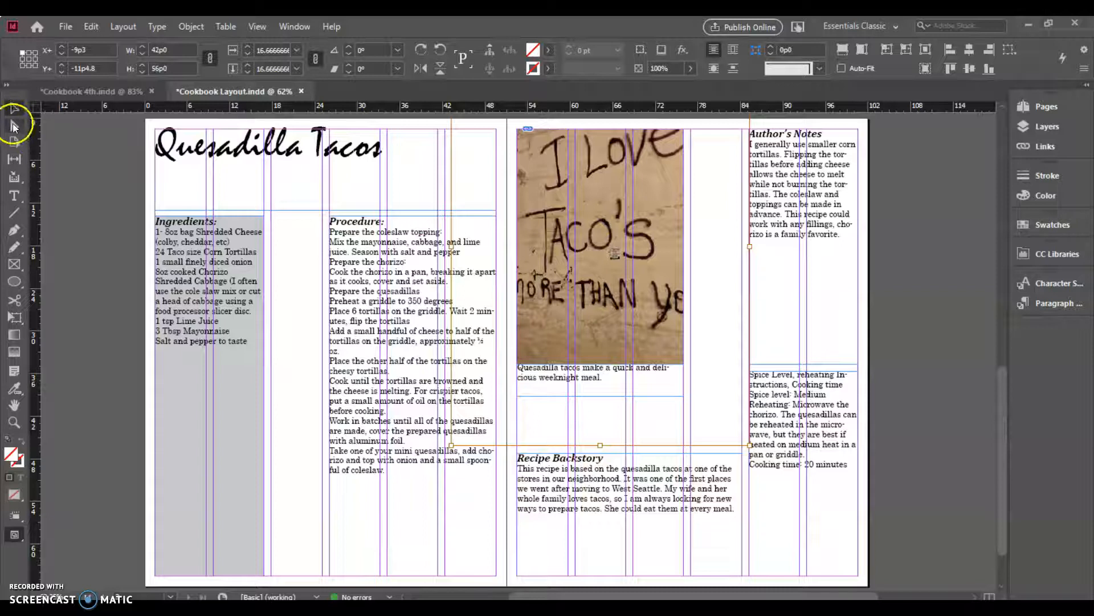
right_click(611, 236)
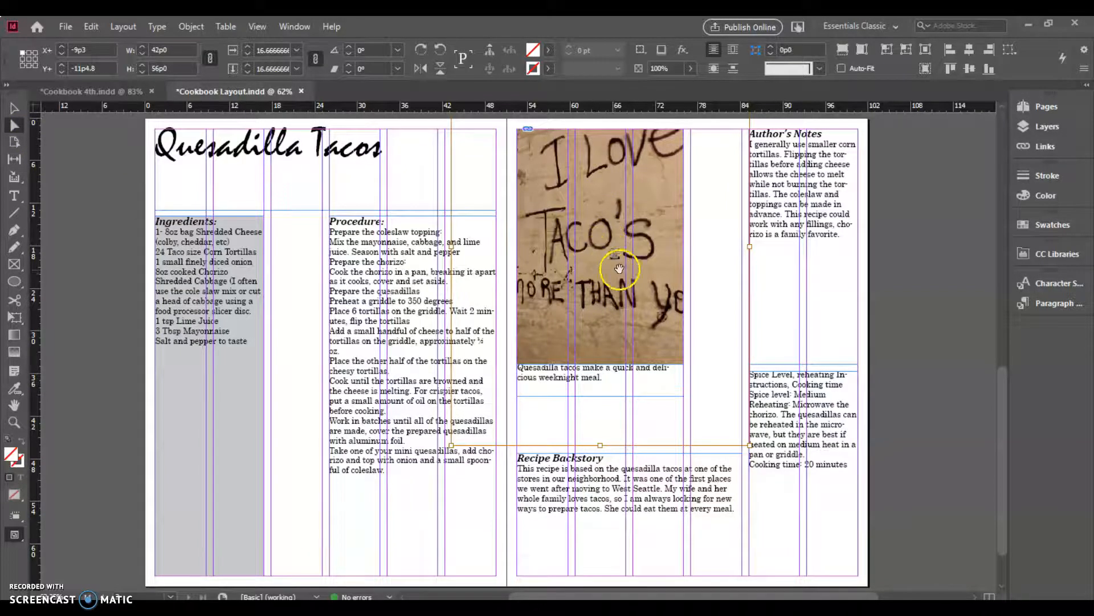
scroll(627, 260, "up", 2)
scroll(639, 262, "up", 2)
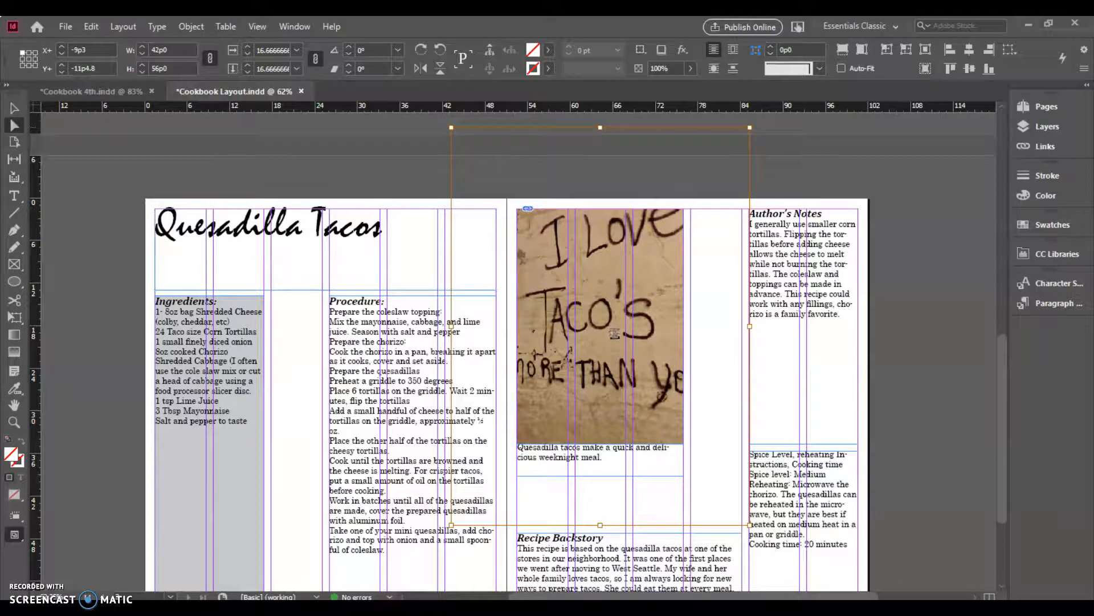
left_click(16, 103)
left_click(650, 208)
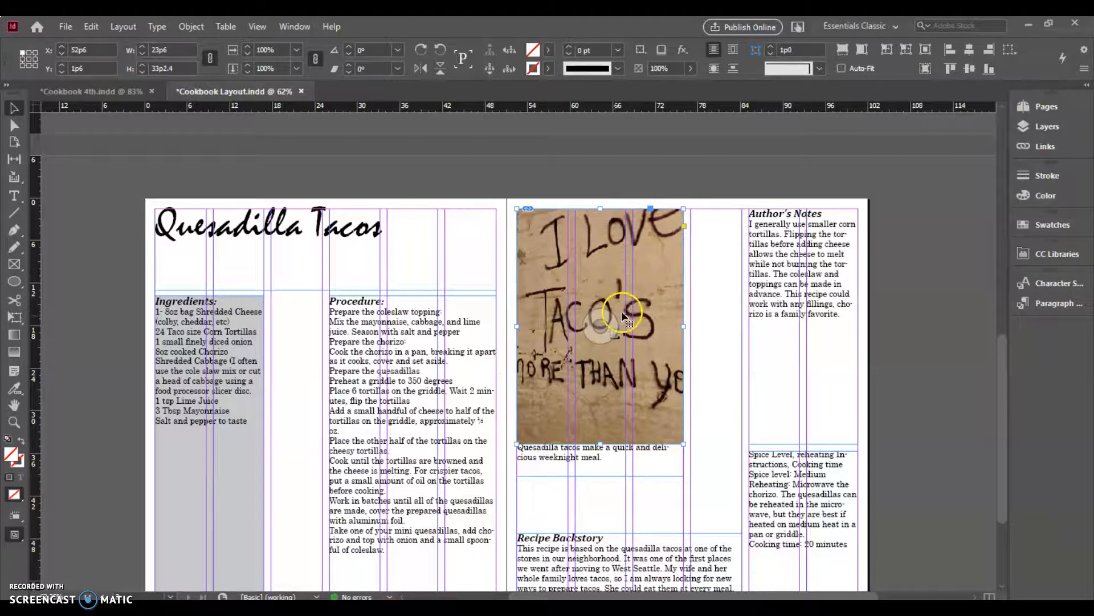
left_click(597, 325)
left_click_drag(593, 323, 597, 378)
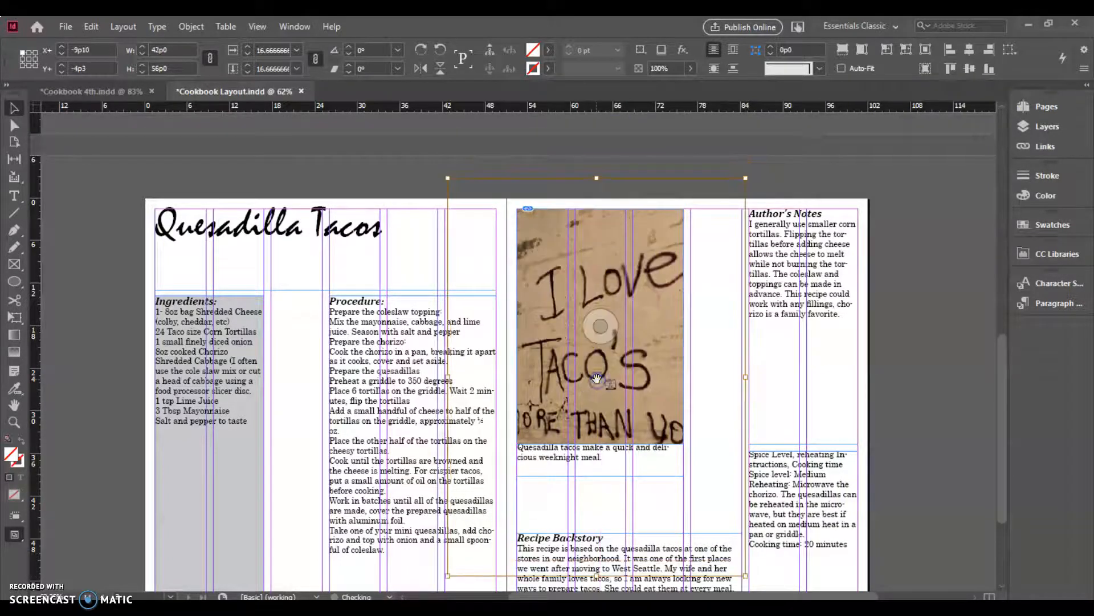
Step: Enlarge the taco image to about 19% scale within its frame, reposition it and deselect it
left_click_drag(746, 178, 787, 184)
left_click_drag(642, 282, 652, 322)
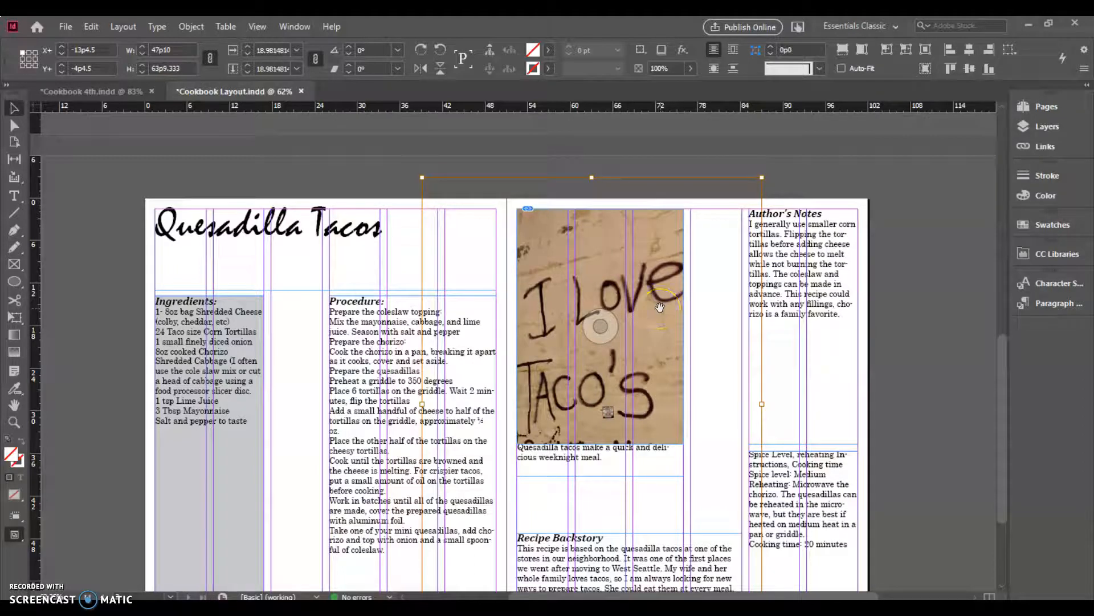
left_click(121, 162)
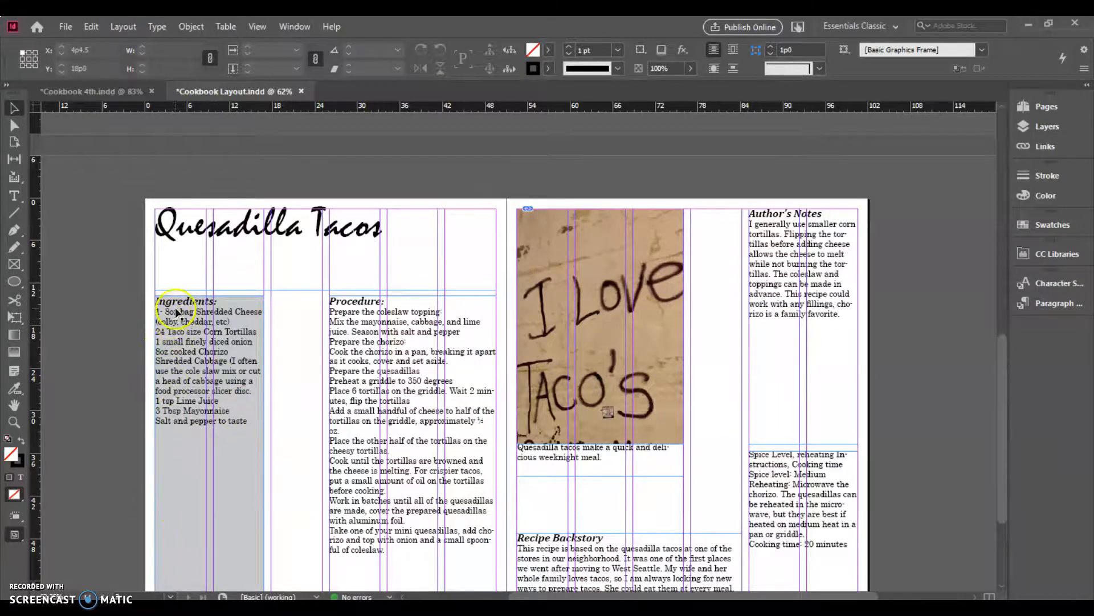
left_click(206, 400)
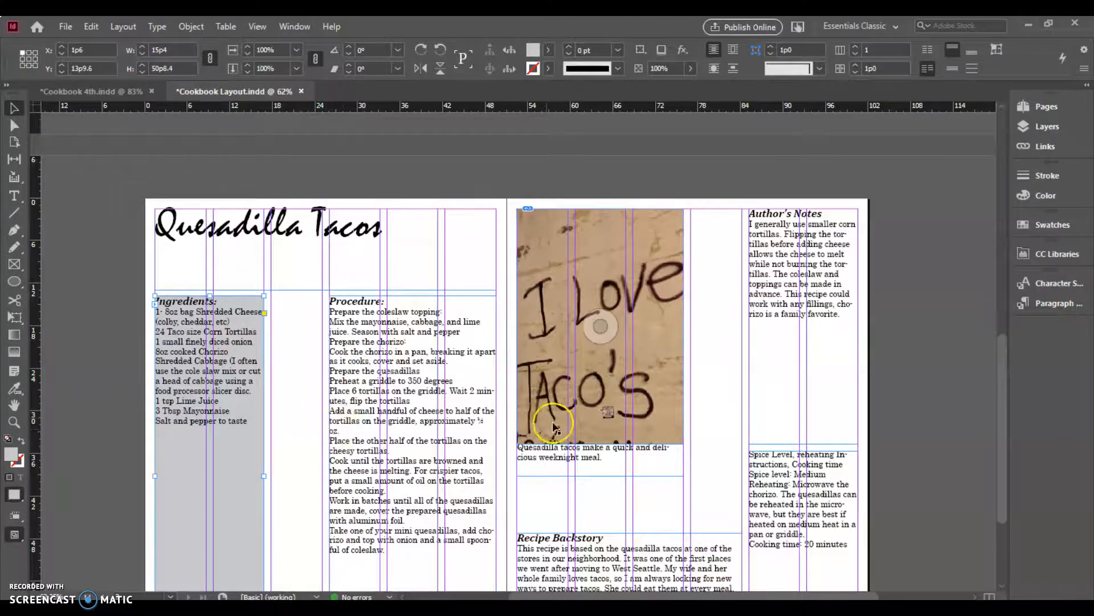
scroll(631, 419, "down", 2)
scroll(633, 430, "up", 4)
scroll(612, 232, "down", 3)
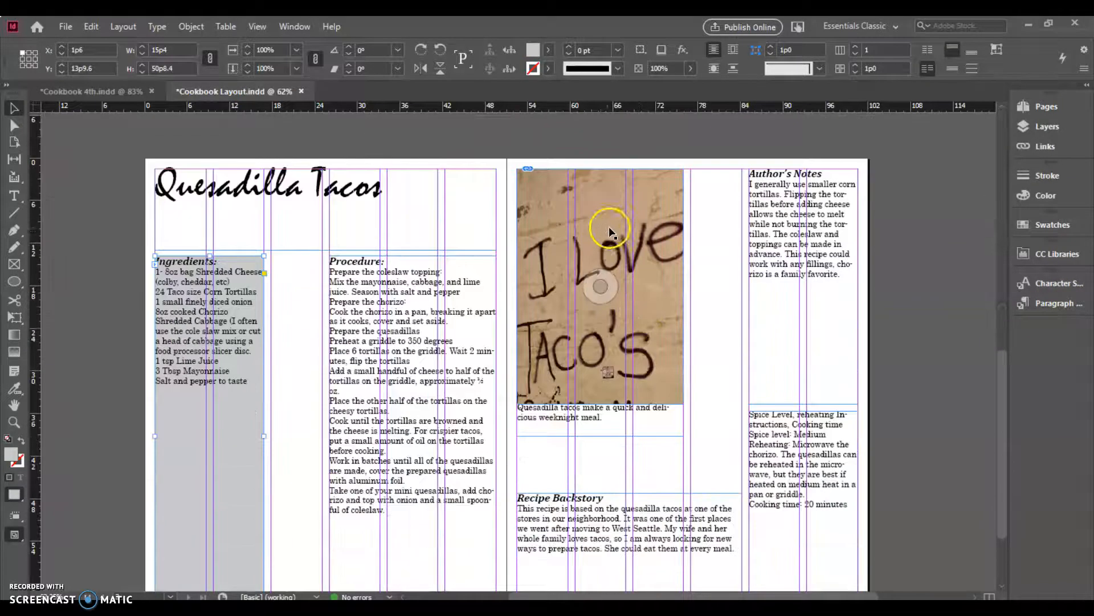
scroll(610, 231, "down", 1)
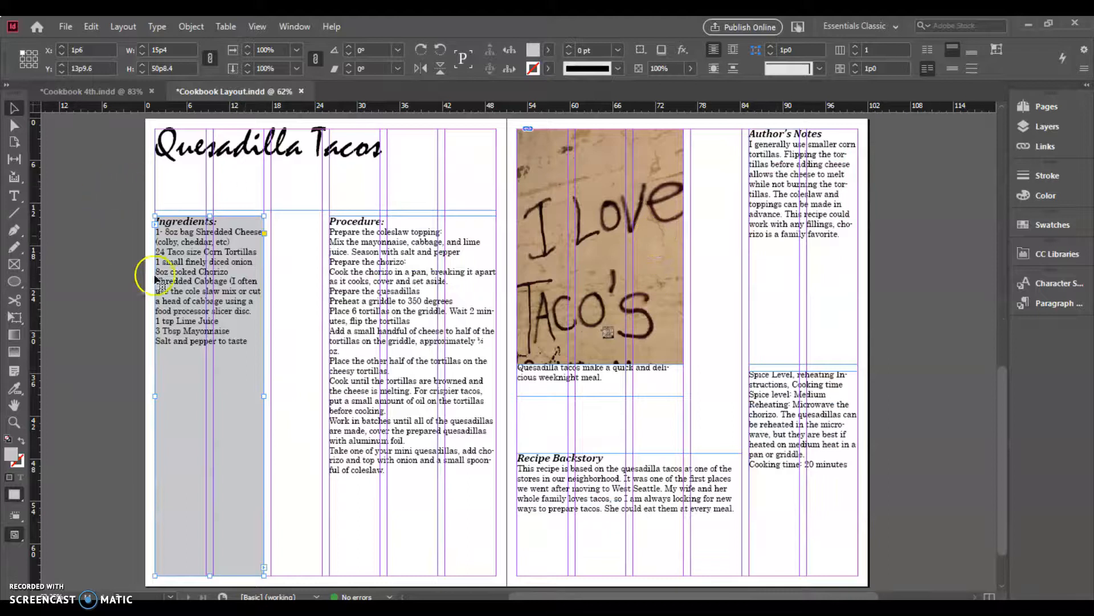